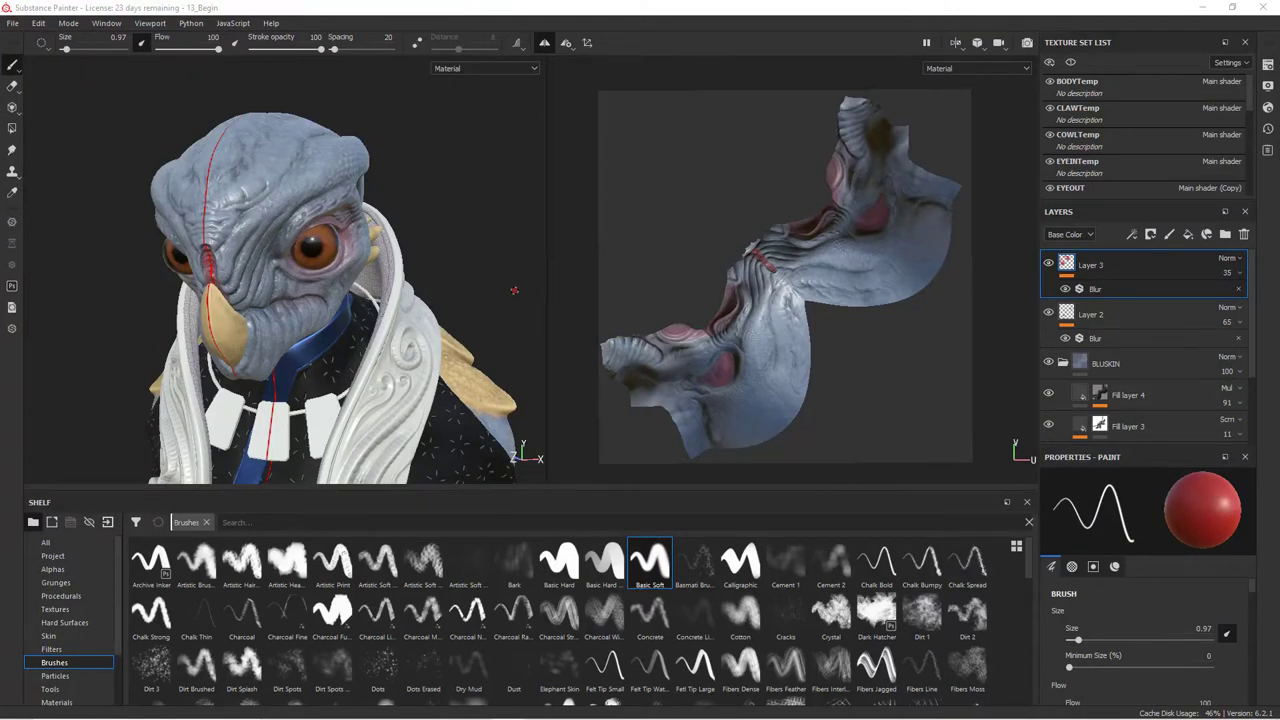
# - Add a fill layer above Layer 3 and disable its height, rough, metal and nrm channels, keeping only color
pyautogui.moveTo(463, 232)
pyautogui.keyDown('alt'); pyautogui.mouseDown()
pyautogui.moveTo(430, 235)
pyautogui.moveTo(457, 229)
pyautogui.mouseUp(); pyautogui.keyUp('alt')
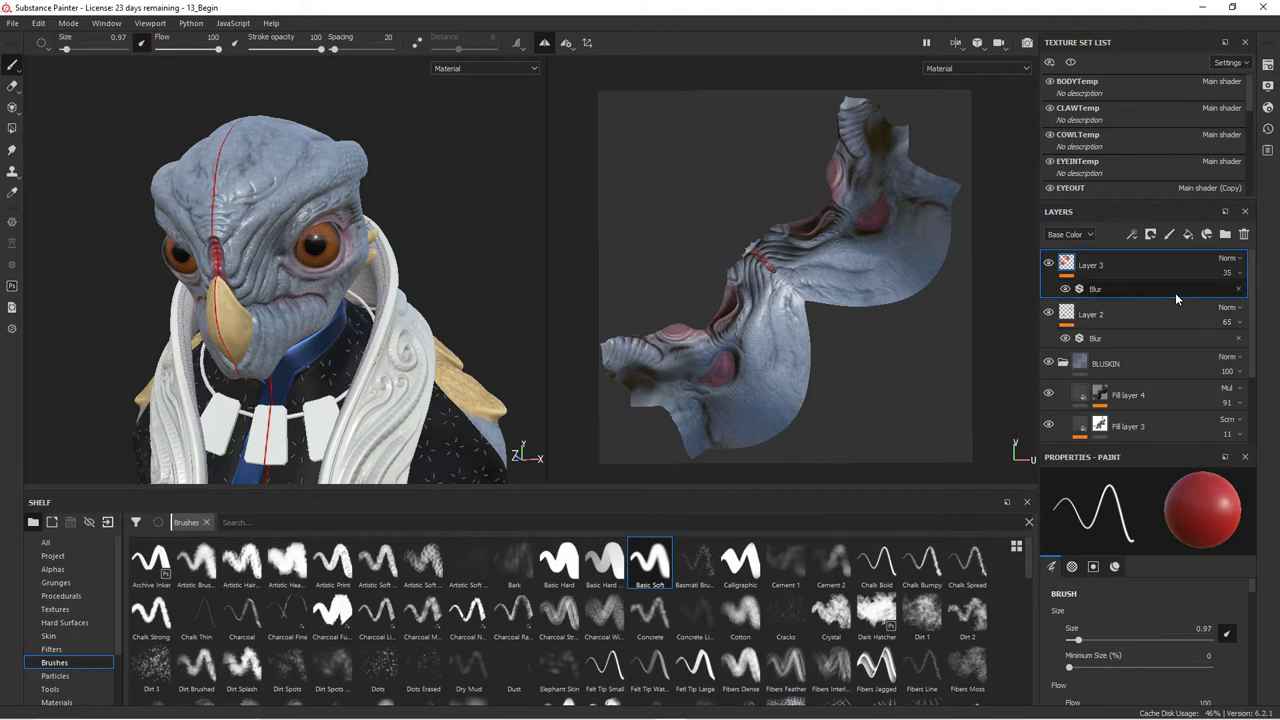
pyautogui.click(1187, 234)
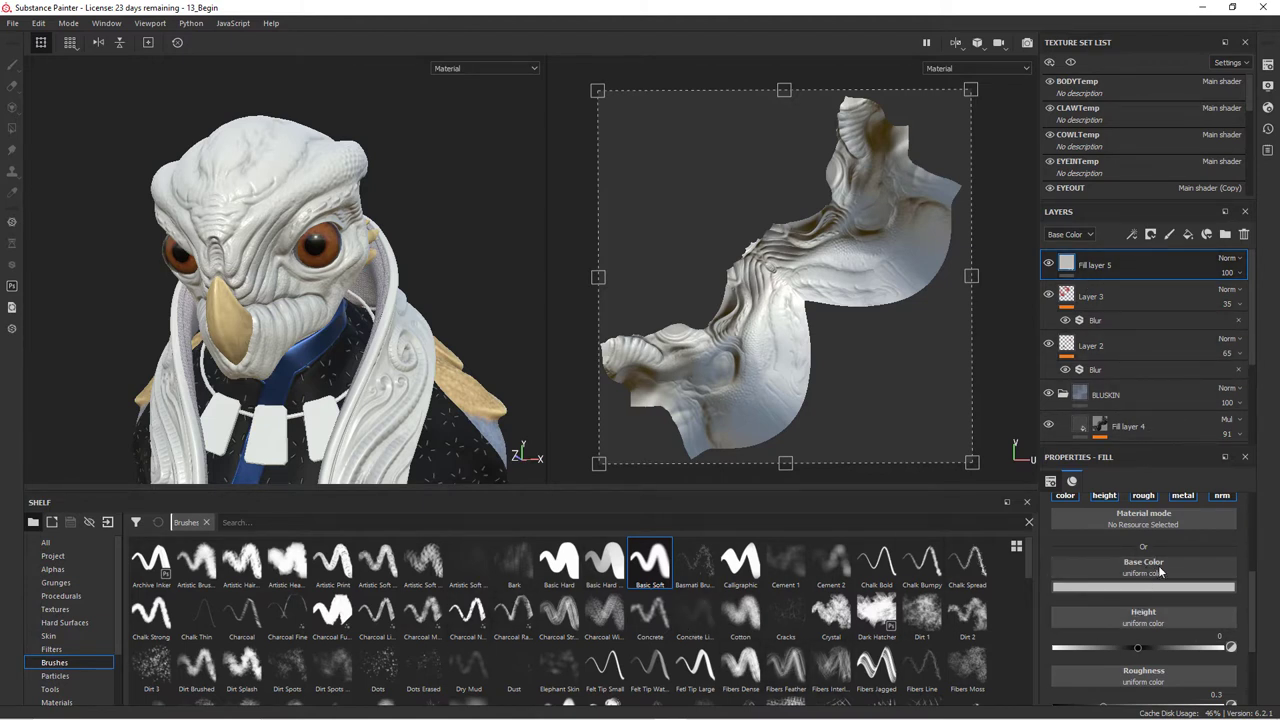
pyautogui.scroll(2, 1145, 580)
pyautogui.click(1104, 535)
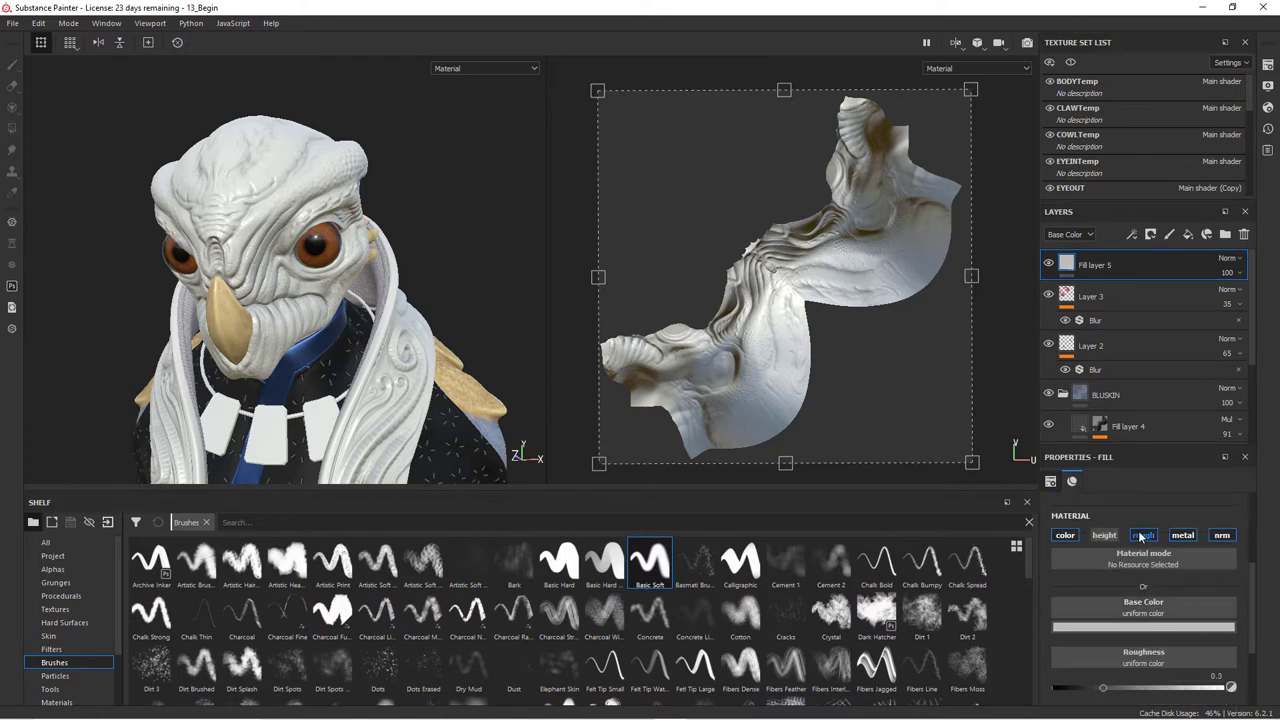
pyautogui.click(1143, 535)
pyautogui.click(1183, 535)
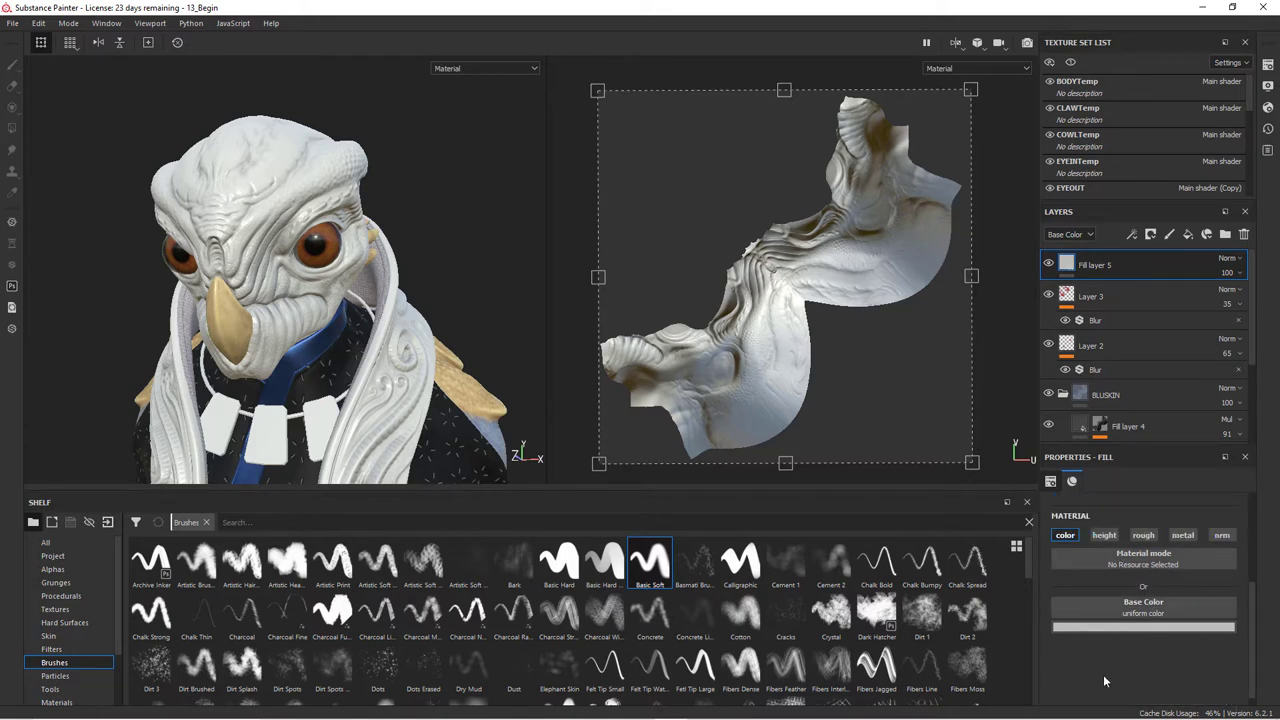
# - Search the resources for "curv" and assign Curvature Map from Mesh HEADTemp as the fill layer's base color
pyautogui.click(1143, 617)
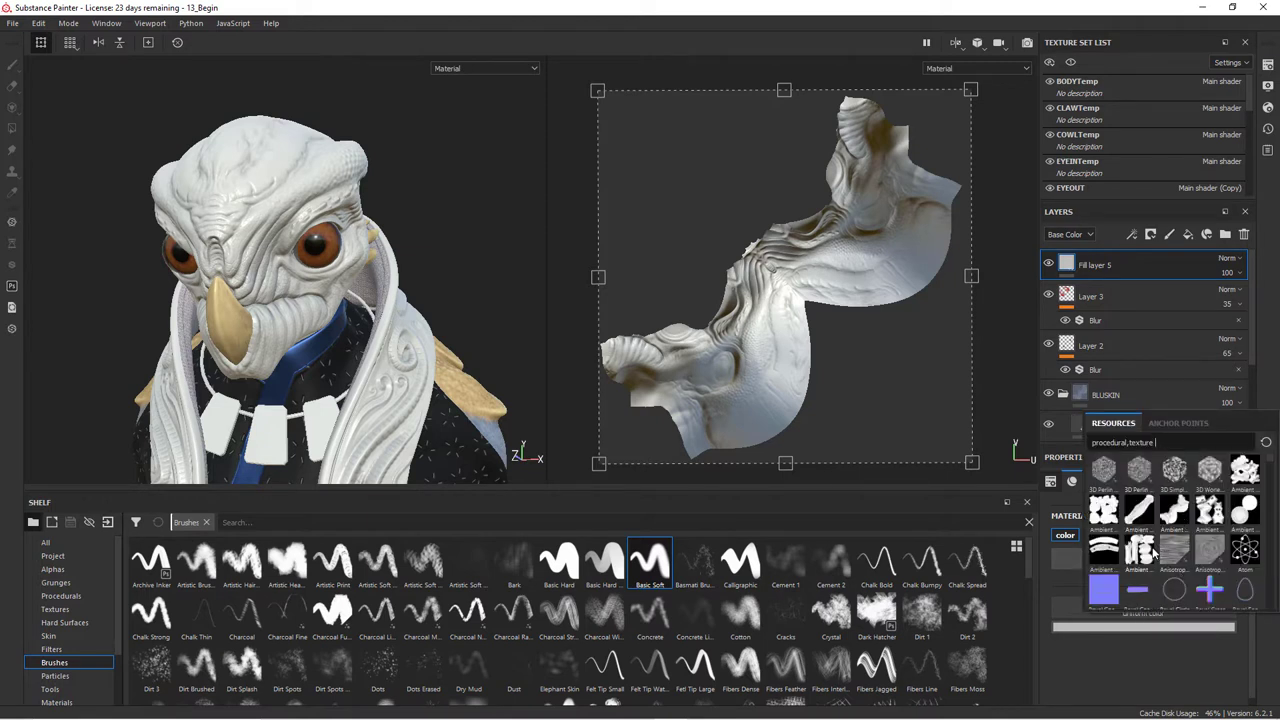
pyautogui.moveTo(1178, 597)
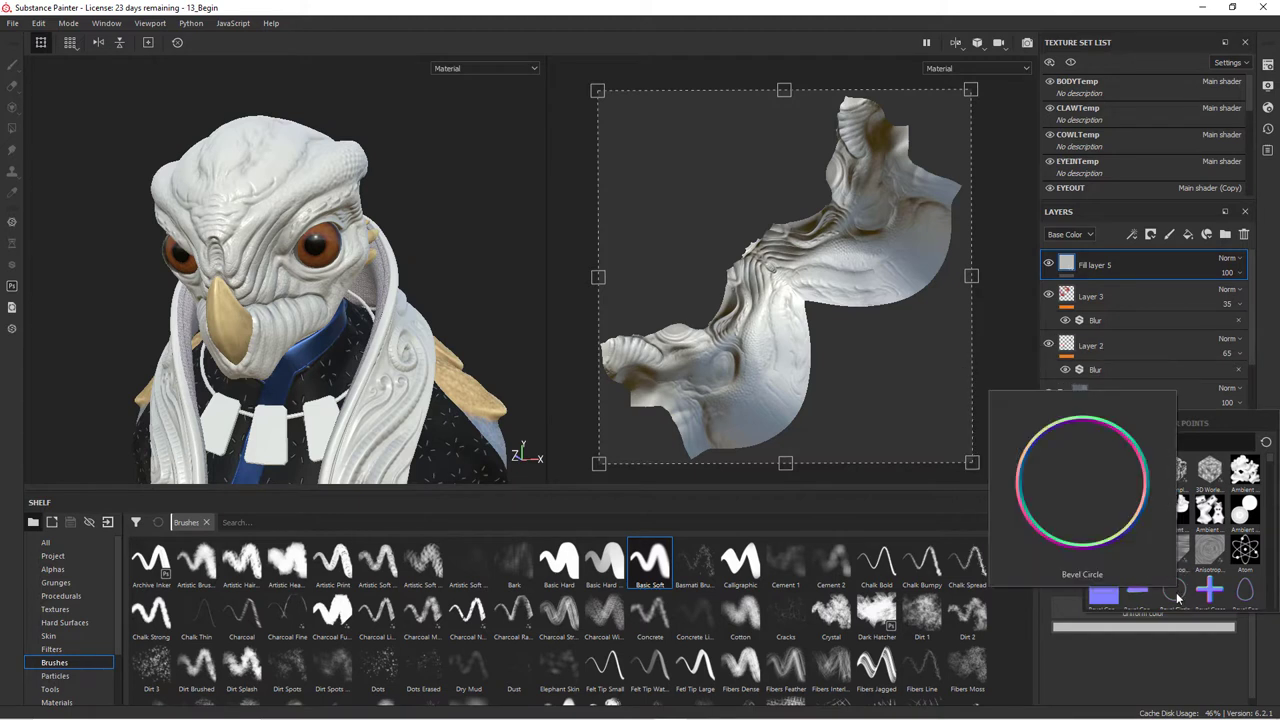
pyautogui.moveTo(1247, 467)
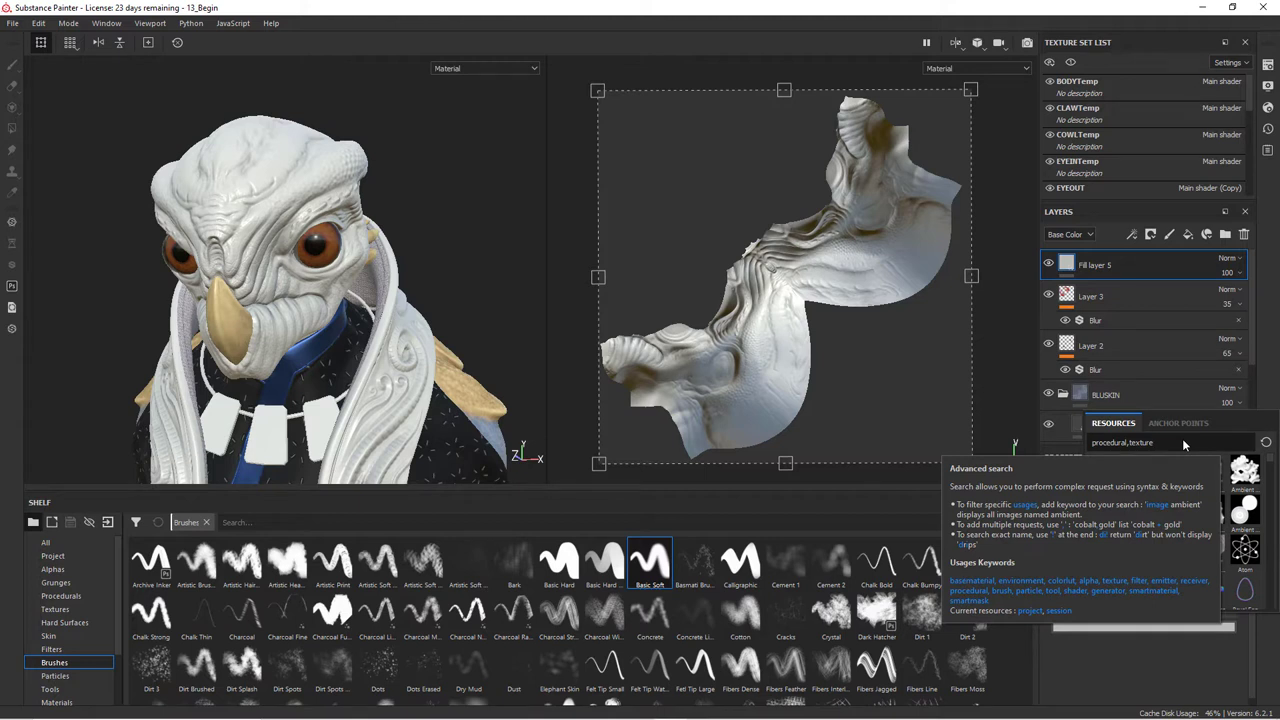
pyautogui.write('curv')
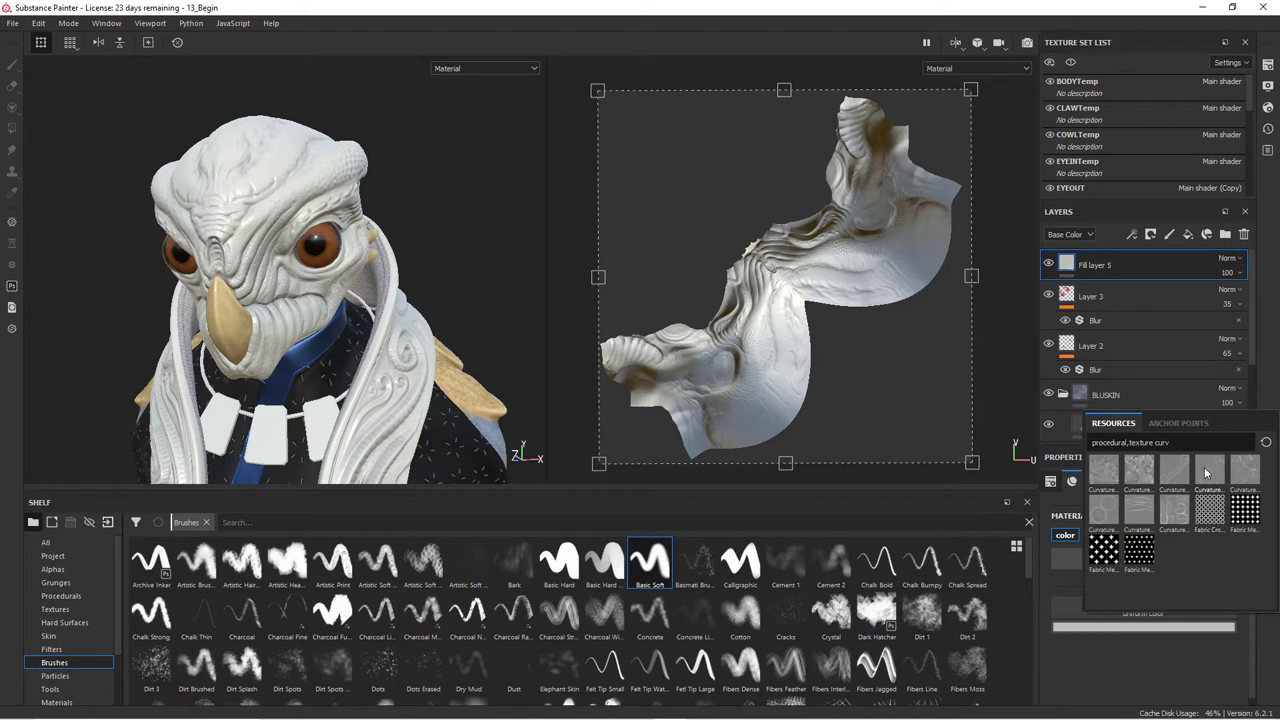
pyautogui.moveTo(1175, 478)
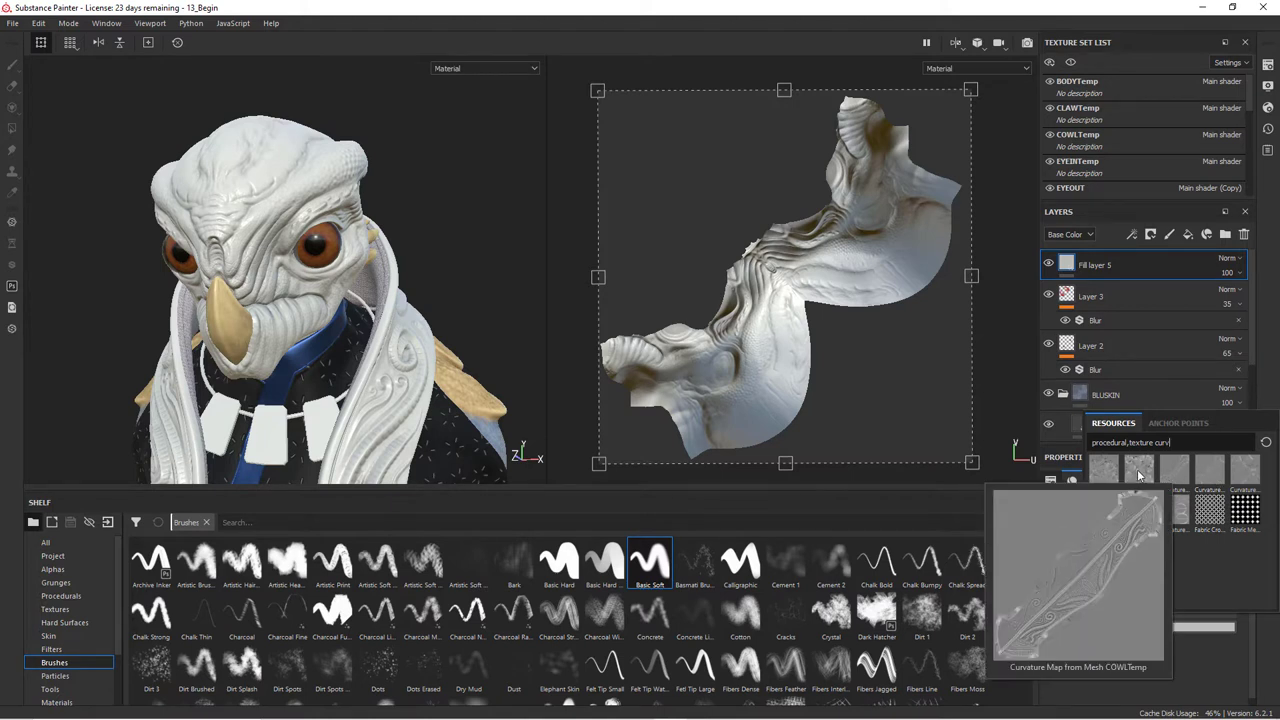
pyautogui.moveTo(1135, 478)
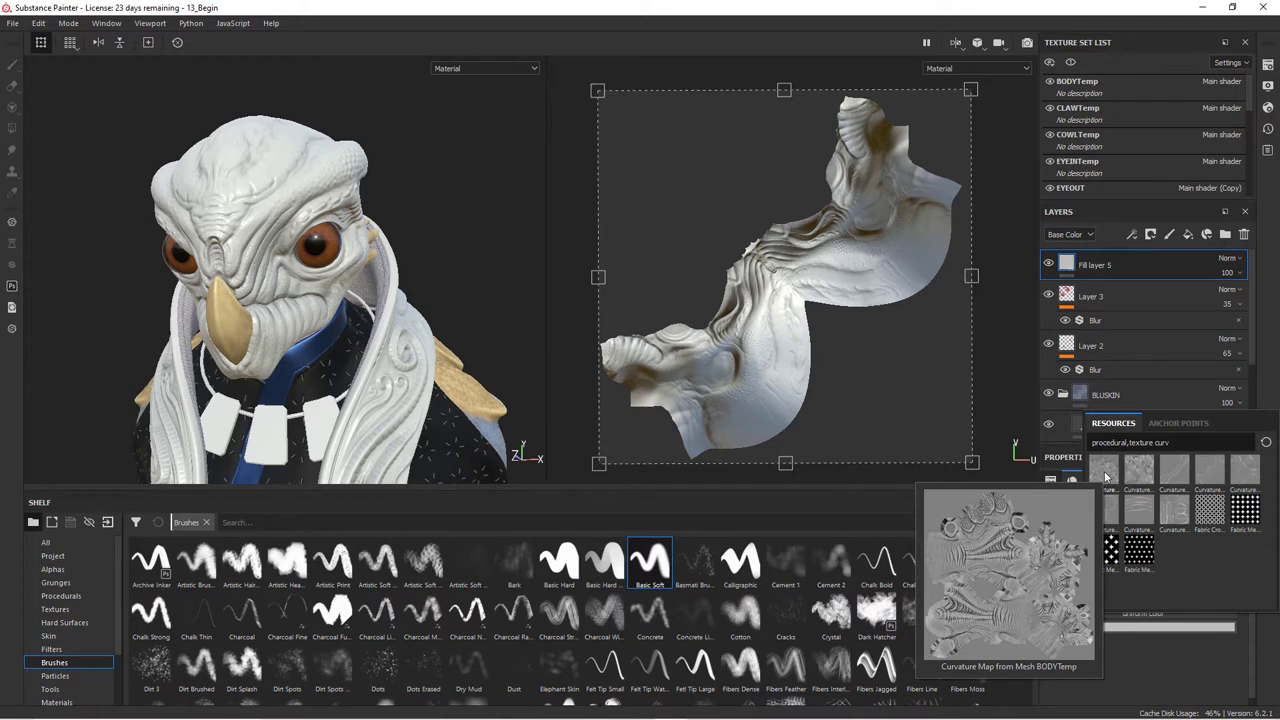
pyautogui.click(1211, 482)
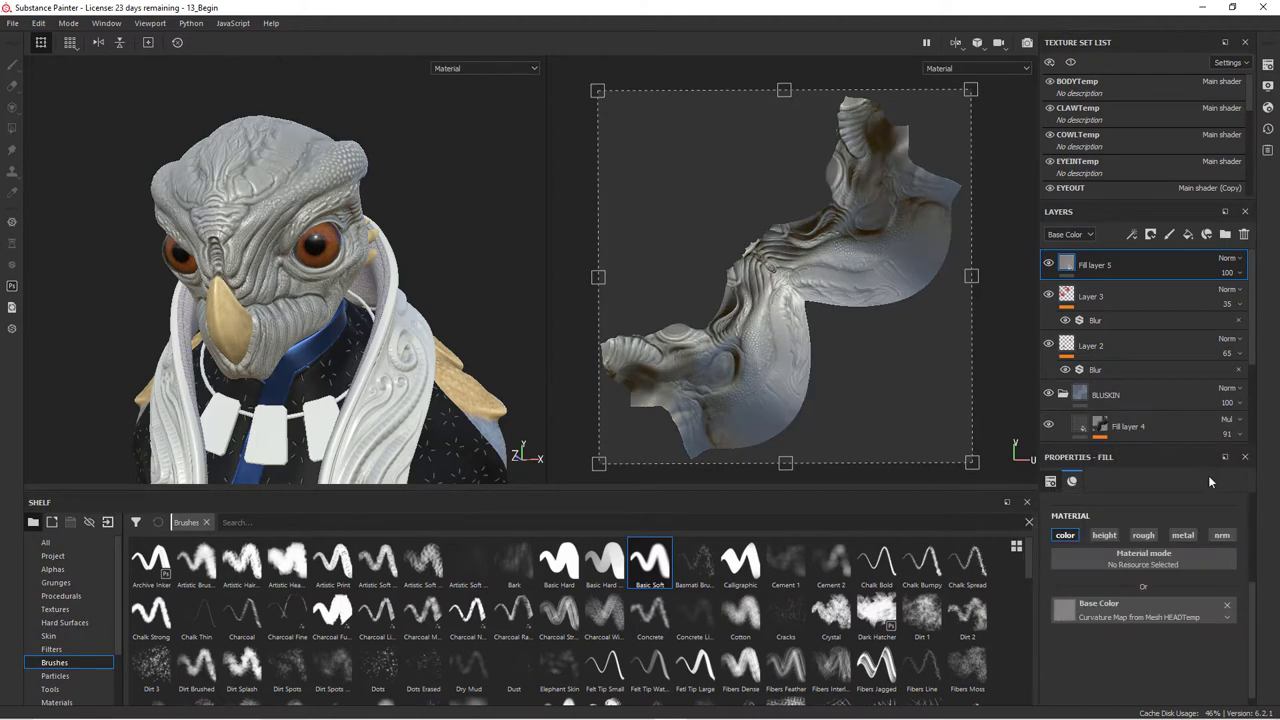
# - Examine the curvature detail on the forehead and brow up close, comparing the head with Fill layer 5 shown and hidden
pyautogui.keyDown('alt'); pyautogui.moveTo(368, 274); pyautogui.dragTo(446, 277); pyautogui.keyUp('alt')
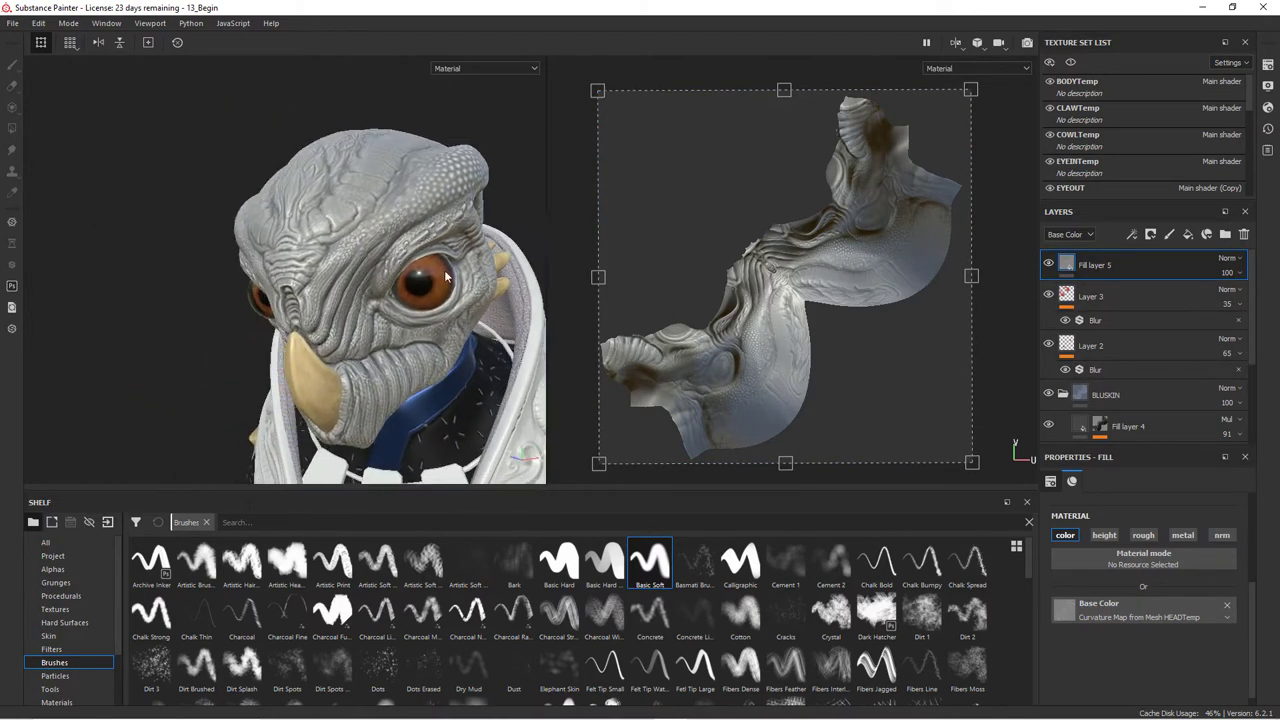
pyautogui.keyDown('alt'); pyautogui.moveTo(446, 277); pyautogui.dragTo(578, 246, button='right'); pyautogui.keyUp('alt')
pyautogui.keyDown('alt'); pyautogui.moveTo(497, 222); pyautogui.dragTo(498, 288, button='middle'); pyautogui.keyUp('alt')
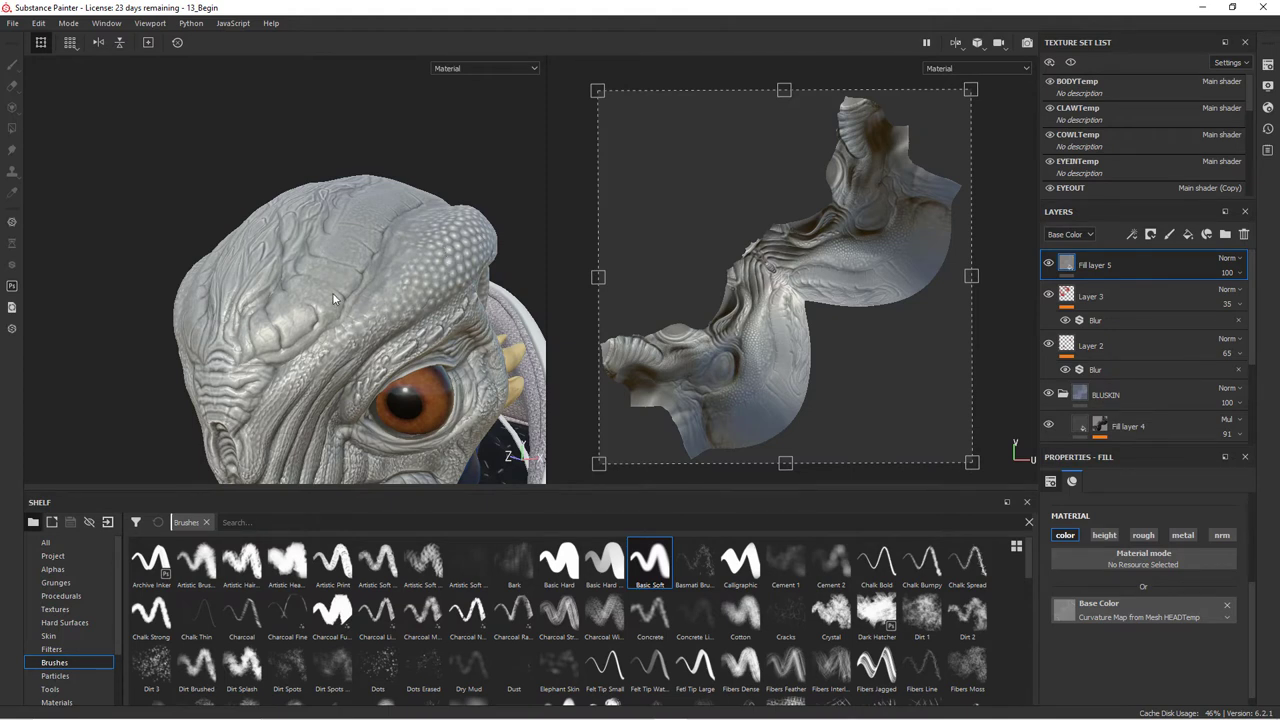
pyautogui.click(1049, 264)
pyautogui.click(1049, 264)
pyautogui.click(1049, 264)
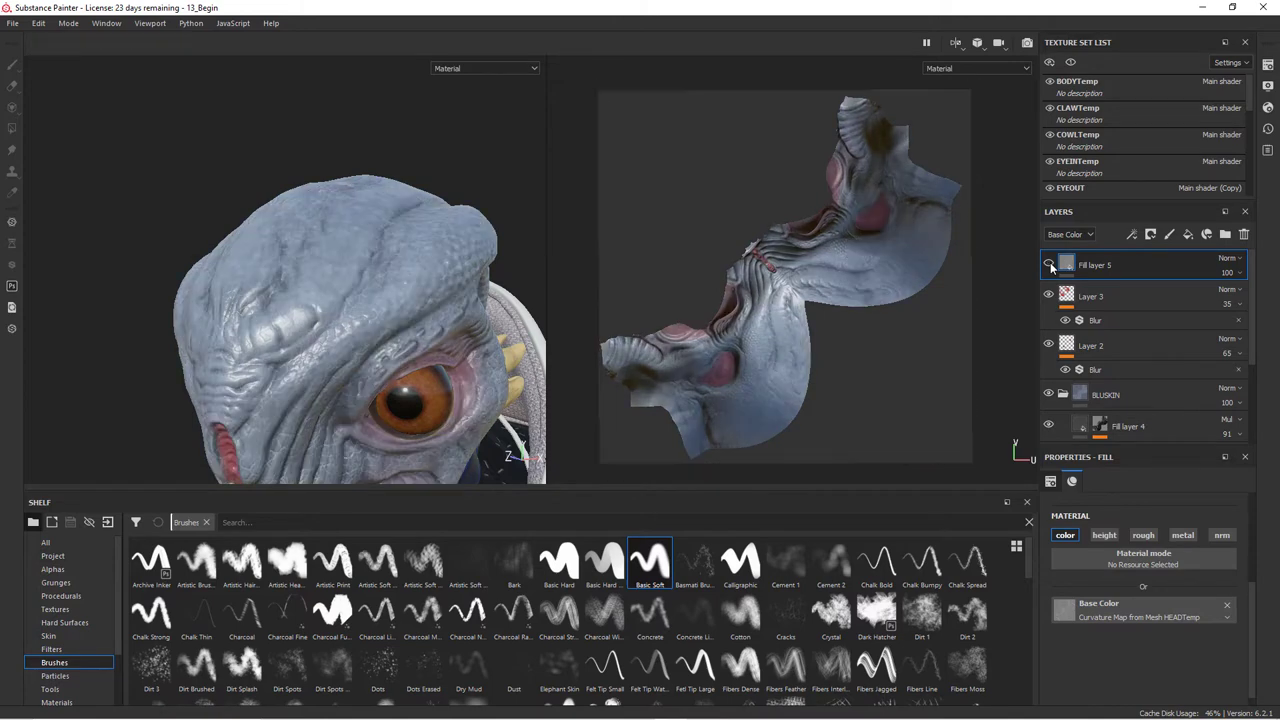
pyautogui.click(1049, 264)
pyautogui.click(1049, 264)
pyautogui.click(1049, 264)
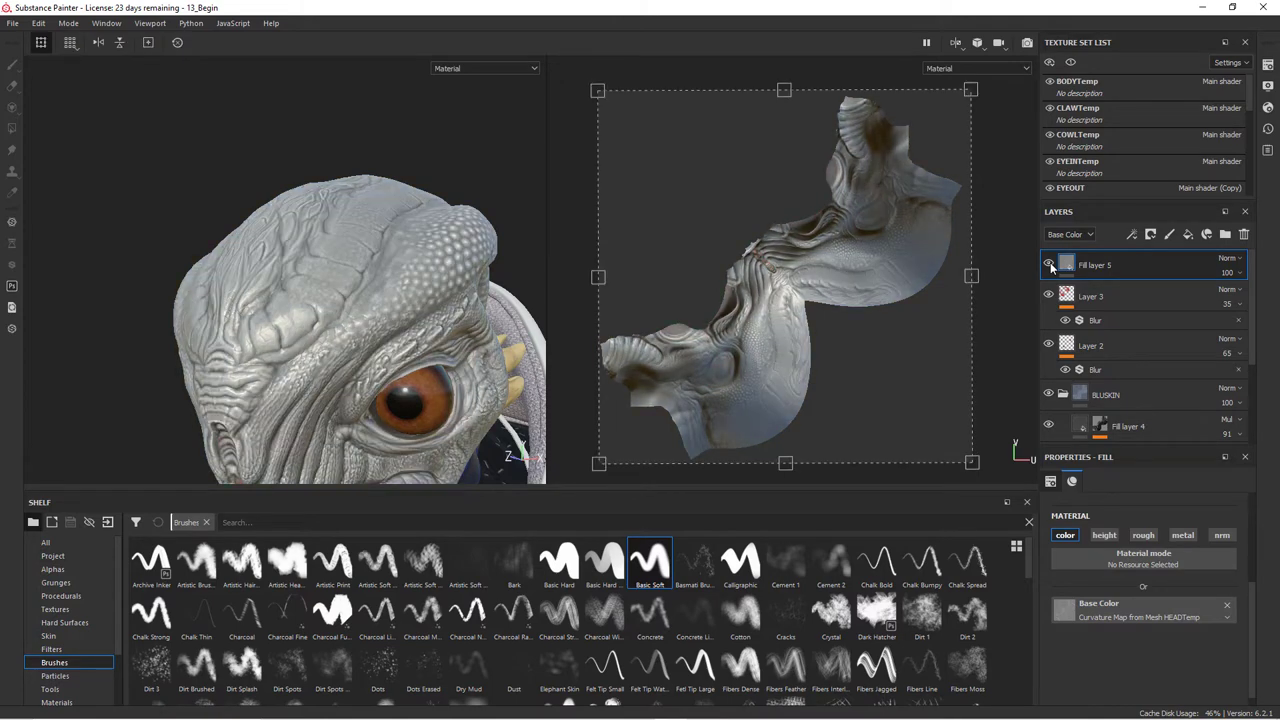
pyautogui.click(1049, 264)
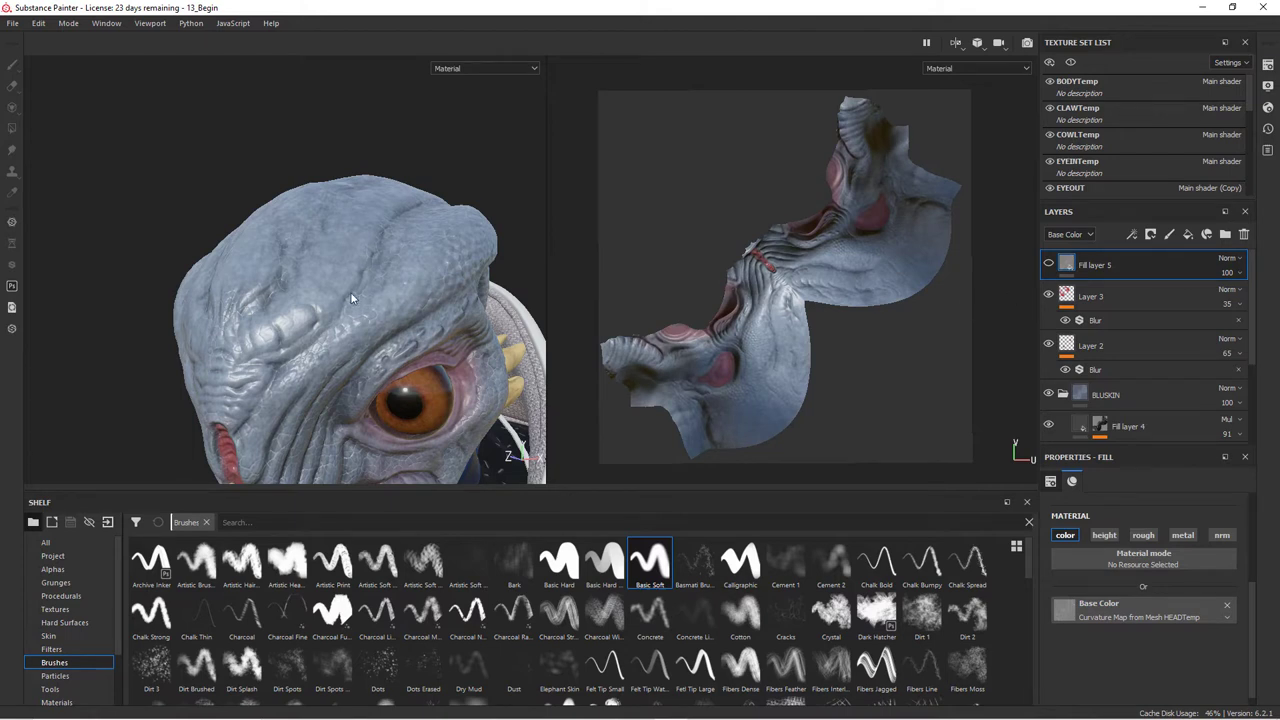
pyautogui.keyDown('alt'); pyautogui.moveTo(414, 281); pyautogui.dragTo(424, 294); pyautogui.keyUp('alt')
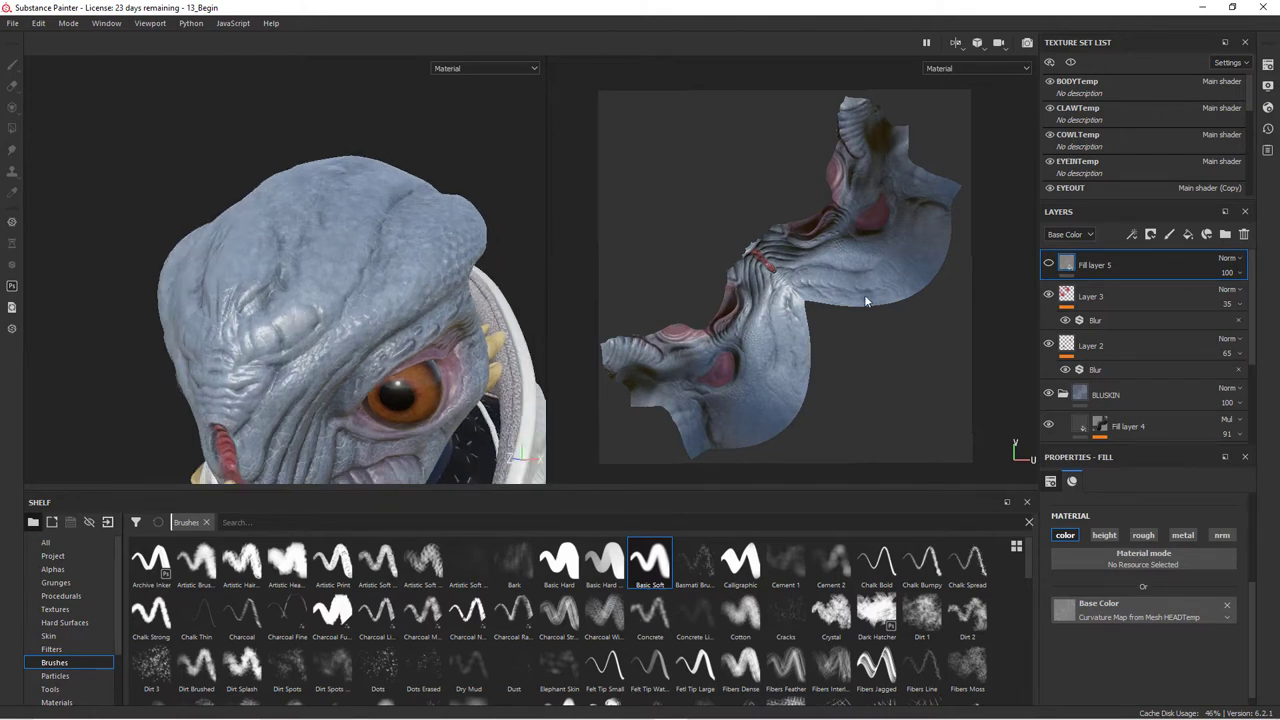
# - Show Fill layer 5 again and try the Multiply blend mode on it, comparing the head with the layer hidden
pyautogui.click(1049, 264)
pyautogui.click(1229, 258)
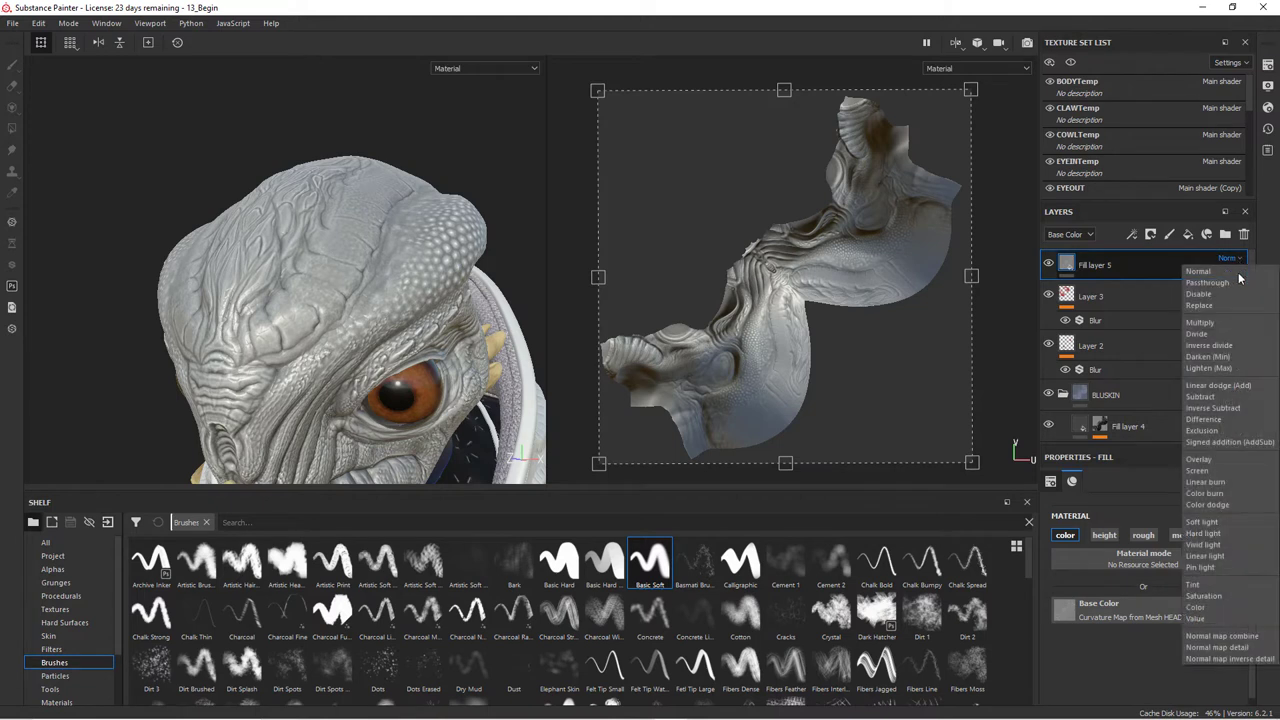
pyautogui.click(1222, 322)
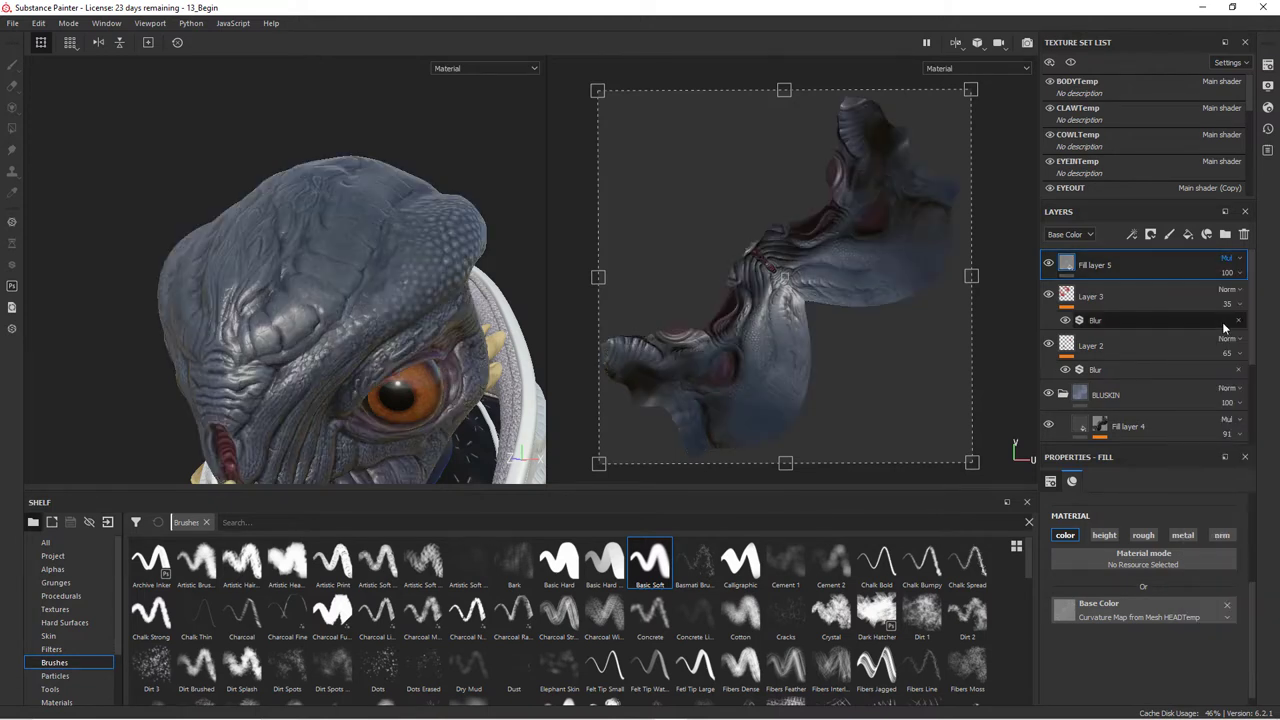
pyautogui.click(1048, 266)
pyautogui.click(1048, 266)
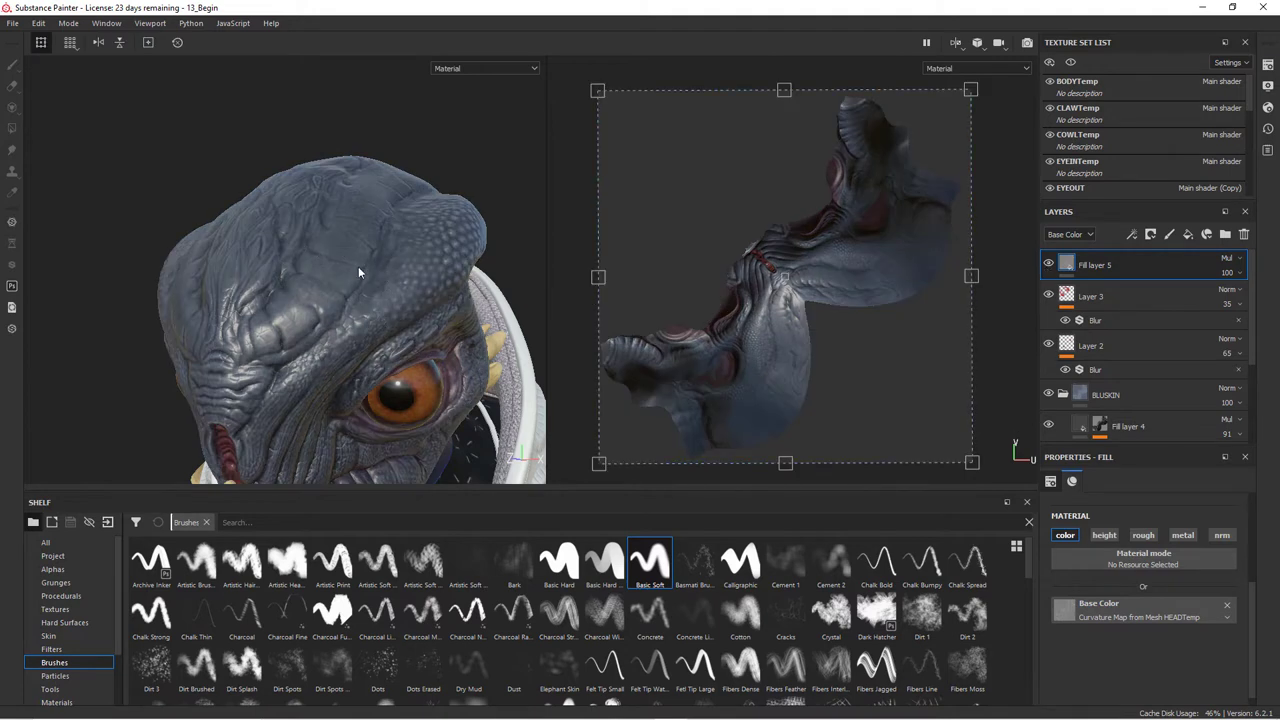
# - Try the Screen blend mode on Fill layer 5 and compare the head with and without the layer
pyautogui.click(1238, 258)
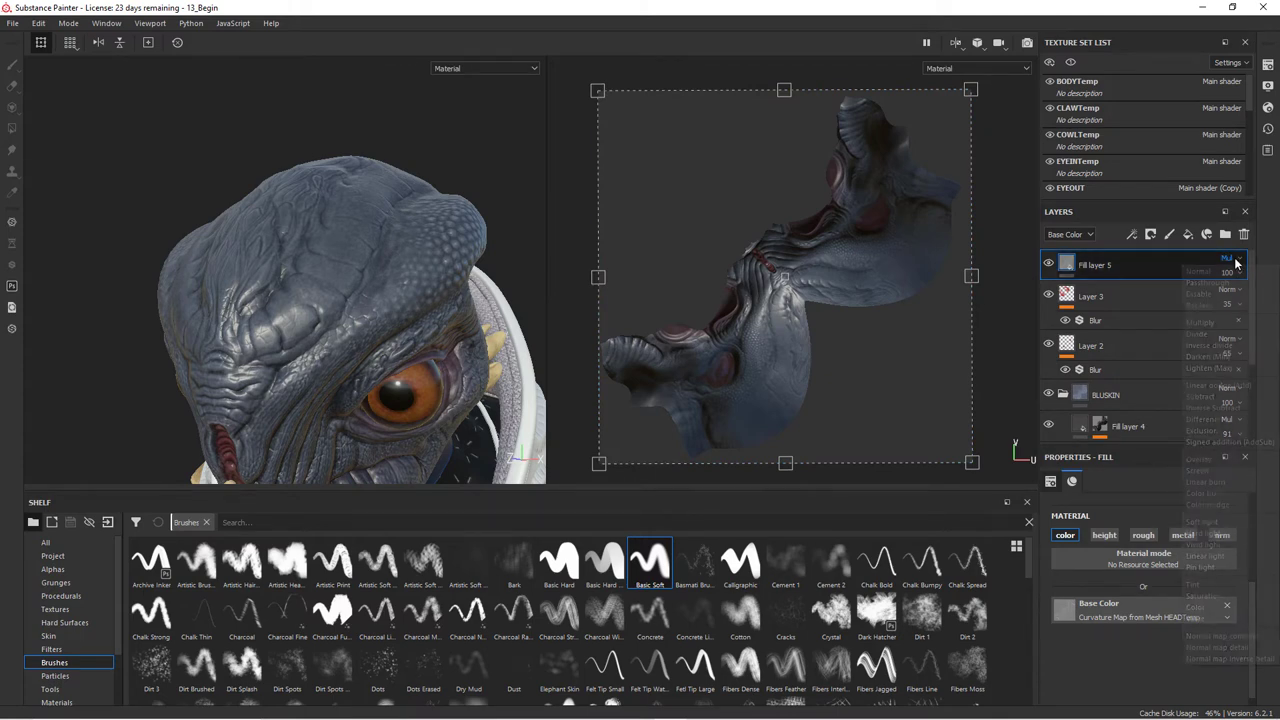
pyautogui.click(1212, 469)
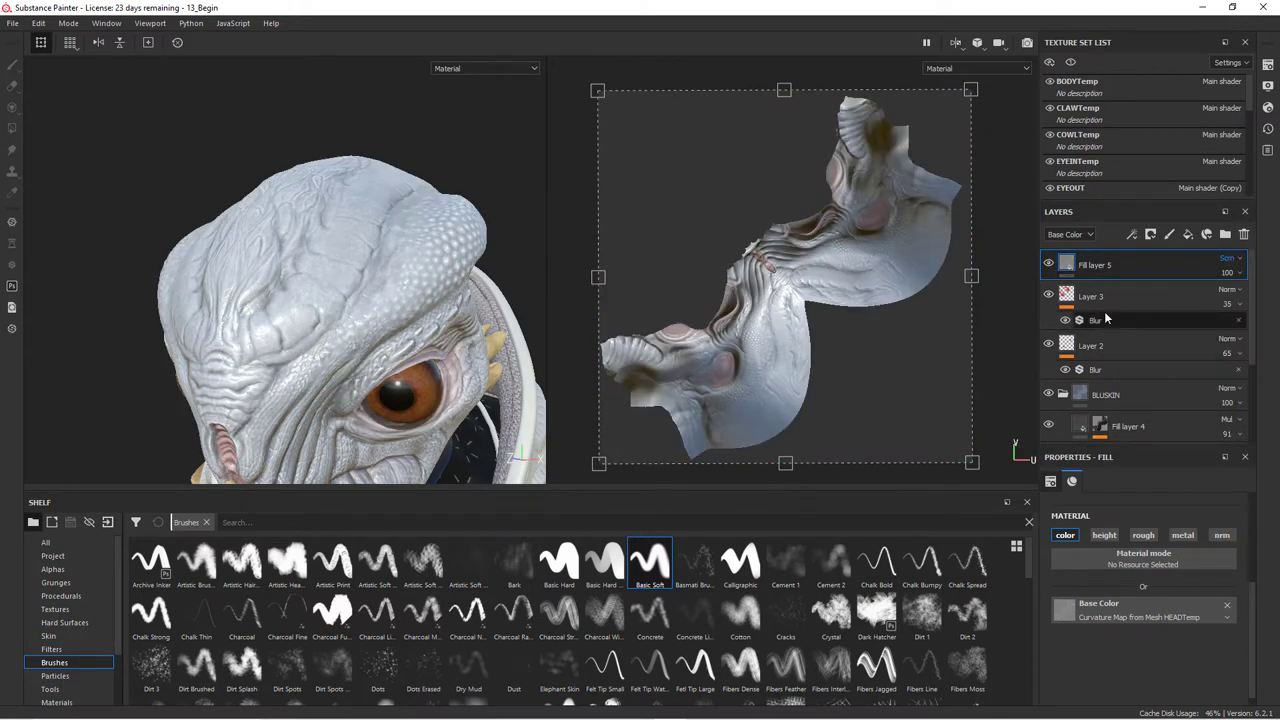
pyautogui.click(1048, 264)
pyautogui.click(1048, 264)
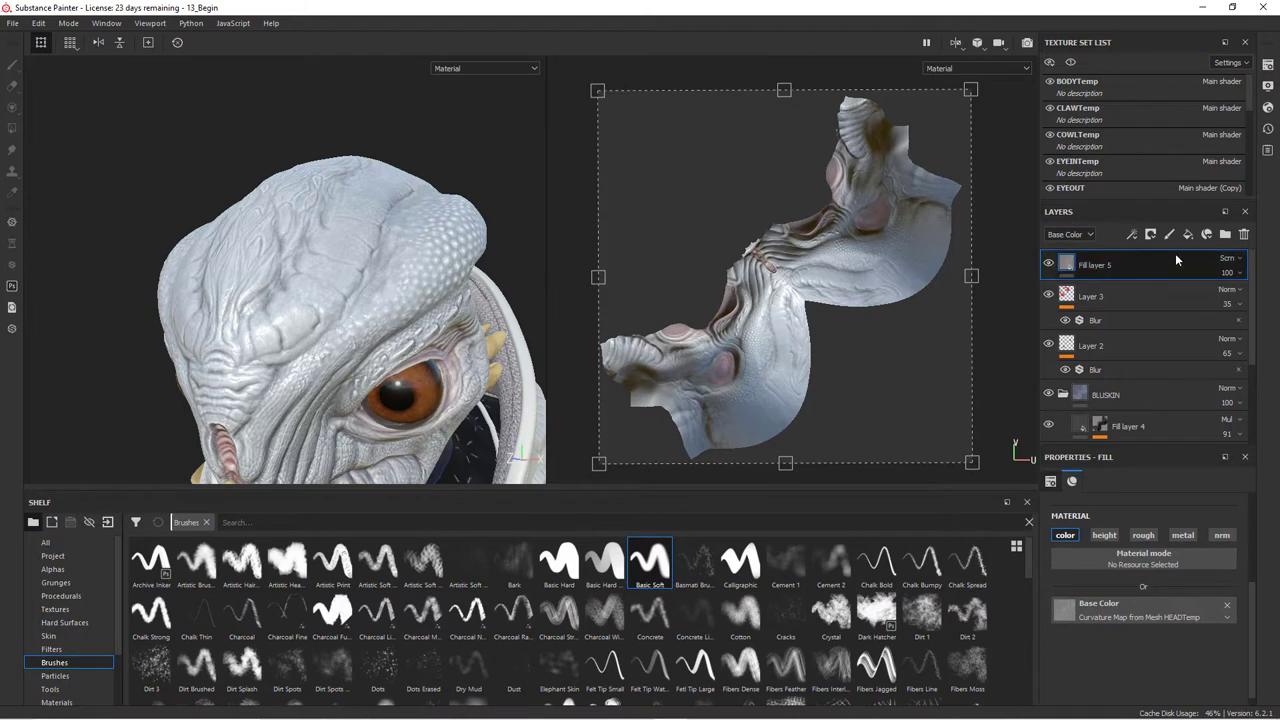
# - Set Fill layer 5's blend mode to Overlay and compare the skin with the layer off and on
pyautogui.click(1232, 258)
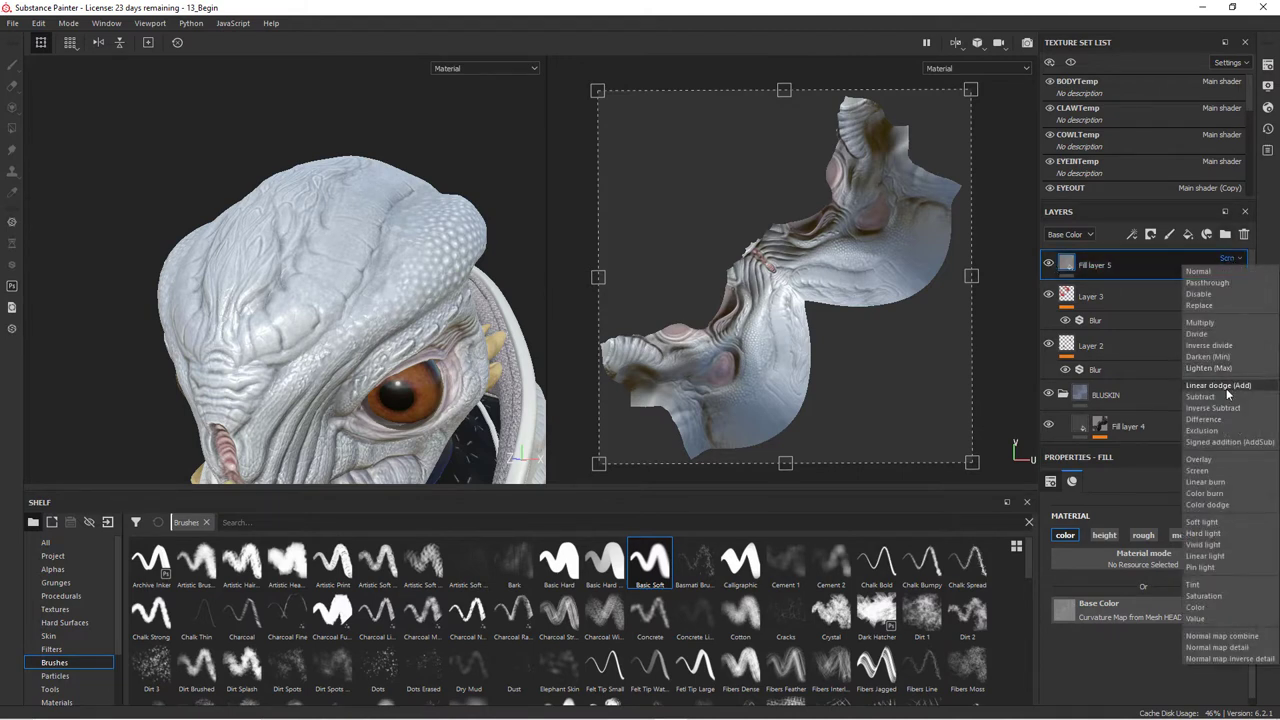
pyautogui.click(1210, 459)
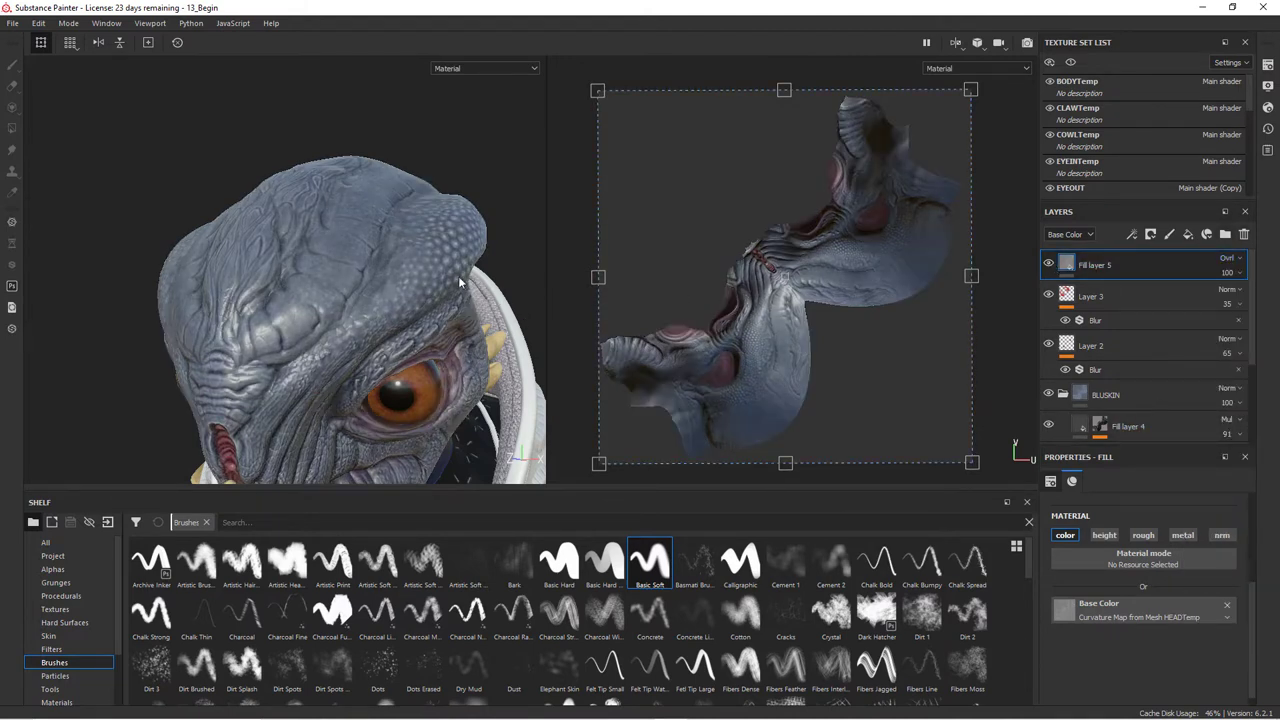
pyautogui.click(1048, 264)
pyautogui.click(1048, 264)
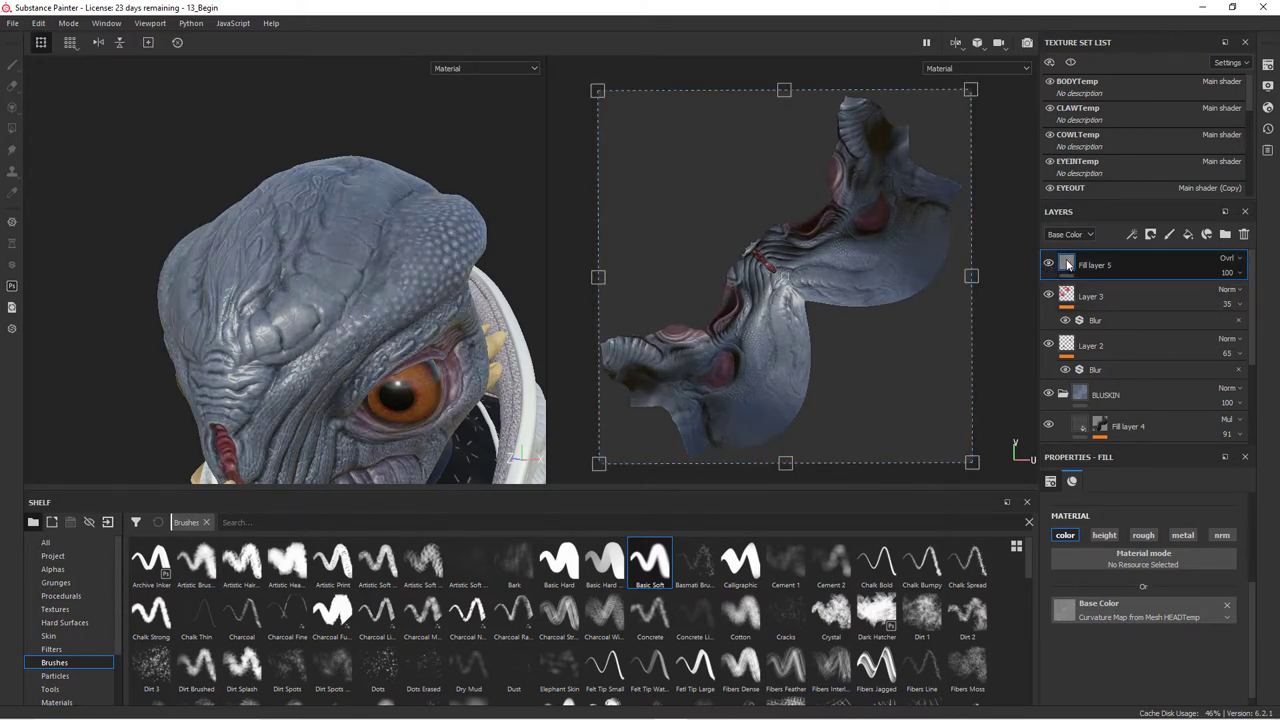
# - Try an opacity of 27 on Fill layer 5 and compare the head with the layer hidden
pyautogui.click(1232, 272)
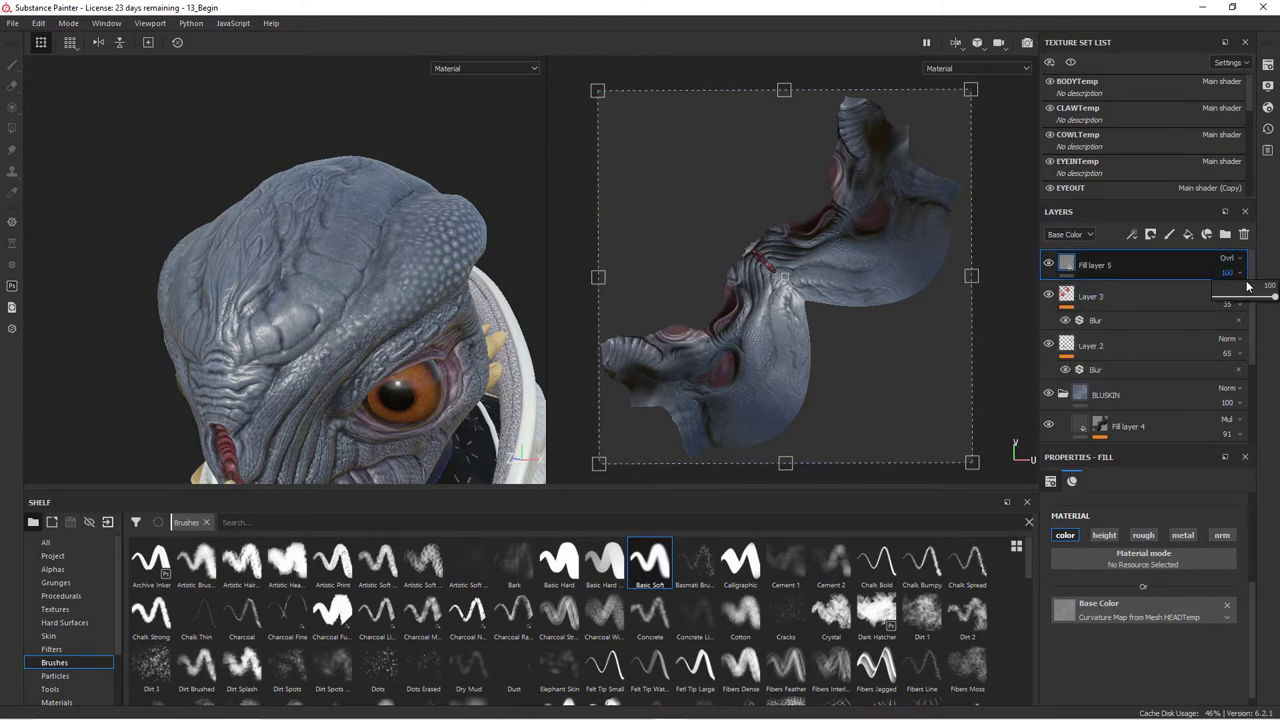
pyautogui.moveTo(1268, 299); pyautogui.dragTo(1232, 298)
pyautogui.click(1049, 263)
pyautogui.click(1049, 263)
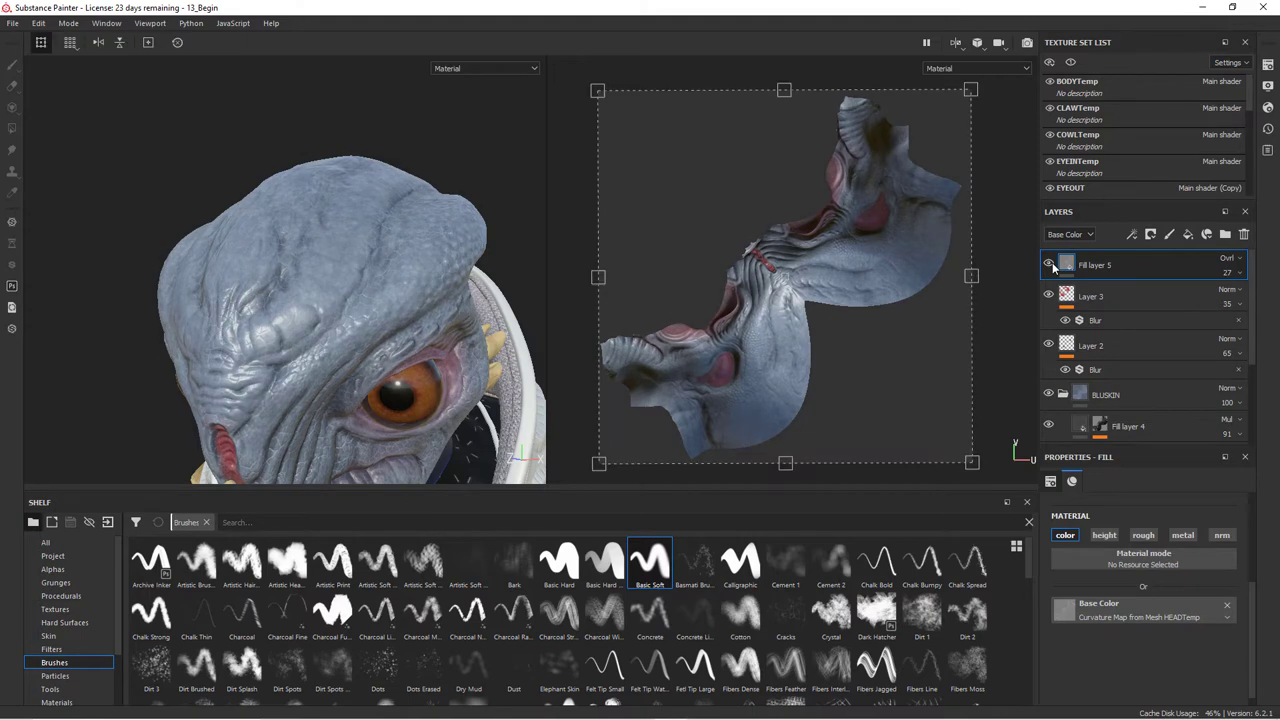
# - Set Fill layer 5's opacity to 45 while viewing the whole face
pyautogui.keyDown('alt'); pyautogui.moveTo(478, 357); pyautogui.dragTo(468, 265); pyautogui.keyUp('alt')
pyautogui.click(1230, 272)
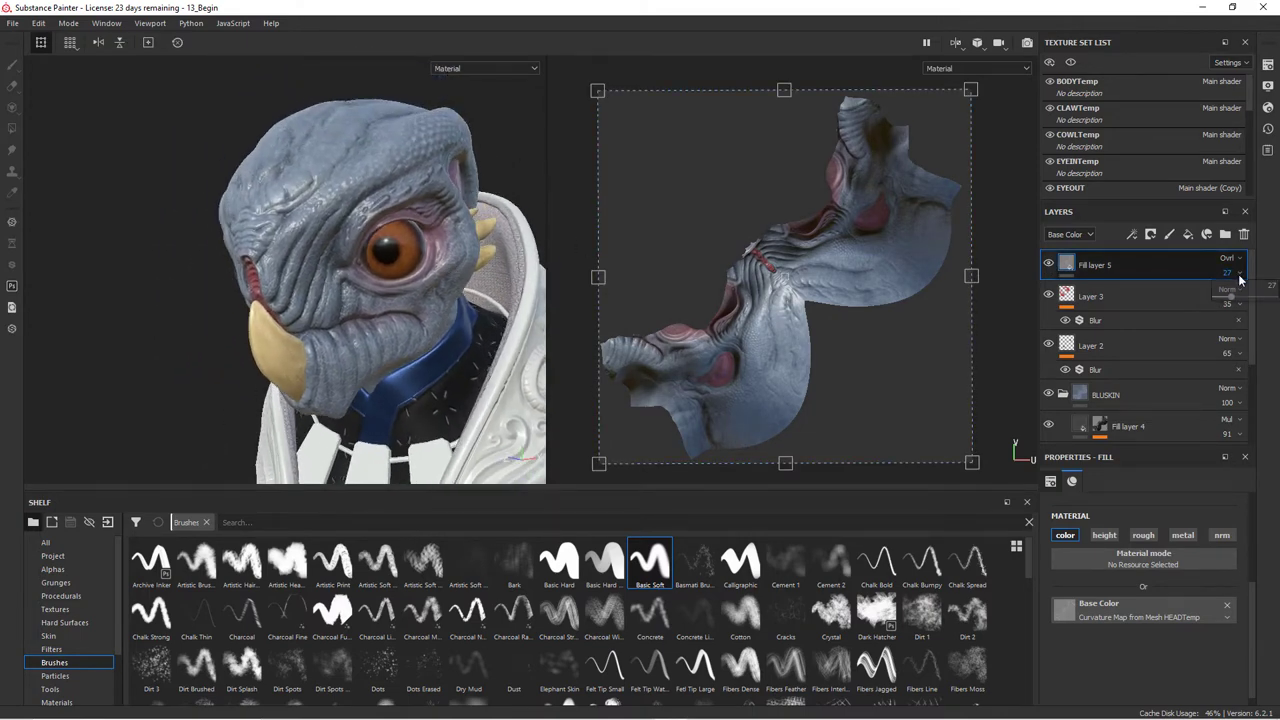
pyautogui.moveTo(1230, 299); pyautogui.dragTo(1243, 309)
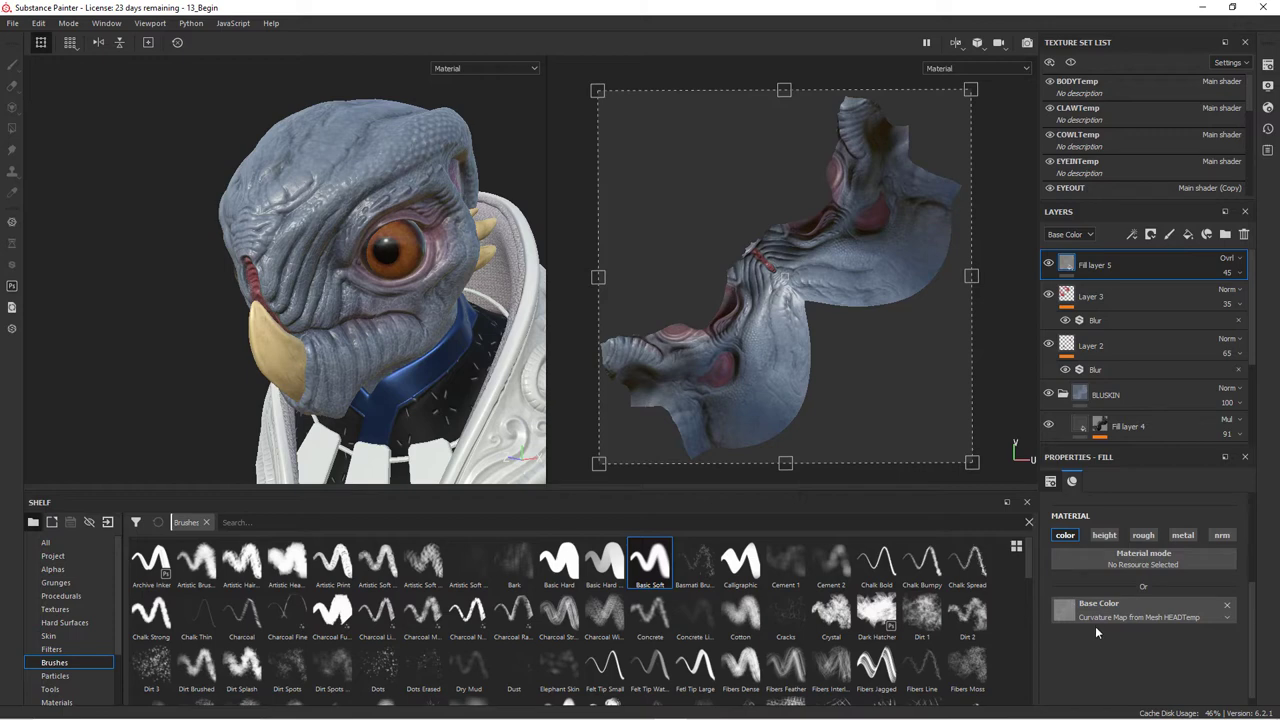
# - Add a new paint layer above Fill layer 5 for painting on the top of the head
pyautogui.keyDown('alt'); pyautogui.moveTo(505, 208); pyautogui.dragTo(346, 244); pyautogui.keyUp('alt')
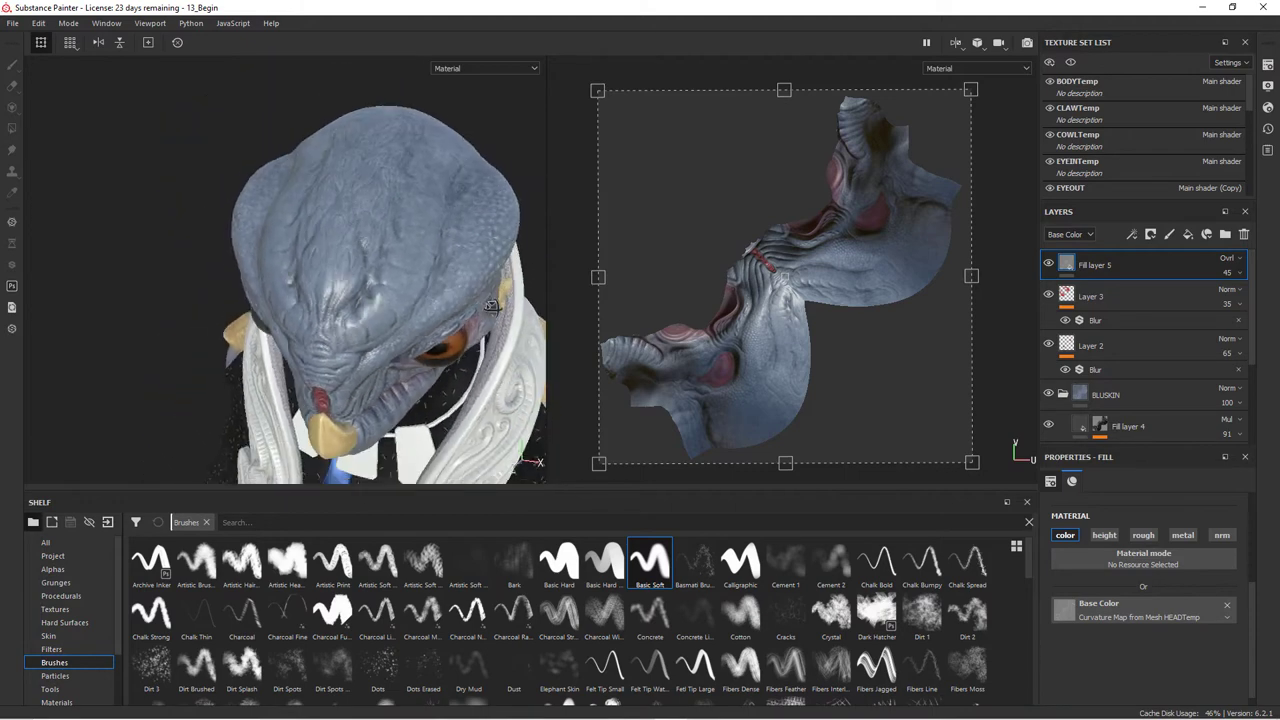
pyautogui.keyDown('alt'); pyautogui.moveTo(374, 259); pyautogui.dragTo(492, 253, button='right'); pyautogui.keyUp('alt')
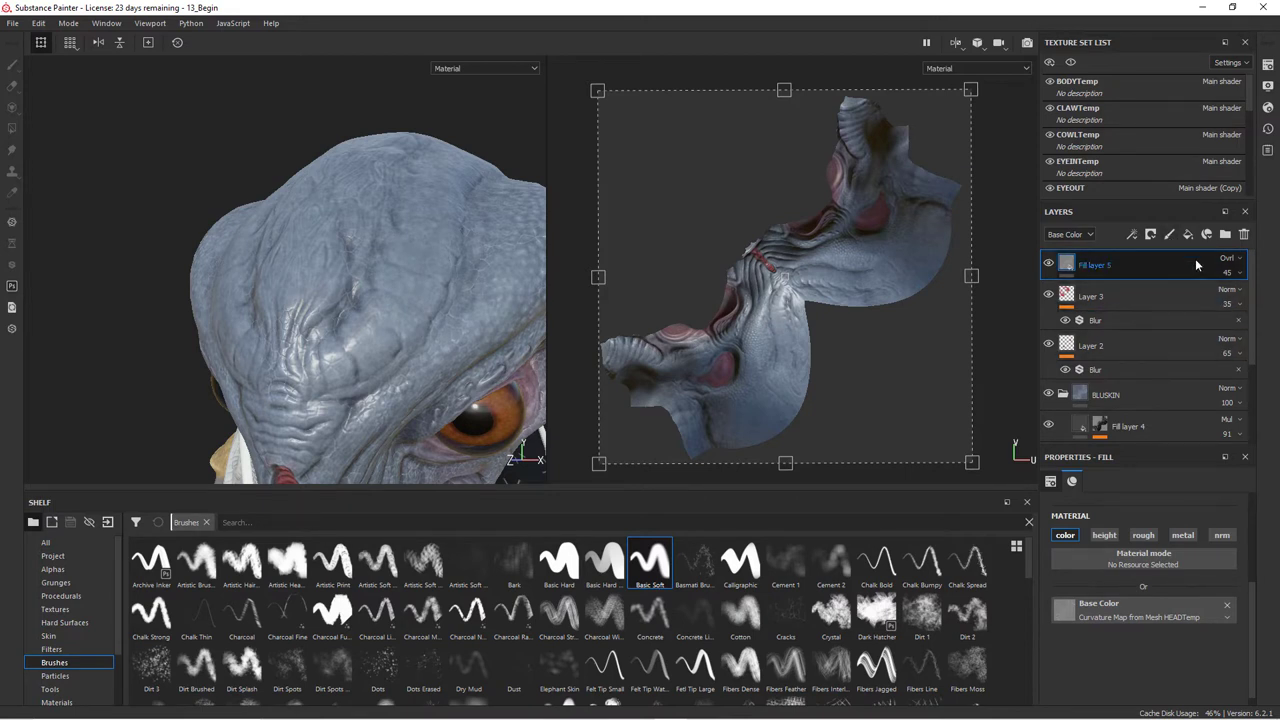
pyautogui.click(1170, 236)
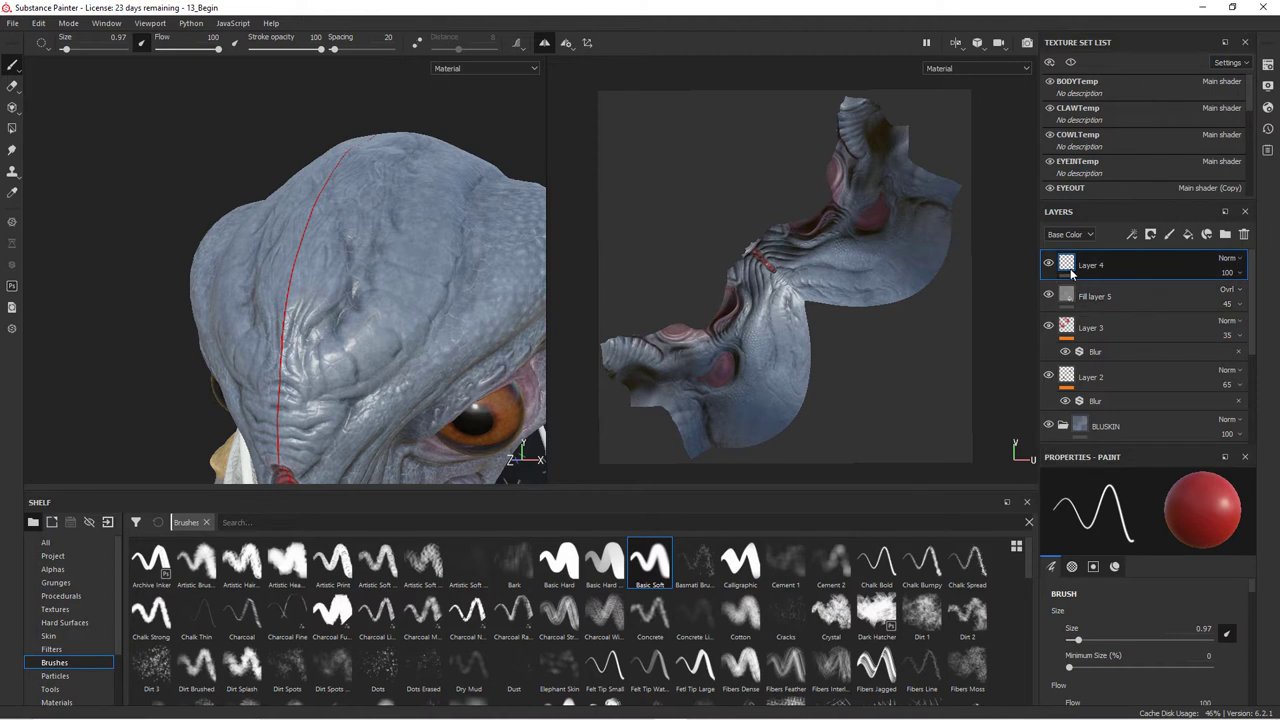
pyautogui.moveTo(440, 300)
pyautogui.keyDown('alt'); pyautogui.mouseDown()
pyautogui.moveTo(475, 294)
pyautogui.moveTo(334, 360)
pyautogui.mouseUp(); pyautogui.keyUp('alt')
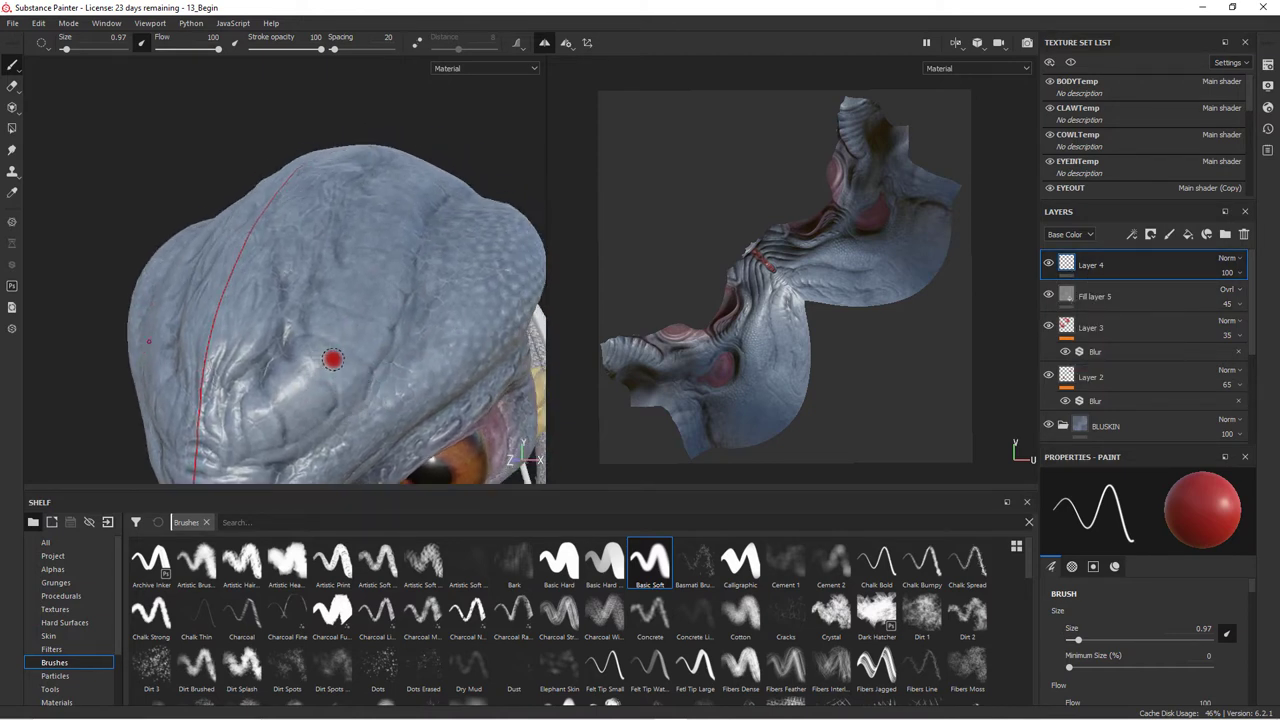
pyautogui.keyDown('alt'); pyautogui.moveTo(329, 306); pyautogui.dragTo(371, 334); pyautogui.keyUp('alt')
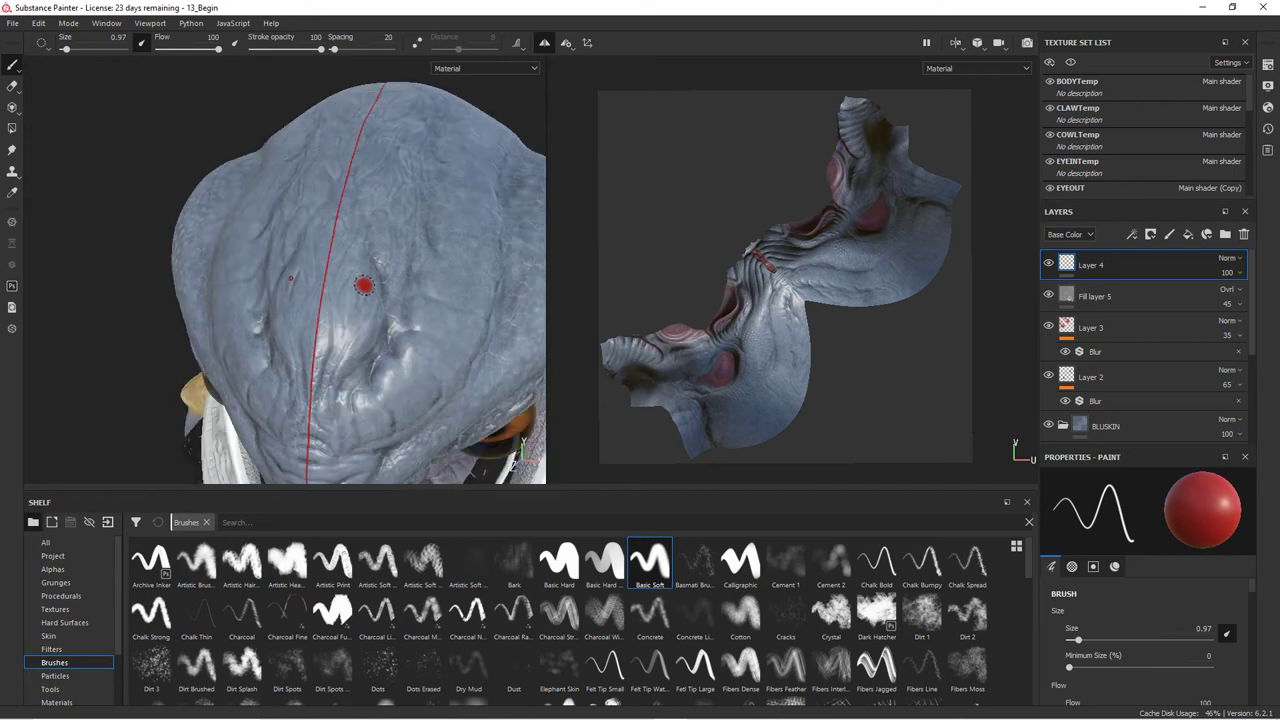
# - Set the paint brush's base colour to a dark navy blue with RGB 0.009, 0.019, 0.064
pyautogui.rightClick(397, 312)
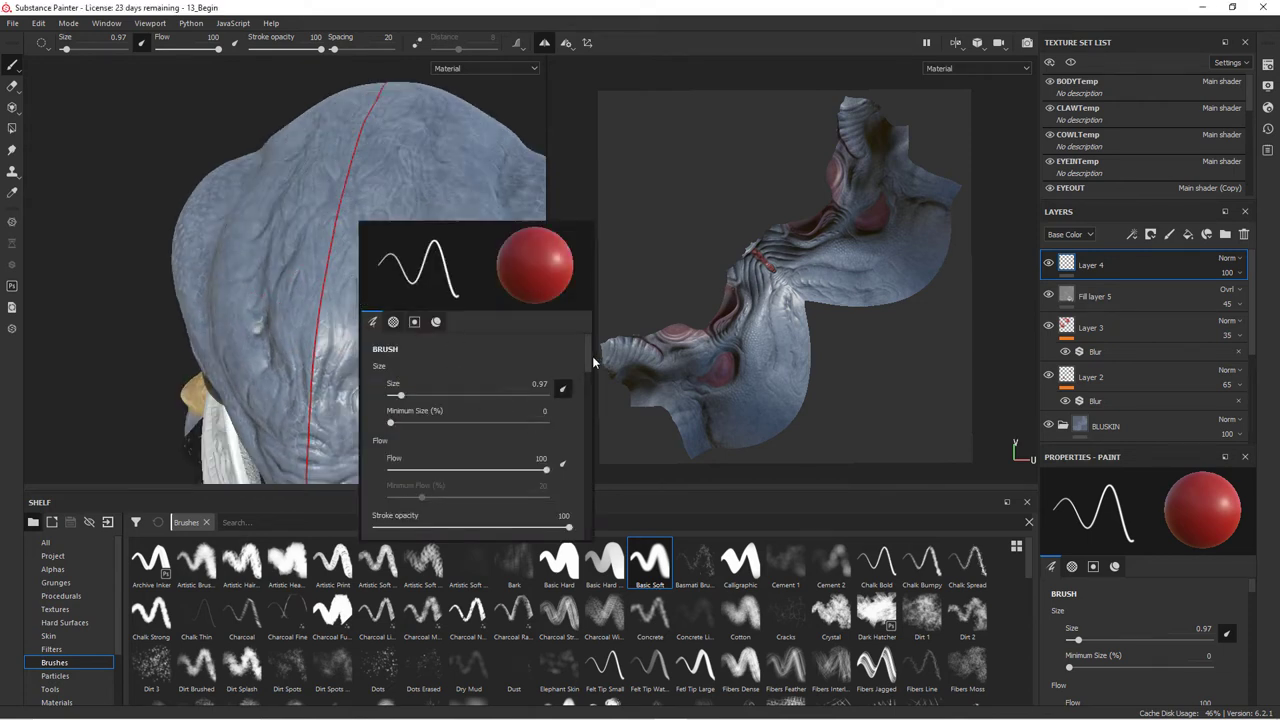
pyautogui.moveTo(588, 360); pyautogui.dragTo(586, 512)
pyautogui.click(500, 381)
pyautogui.click(619, 450)
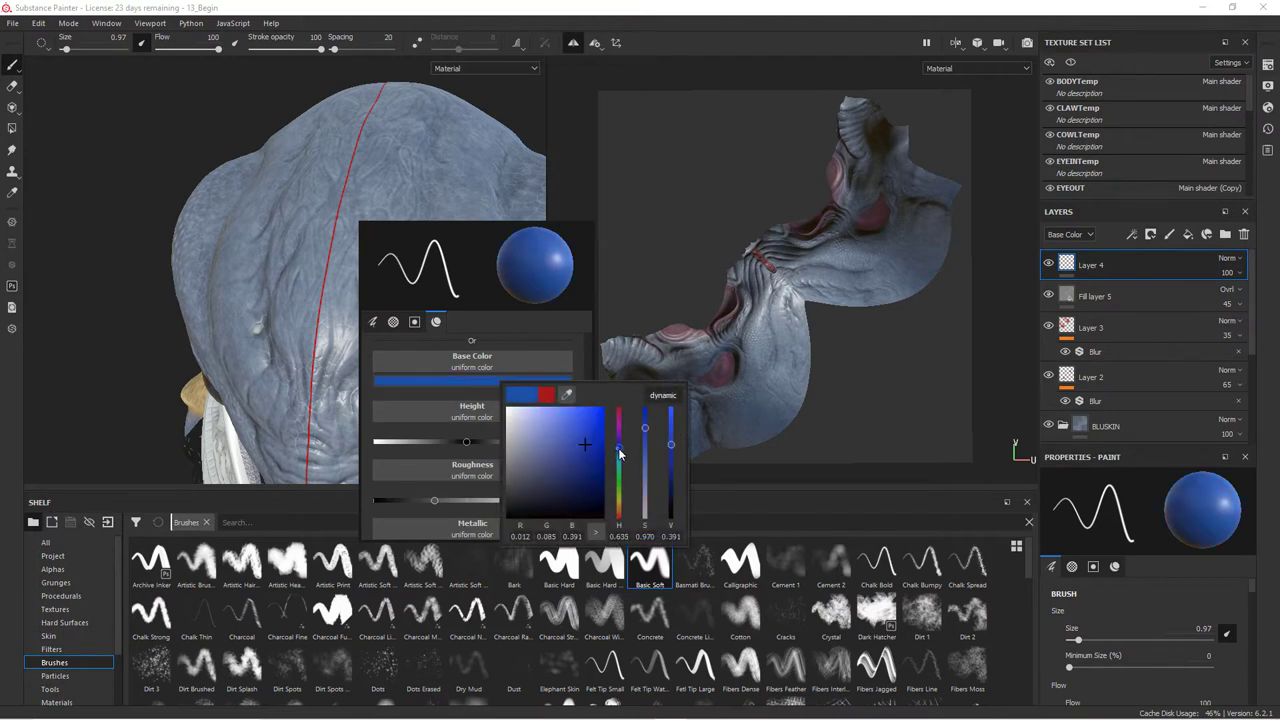
pyautogui.moveTo(587, 448); pyautogui.dragTo(566, 482)
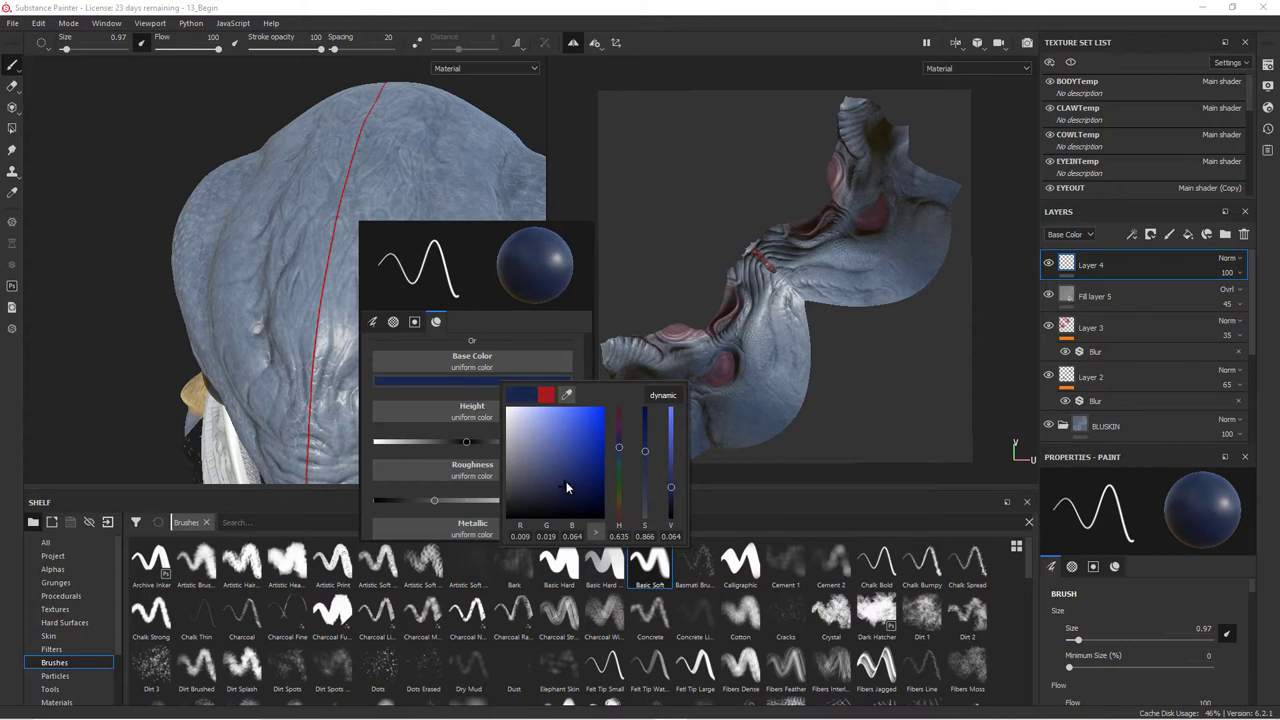
# - Set the paint material's height to 0.0753 and its roughness to about 0.58
pyautogui.click(464, 441)
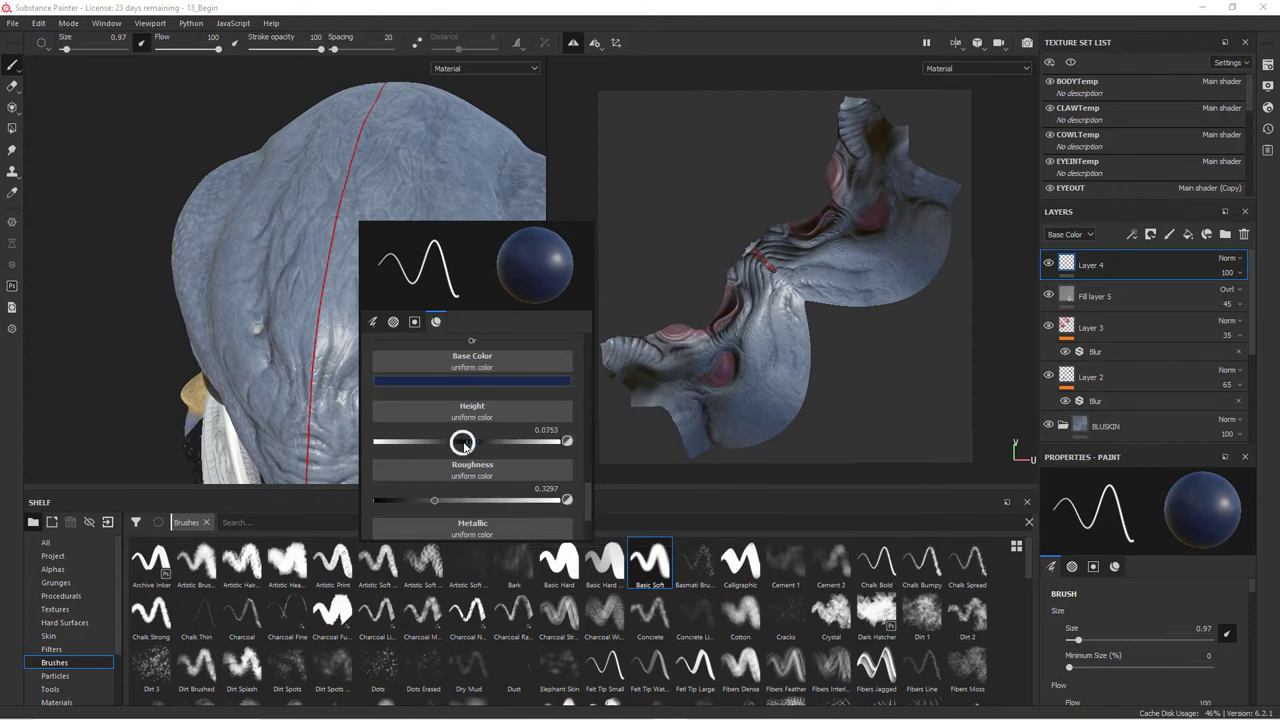
pyautogui.moveTo(463, 445); pyautogui.dragTo(473, 442)
pyautogui.moveTo(435, 501); pyautogui.dragTo(475, 502)
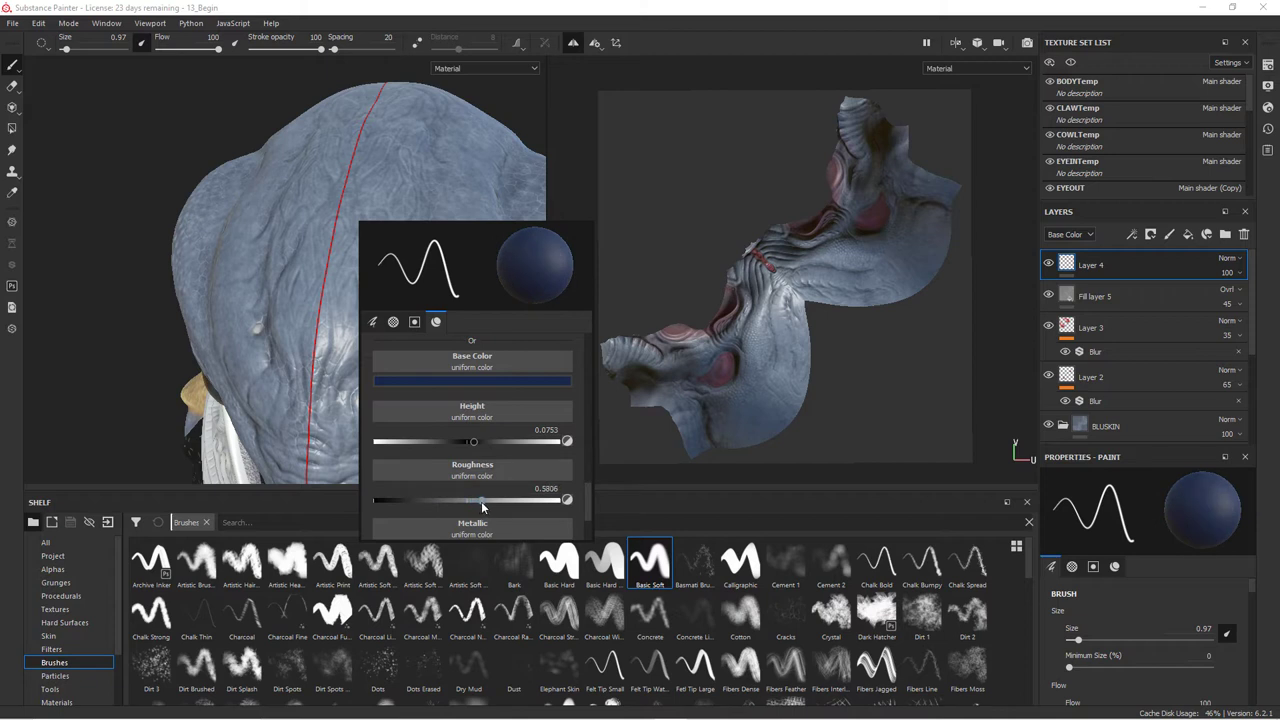
# - Try a soft navy stroke along the centre line on top of the head and undo it
pyautogui.moveTo(423, 334)
pyautogui.keyDown('alt'); pyautogui.mouseDown()
pyautogui.moveTo(422, 262)
pyautogui.moveTo(300, 329)
pyautogui.mouseUp(); pyautogui.keyUp('alt')
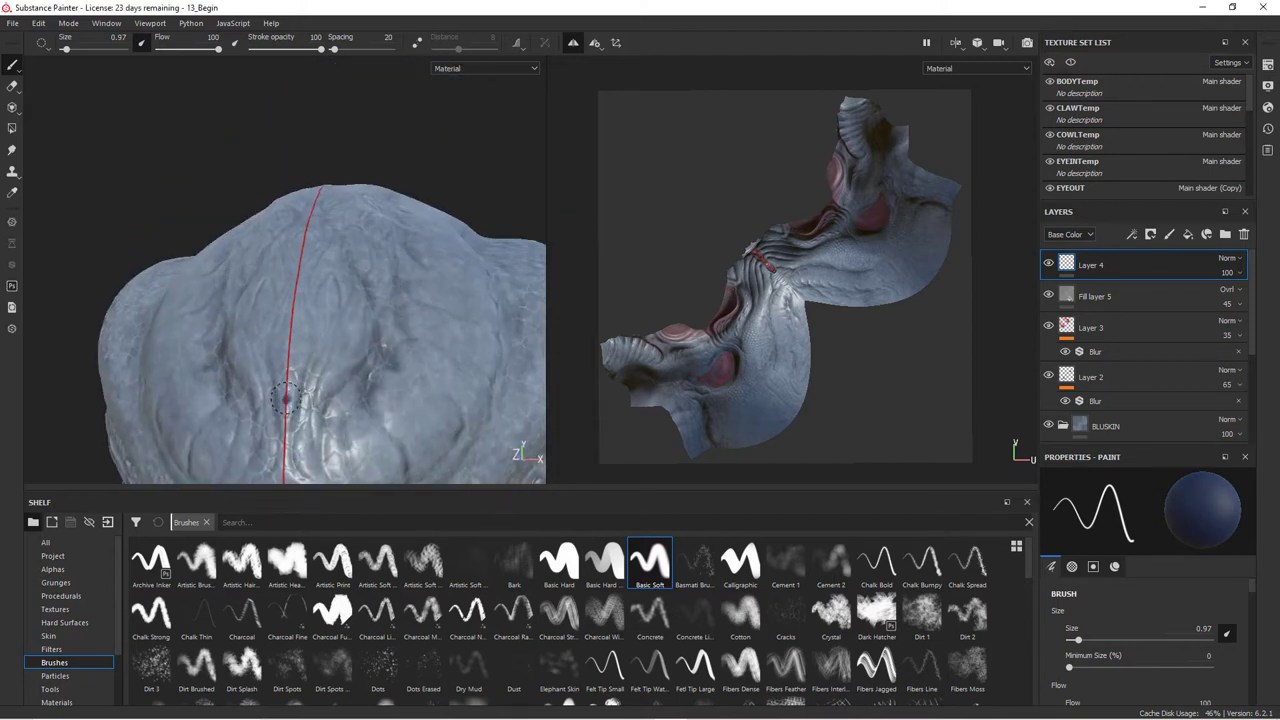
pyautogui.moveTo(291, 372); pyautogui.dragTo(292, 308)
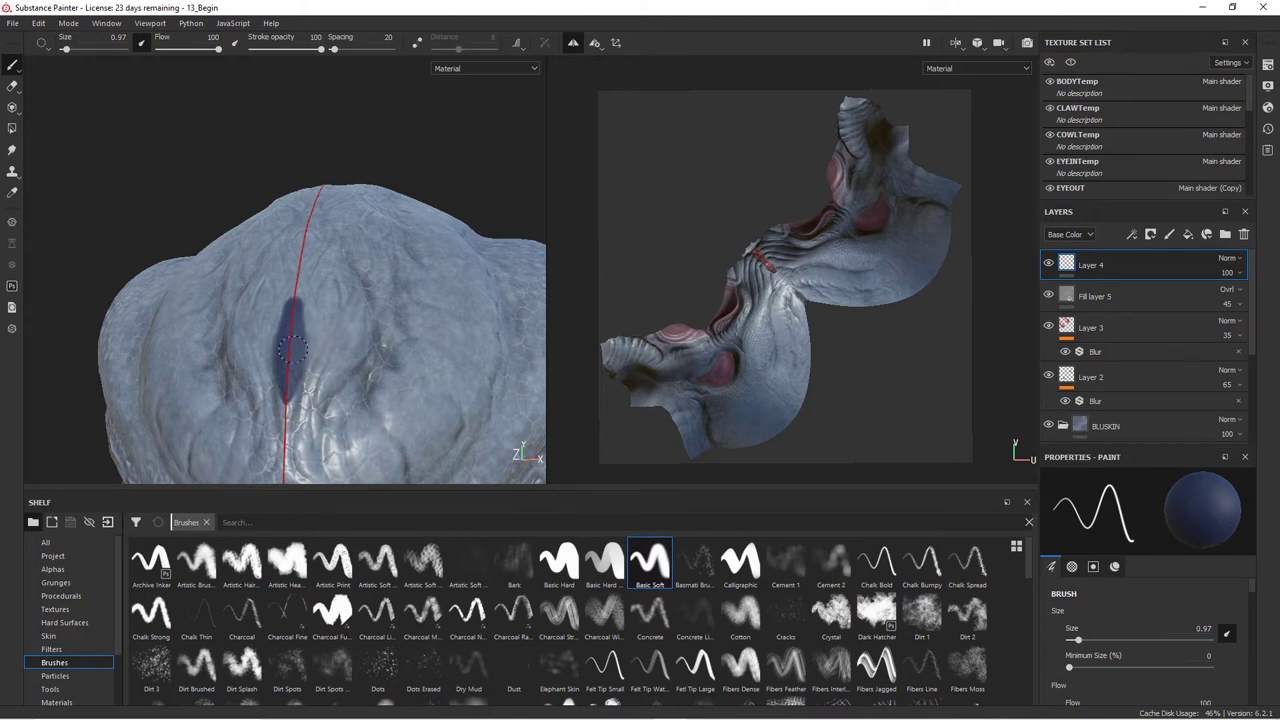
pyautogui.keyDown('alt'); pyautogui.moveTo(296, 362); pyautogui.dragTo(366, 326); pyautogui.keyUp('alt')
pyautogui.hotkey('ctrl', 'z')
# - Set the paint material's height to about 0.12 and the brush alpha's hardness to 0.84
pyautogui.rightClick(360, 363)
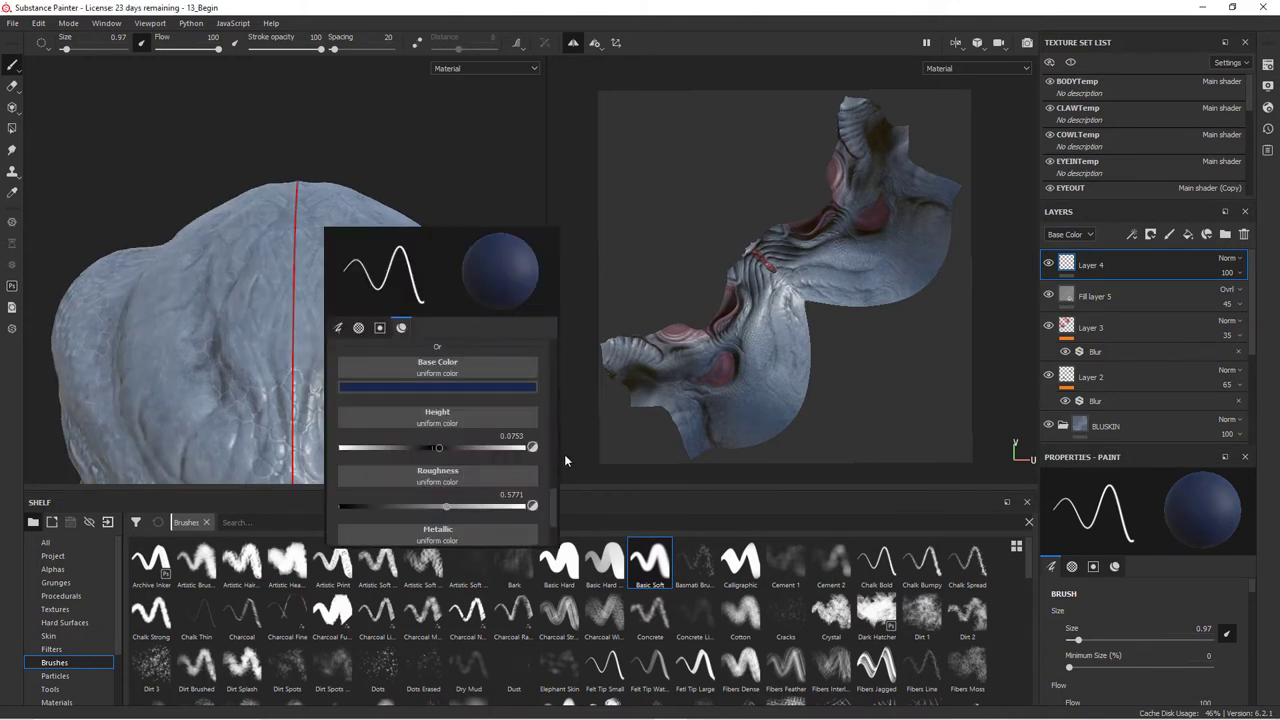
pyautogui.moveTo(435, 450); pyautogui.dragTo(439, 451)
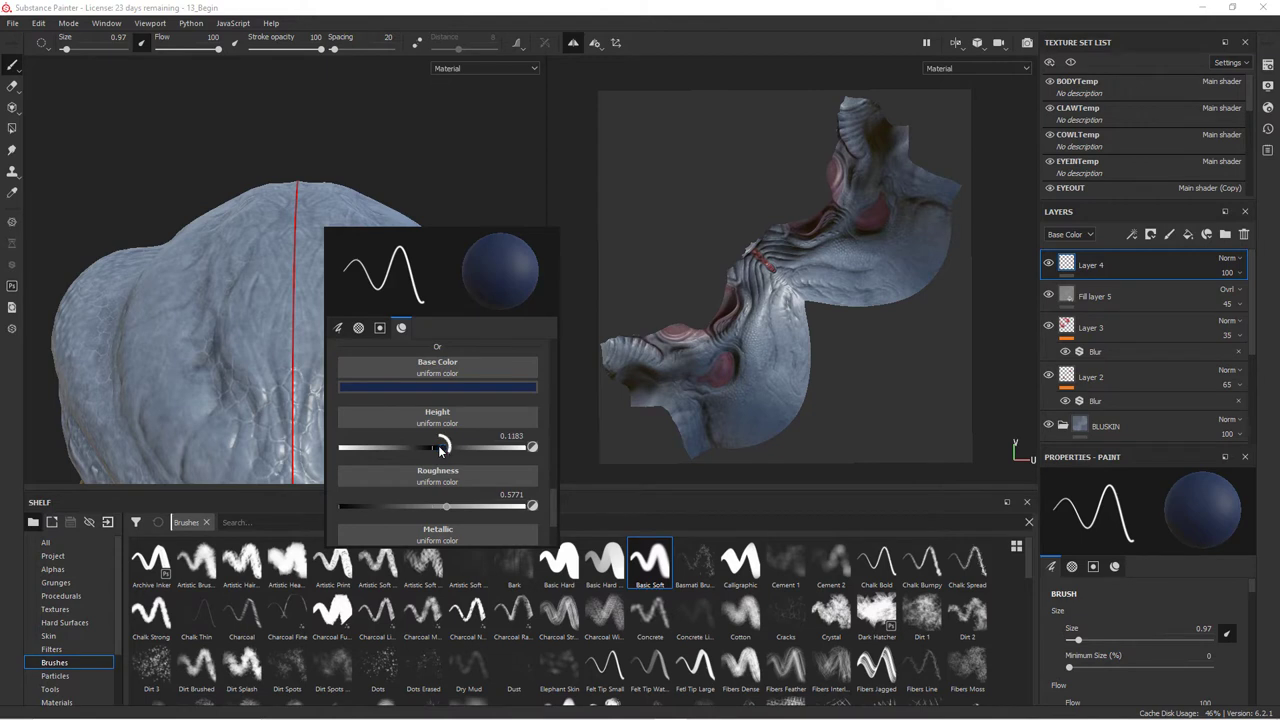
pyautogui.scroll(10, 558, 400)
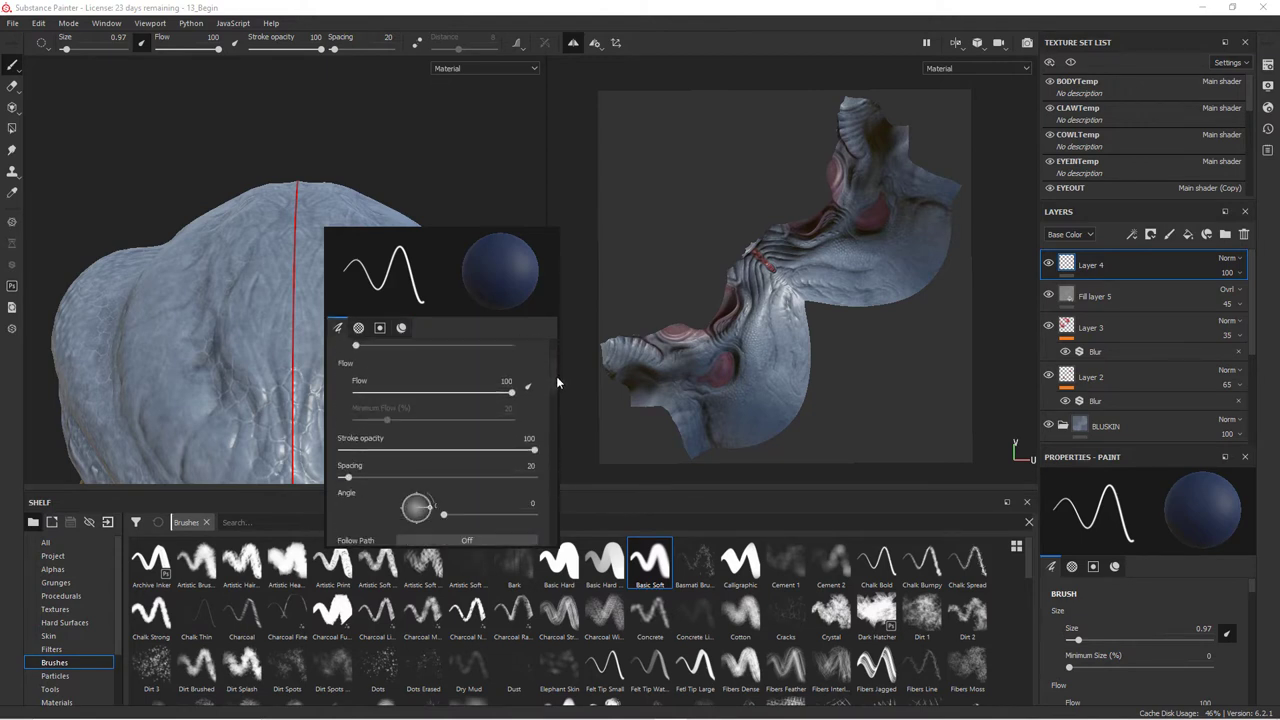
pyautogui.scroll(-10, 556, 376)
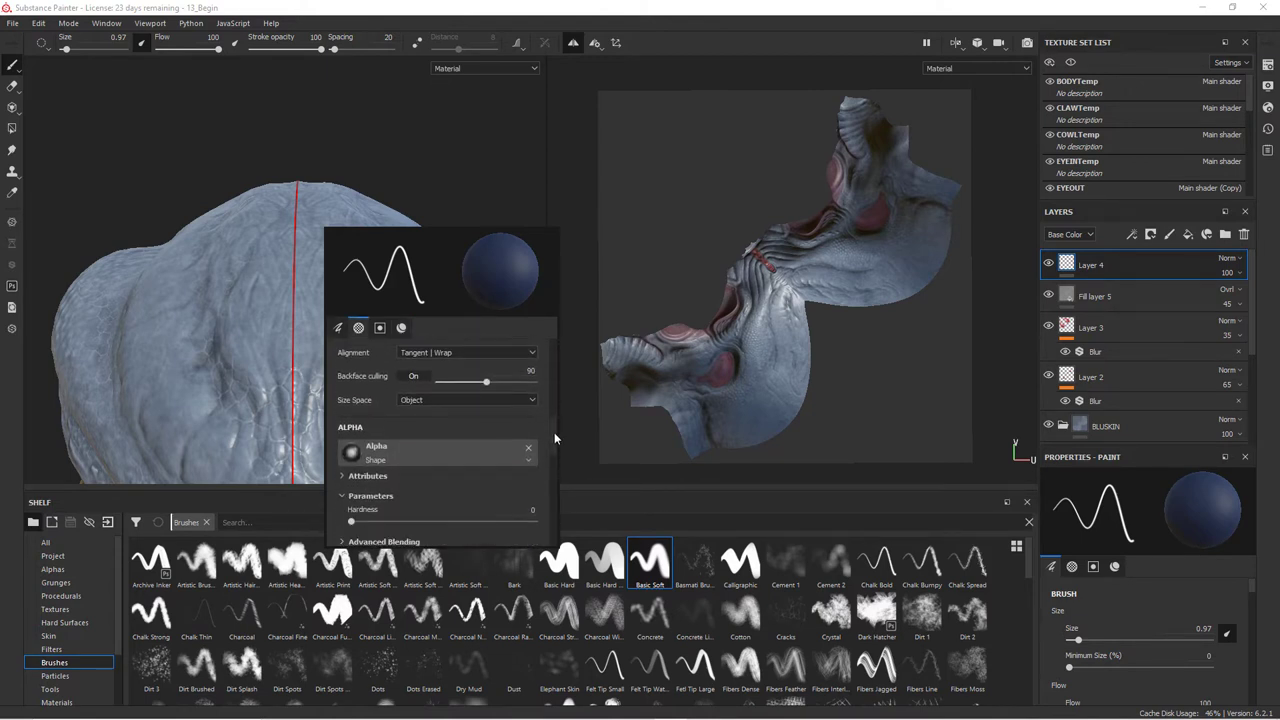
pyautogui.scroll(-1, 554, 438)
pyautogui.moveTo(351, 503); pyautogui.dragTo(480, 504)
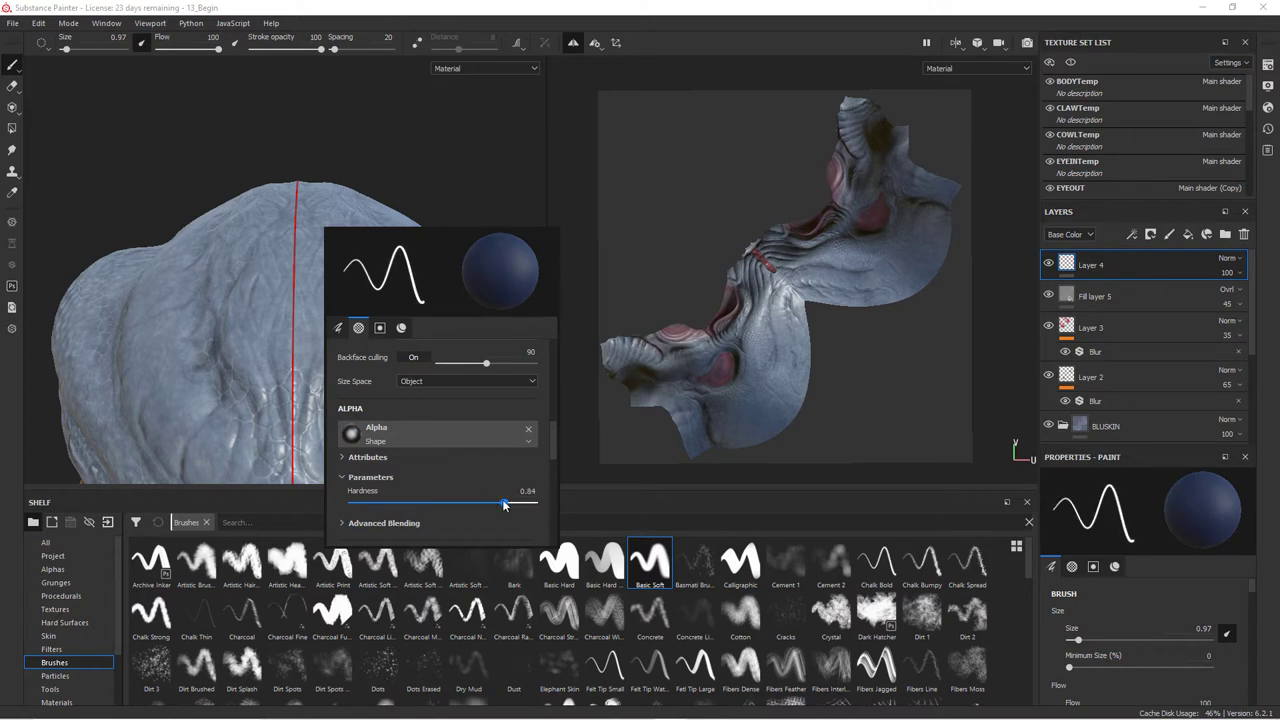
# - Try a harder-edged navy stroke on the crown's centre line, inspect it from above, and undo it
pyautogui.moveTo(290, 410); pyautogui.dragTo(297, 335)
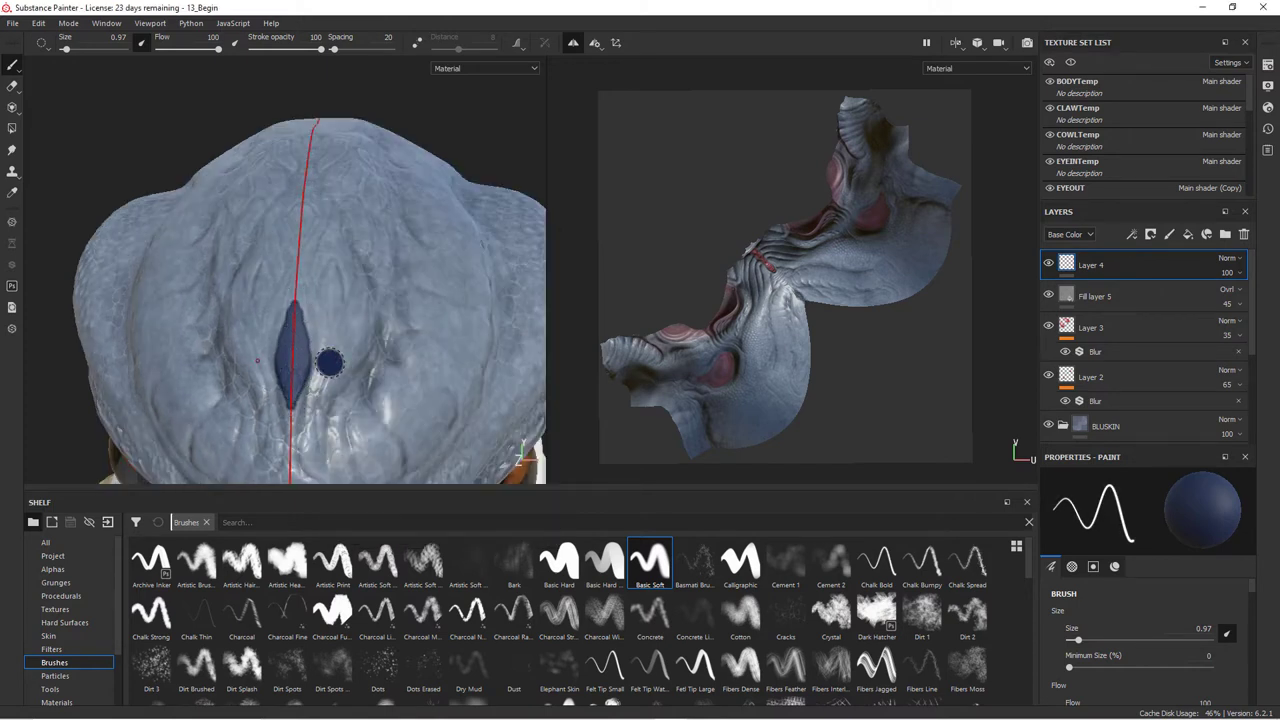
pyautogui.keyDown('alt'); pyautogui.moveTo(329, 363); pyautogui.dragTo(331, 337); pyautogui.keyUp('alt')
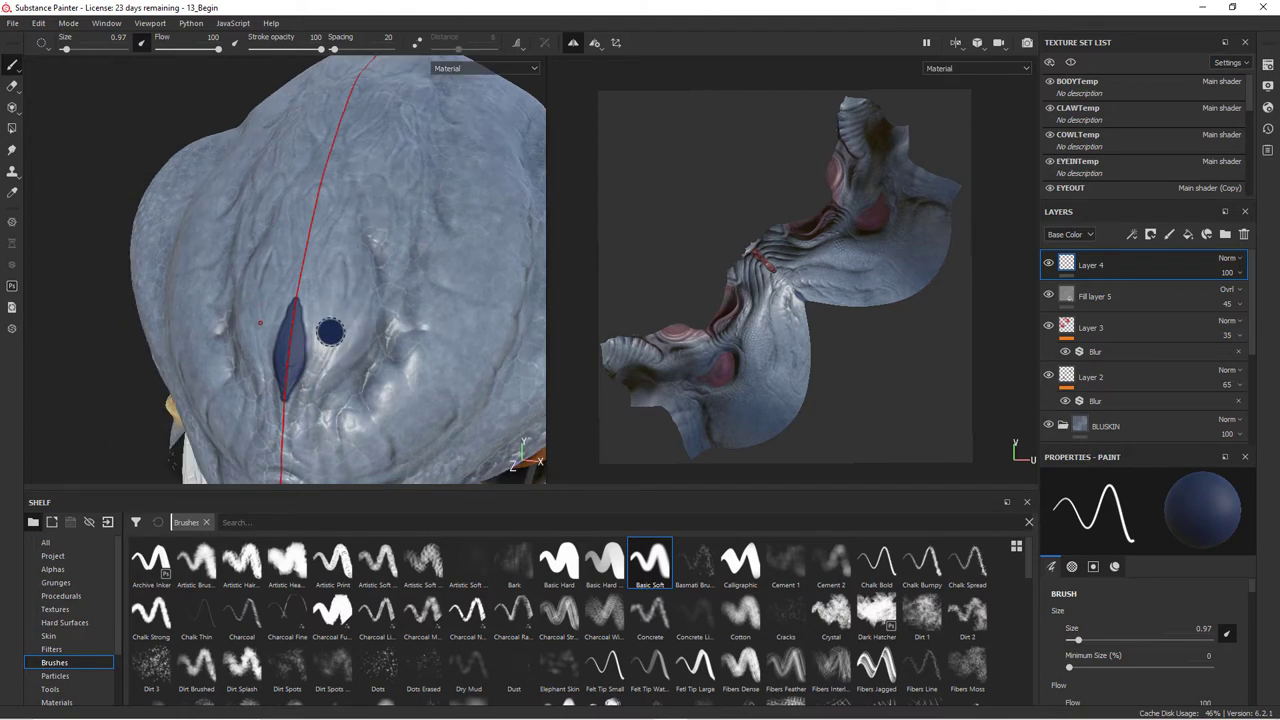
pyautogui.press('ctrl')
pyautogui.hotkey('ctrl', 'z')
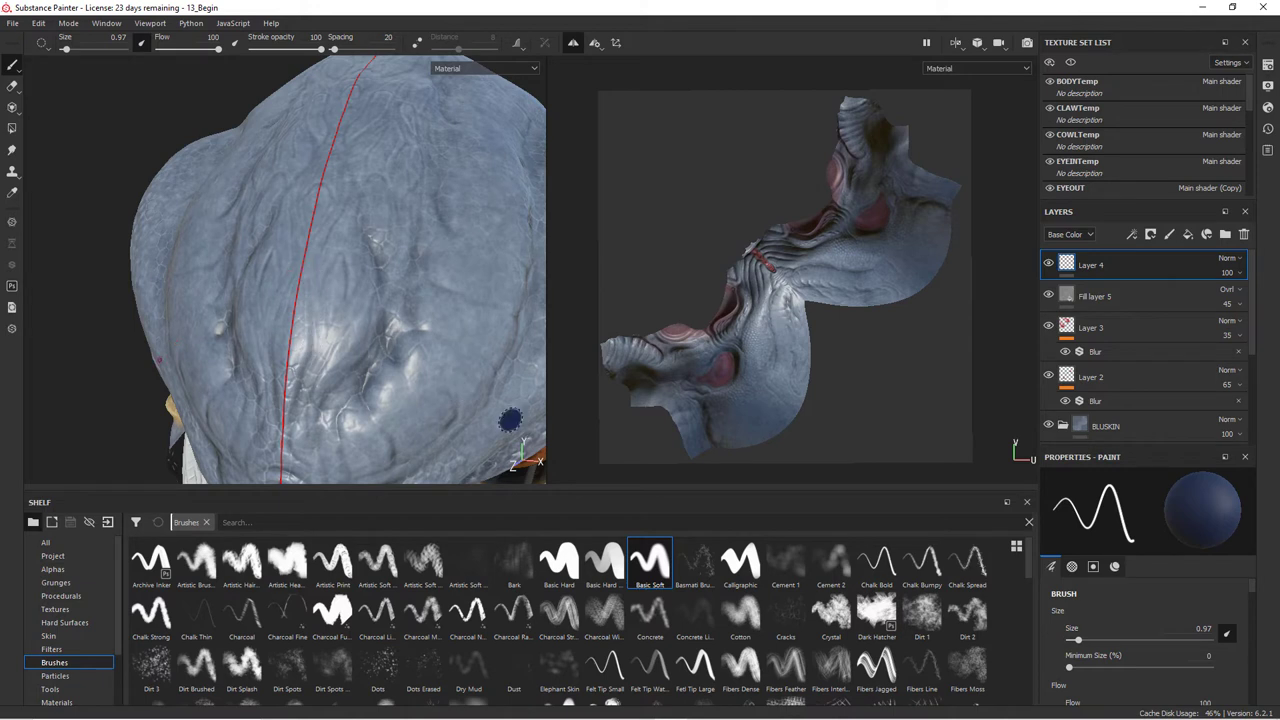
# - Switch to the Chalk Bumpy brush, test it on the crown, and set its size to 2.46
pyautogui.click(925, 569)
pyautogui.moveTo(328, 262); pyautogui.dragTo(295, 345)
pyautogui.rightClick(345, 339)
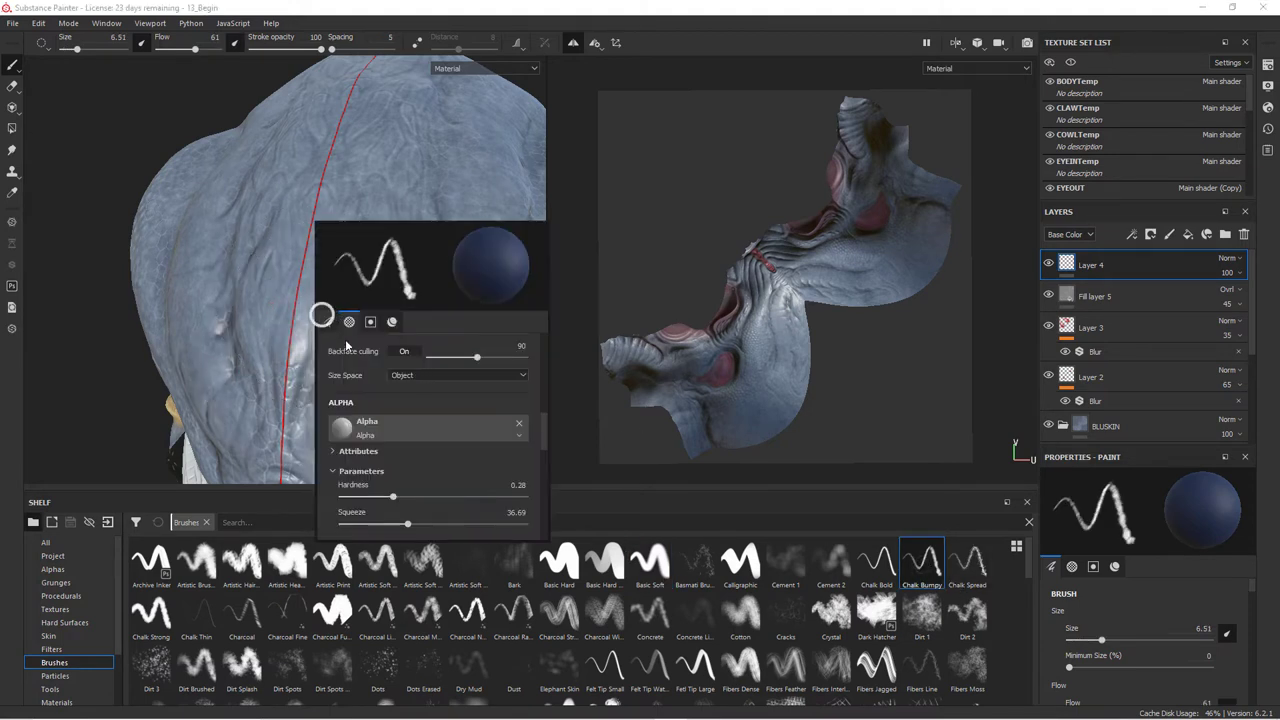
pyautogui.moveTo(534, 432); pyautogui.dragTo(542, 337)
pyautogui.moveTo(382, 398); pyautogui.dragTo(362, 398)
# - Paint a navy stripe on the crown's centre line and a mirrored pair of stripes beside it
pyautogui.moveTo(542, 350); pyautogui.dragTo(542, 438)
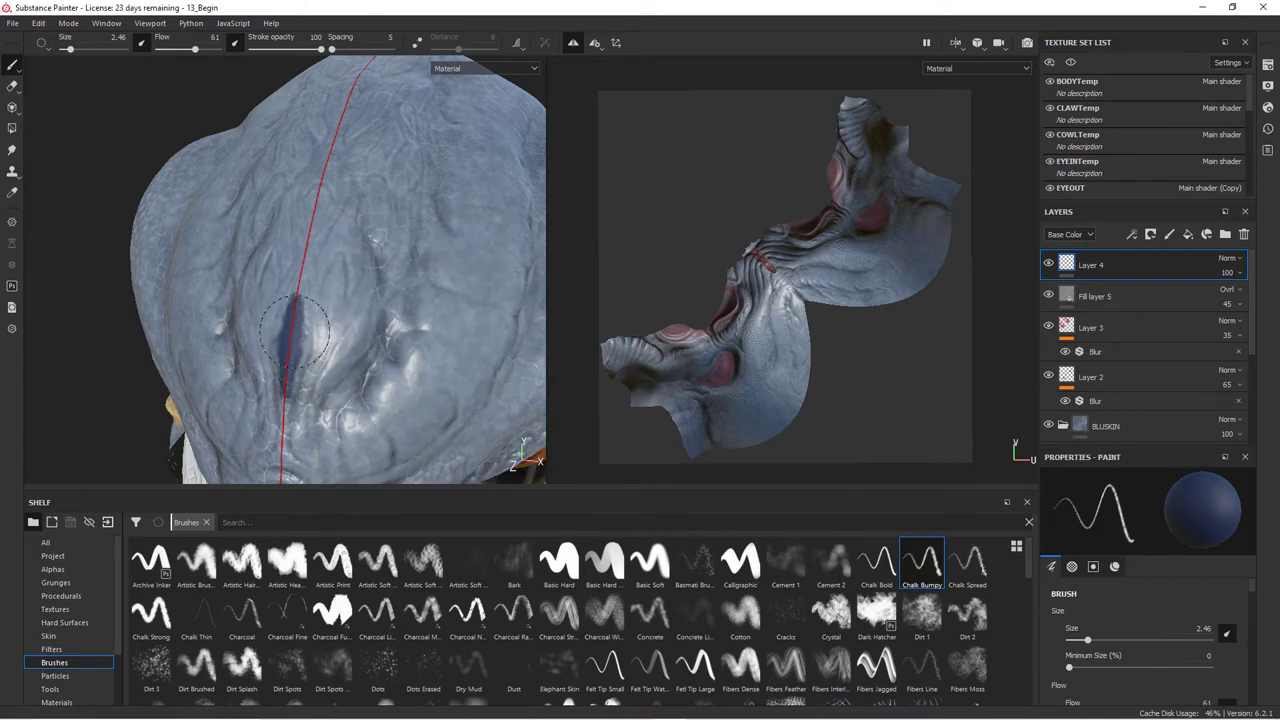
pyautogui.moveTo(378, 262)
pyautogui.keyDown('alt'); pyautogui.mouseDown()
pyautogui.moveTo(363, 320)
pyautogui.moveTo(333, 277)
pyautogui.moveTo(346, 215)
pyautogui.moveTo(335, 318)
pyautogui.mouseUp(); pyautogui.keyUp('alt')
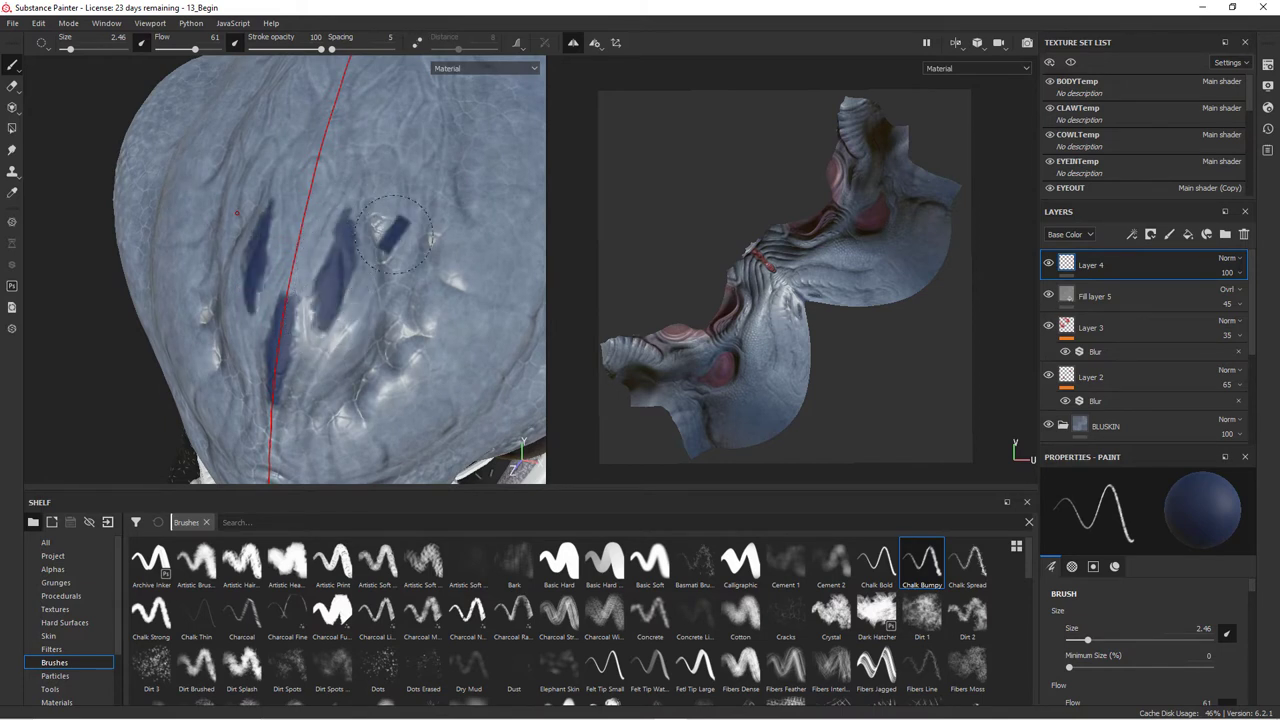
pyautogui.moveTo(394, 235)
pyautogui.keyDown('alt'); pyautogui.mouseDown()
pyautogui.moveTo(420, 257)
pyautogui.moveTo(400, 375)
pyautogui.mouseUp(); pyautogui.keyUp('alt')
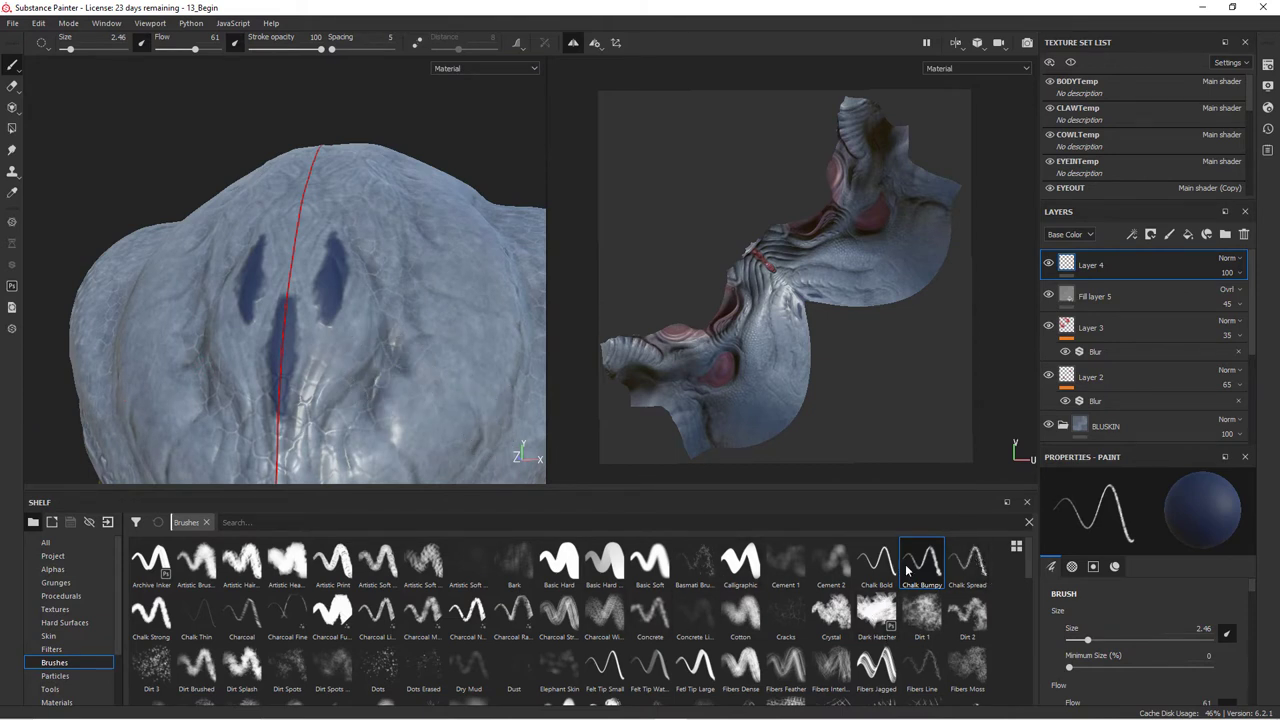
# - Switch to the Cement 2 brush and set its size to 1.14
pyautogui.click(836, 566)
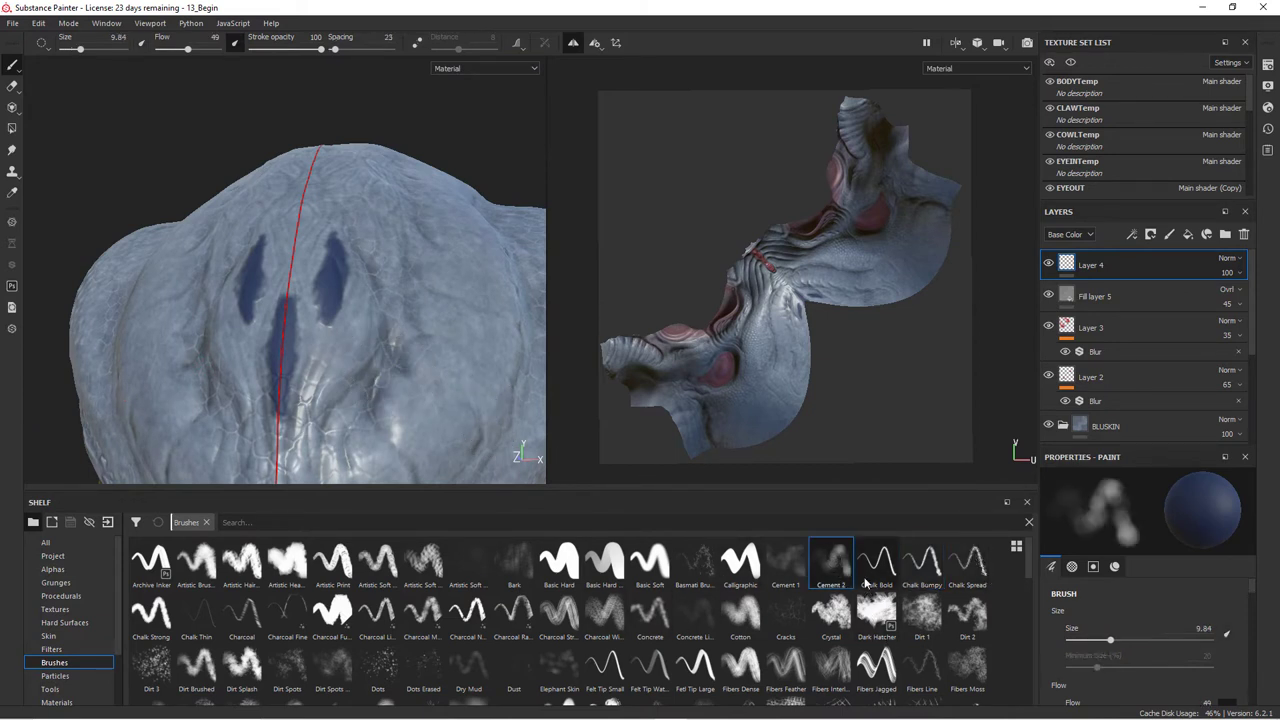
pyautogui.press('p')
pyautogui.moveTo(548, 418); pyautogui.dragTo(548, 322)
pyautogui.moveTo(399, 368)
pyautogui.mouseDown()
pyautogui.moveTo(373, 368)
pyautogui.moveTo(408, 386)
pyautogui.mouseUp()
pyautogui.press('p')
# - Paint a second navy marking farther up the centre line, flanked by another mirrored pair of stripes on the crown
pyautogui.keyDown('alt'); pyautogui.moveTo(320, 348); pyautogui.dragTo(305, 187); pyautogui.keyUp('alt')
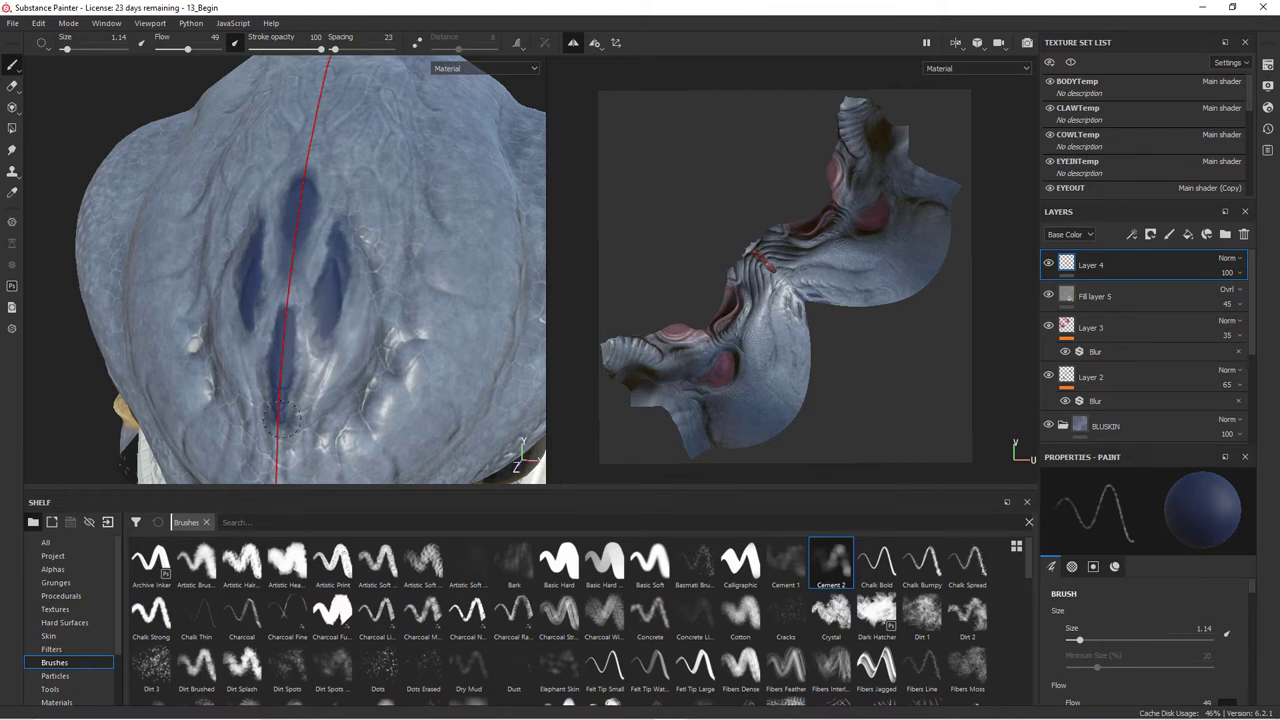
pyautogui.keyDown('alt'); pyautogui.moveTo(391, 258); pyautogui.dragTo(394, 369, button='middle'); pyautogui.keyUp('alt')
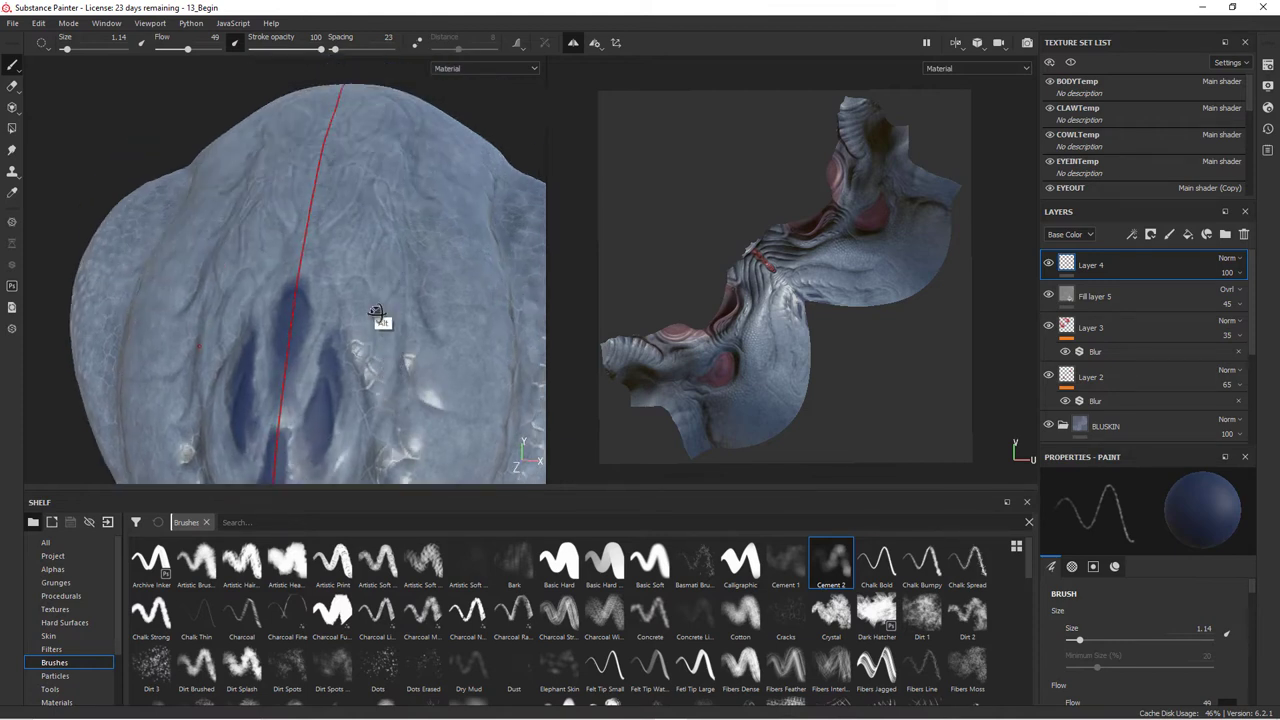
pyautogui.moveTo(381, 317)
pyautogui.keyDown('alt'); pyautogui.mouseDown()
pyautogui.moveTo(368, 358)
pyautogui.moveTo(362, 240)
pyautogui.moveTo(357, 283)
pyautogui.moveTo(378, 225)
pyautogui.moveTo(362, 338)
pyautogui.mouseUp(); pyautogui.keyUp('alt')
pyautogui.rightClick(363, 278)
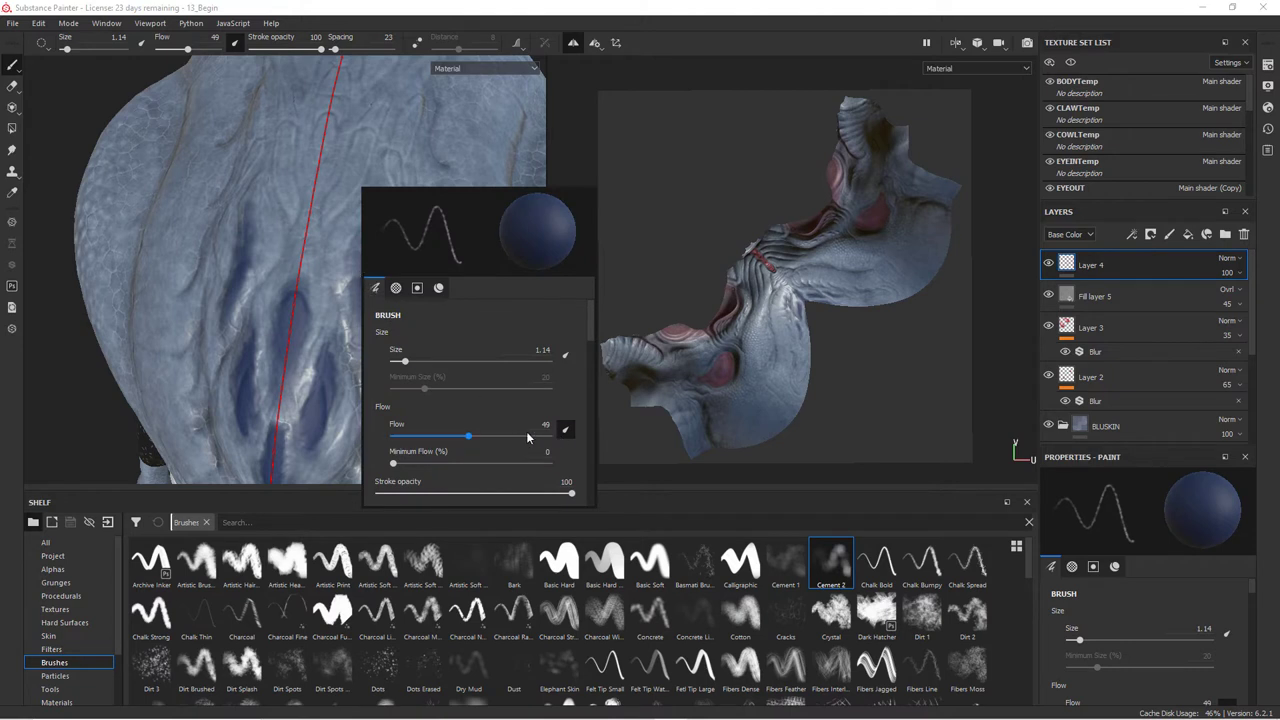
pyautogui.scroll(-5, 600, 401)
pyautogui.scroll(-8, 600, 412)
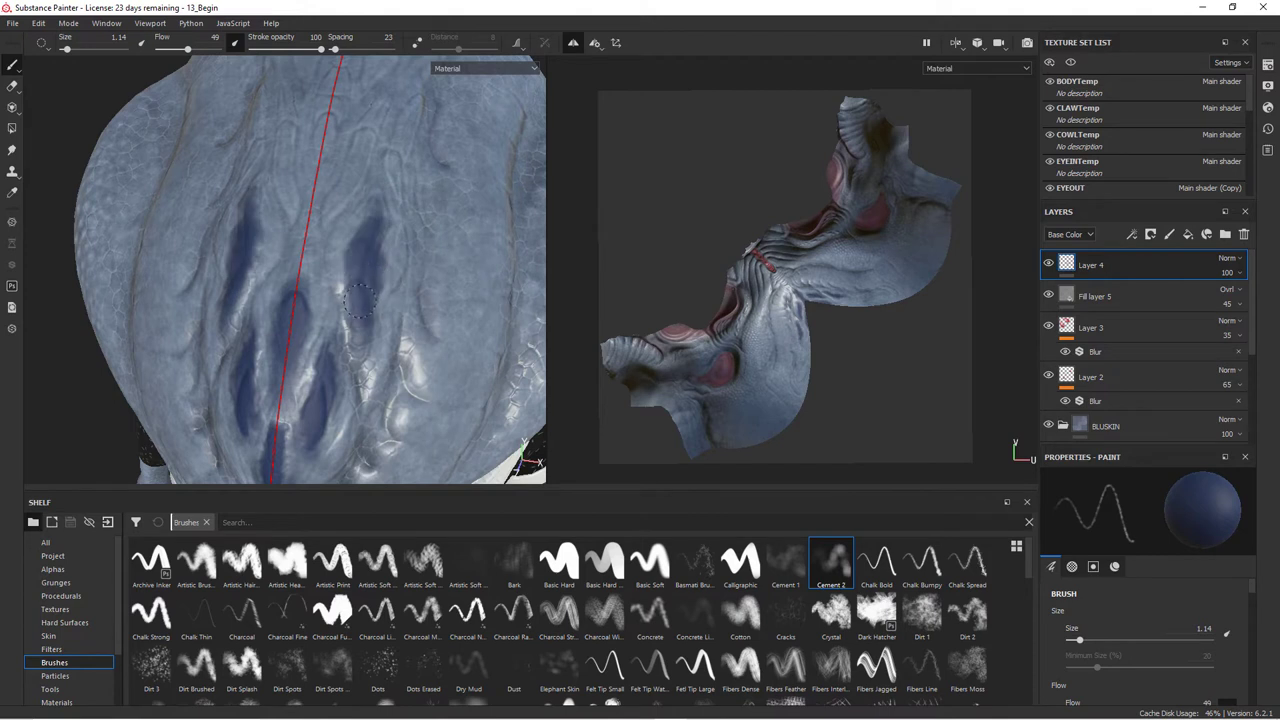
pyautogui.keyDown('alt'); pyautogui.moveTo(374, 337); pyautogui.dragTo(355, 235); pyautogui.keyUp('alt')
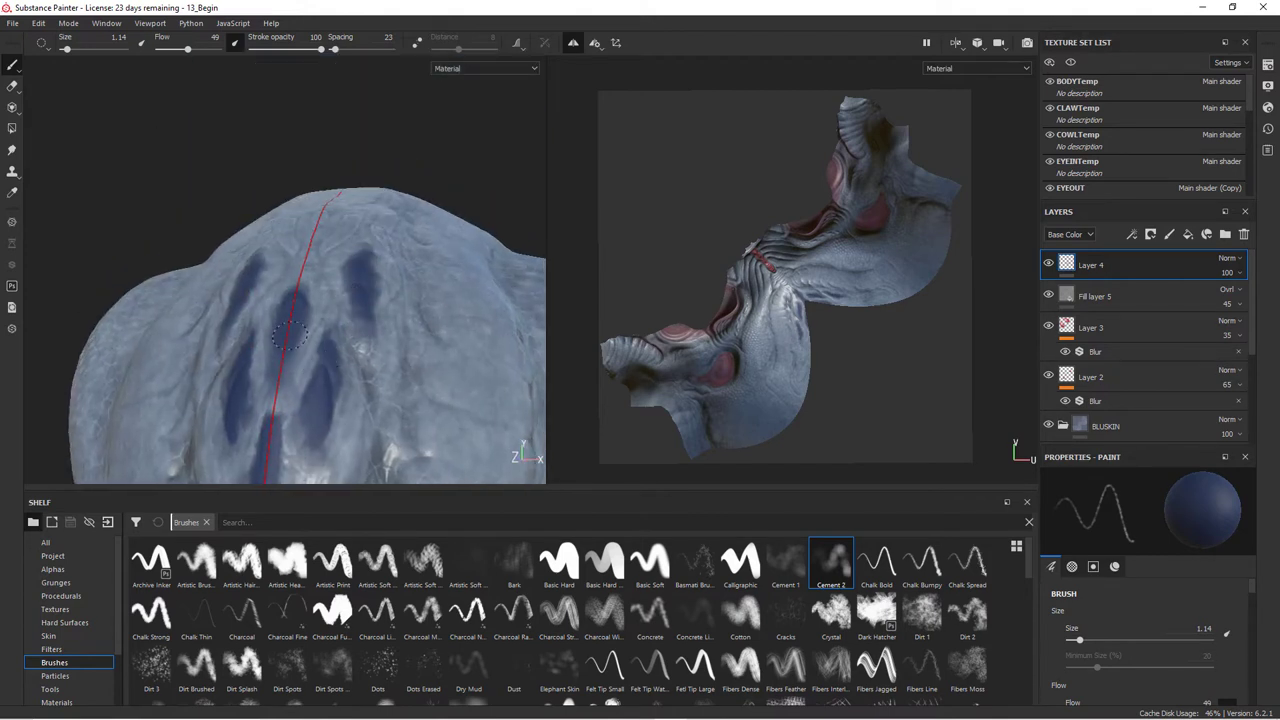
# - Darken the upper centre marking and paint another navy stripe on the centre line closer to the back of the head
pyautogui.moveTo(290, 336); pyautogui.dragTo(283, 390)
pyautogui.moveTo(340, 262)
pyautogui.keyDown('alt'); pyautogui.mouseDown()
pyautogui.moveTo(331, 351)
pyautogui.moveTo(302, 292)
pyautogui.moveTo(342, 283)
pyautogui.mouseUp(); pyautogui.keyUp('alt')
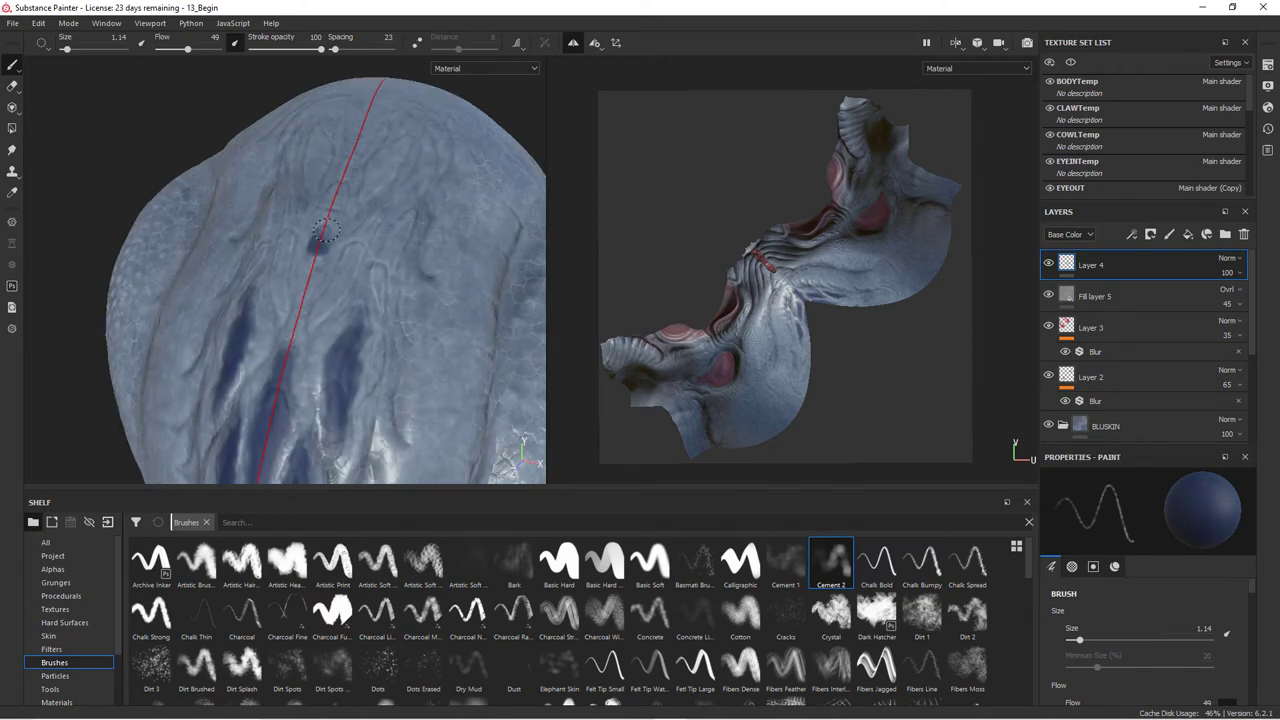
pyautogui.moveTo(336, 193); pyautogui.dragTo(316, 265)
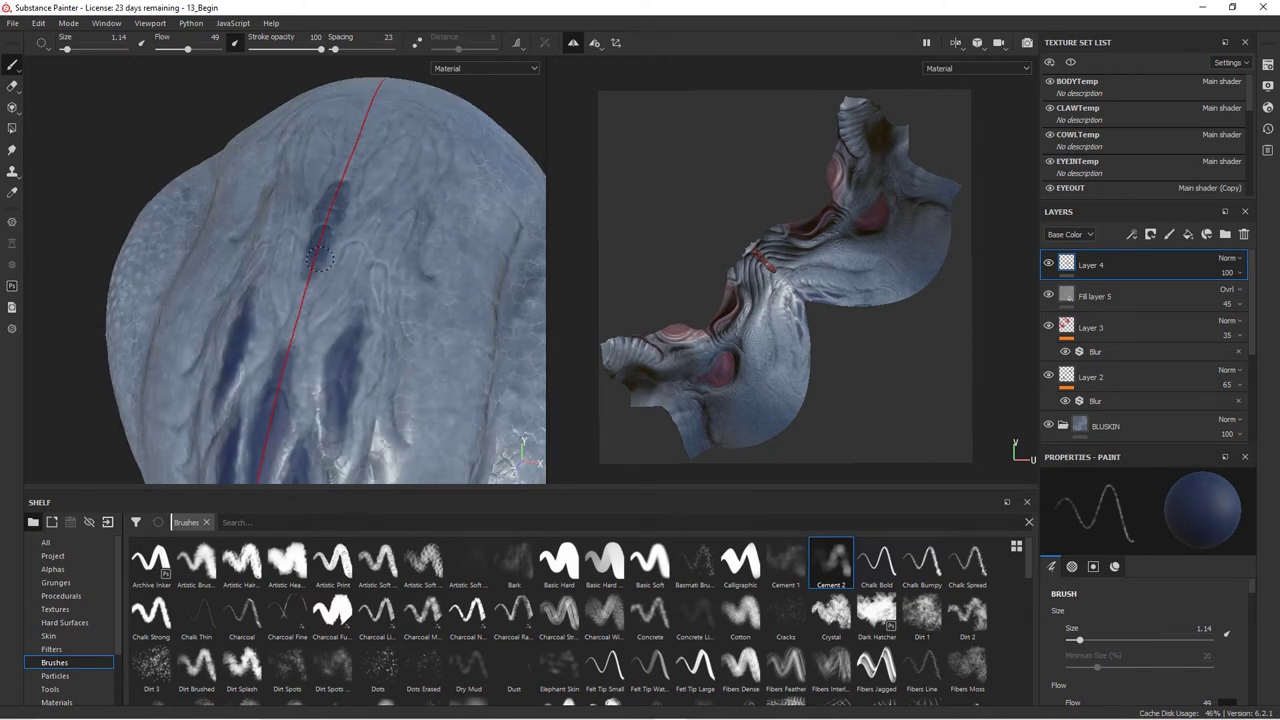
pyautogui.keyDown('alt'); pyautogui.moveTo(388, 284); pyautogui.dragTo(406, 262); pyautogui.keyUp('alt')
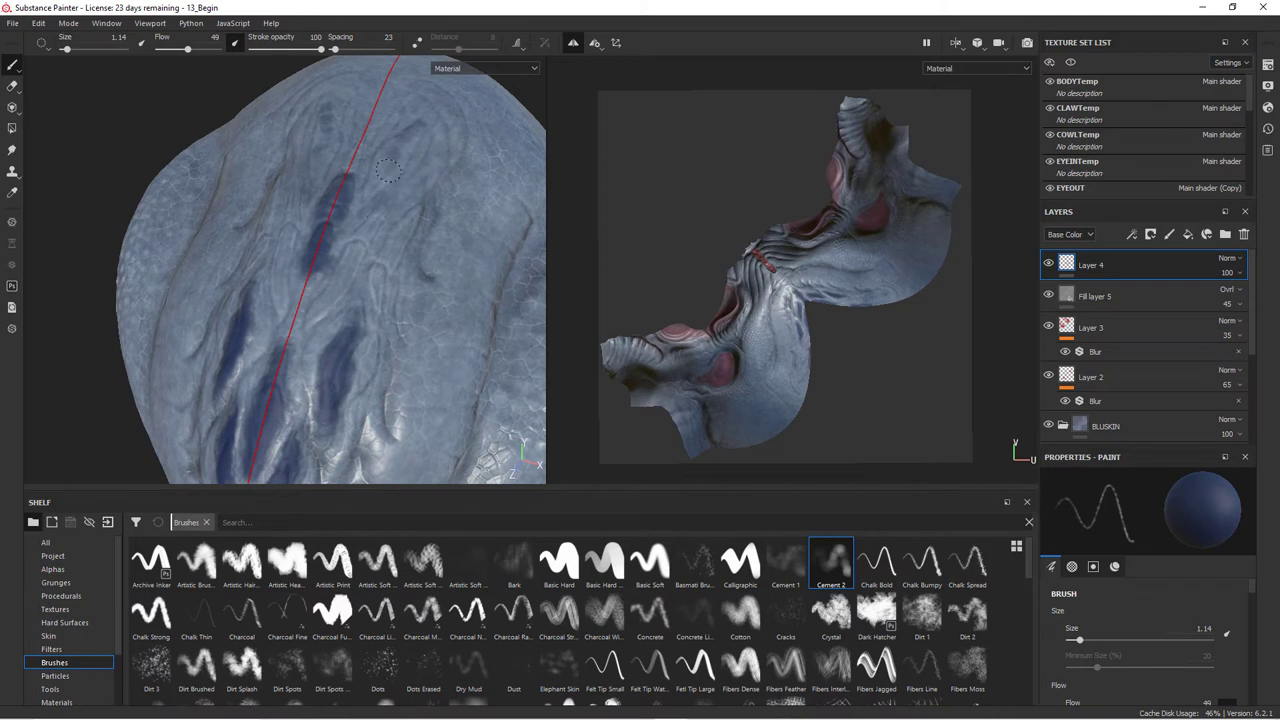
# - Paint mirrored spots near the back of the crown and extend navy stripes along the creases towards the brow
pyautogui.moveTo(388, 170)
pyautogui.mouseDown()
pyautogui.moveTo(410, 145)
pyautogui.moveTo(401, 175)
pyautogui.moveTo(430, 150)
pyautogui.moveTo(440, 120)
pyautogui.mouseUp()
pyautogui.moveTo(420, 170)
pyautogui.mouseDown()
pyautogui.moveTo(409, 184)
pyautogui.moveTo(425, 146)
pyautogui.moveTo(356, 226)
pyautogui.moveTo(387, 218)
pyautogui.moveTo(409, 230)
pyautogui.moveTo(400, 288)
pyautogui.moveTo(423, 265)
pyautogui.moveTo(341, 333)
pyautogui.mouseUp()
pyautogui.moveTo(341, 333)
pyautogui.mouseDown()
pyautogui.moveTo(382, 235)
pyautogui.moveTo(325, 382)
pyautogui.mouseUp()
pyautogui.keyDown('alt'); pyautogui.moveTo(379, 318); pyautogui.dragTo(408, 223); pyautogui.keyUp('alt')
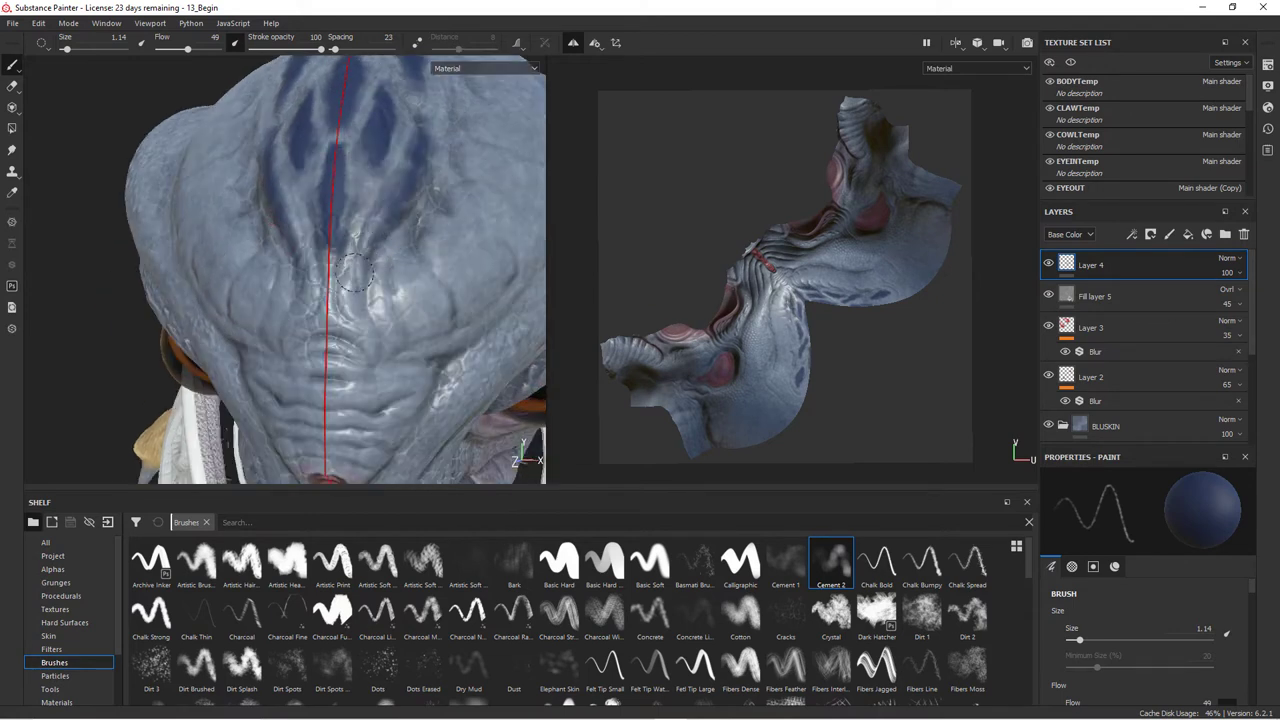
# - Add thin outer stripes on both sides of the crown and fill in the larger navy markings between them
pyautogui.moveTo(396, 336)
pyautogui.keyDown('alt'); pyautogui.mouseDown()
pyautogui.moveTo(340, 222)
pyautogui.moveTo(360, 381)
pyautogui.moveTo(361, 289)
pyautogui.mouseUp(); pyautogui.keyUp('alt')
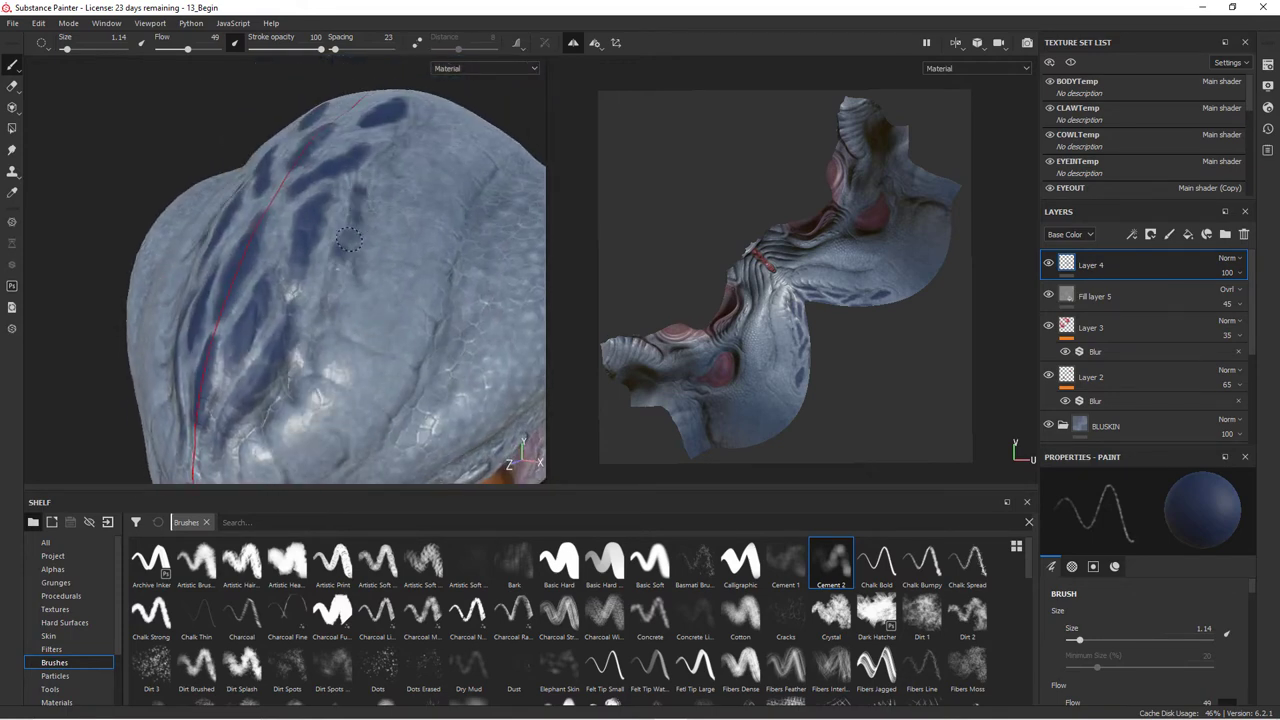
pyautogui.keyDown('alt'); pyautogui.moveTo(348, 204); pyautogui.dragTo(371, 198); pyautogui.keyUp('alt')
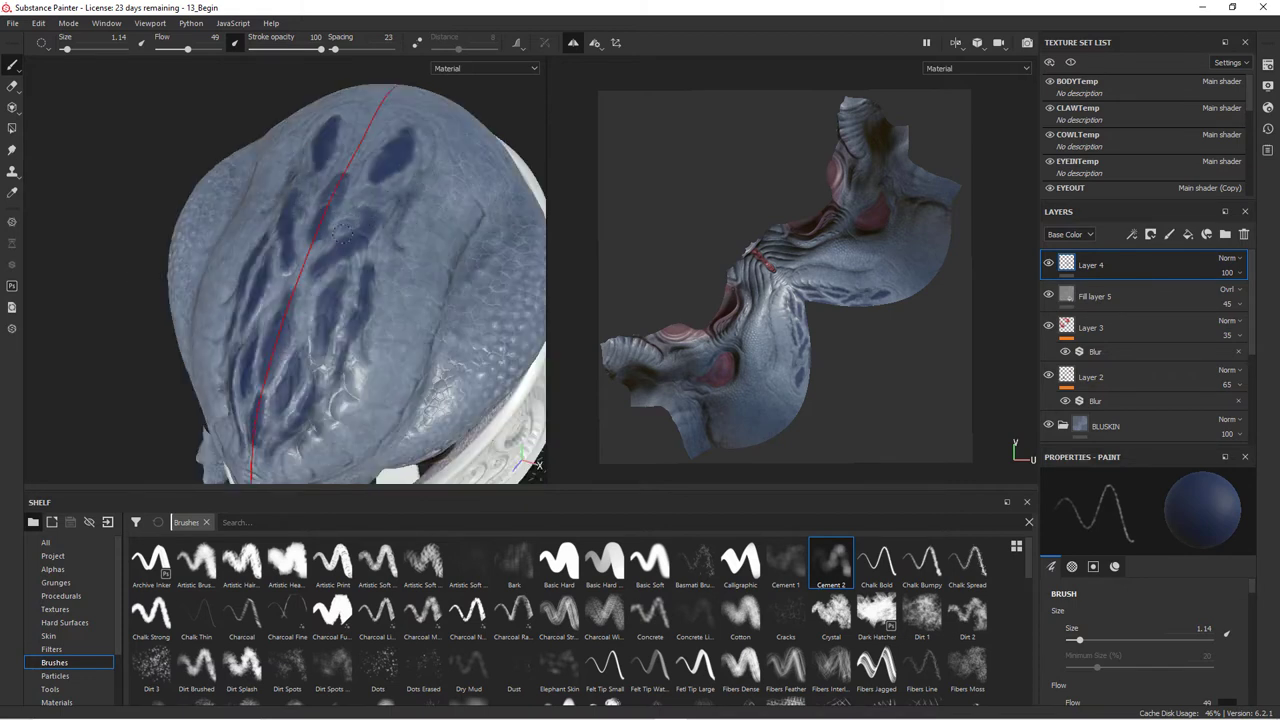
pyautogui.keyDown('alt'); pyautogui.moveTo(343, 232); pyautogui.dragTo(459, 246); pyautogui.keyUp('alt')
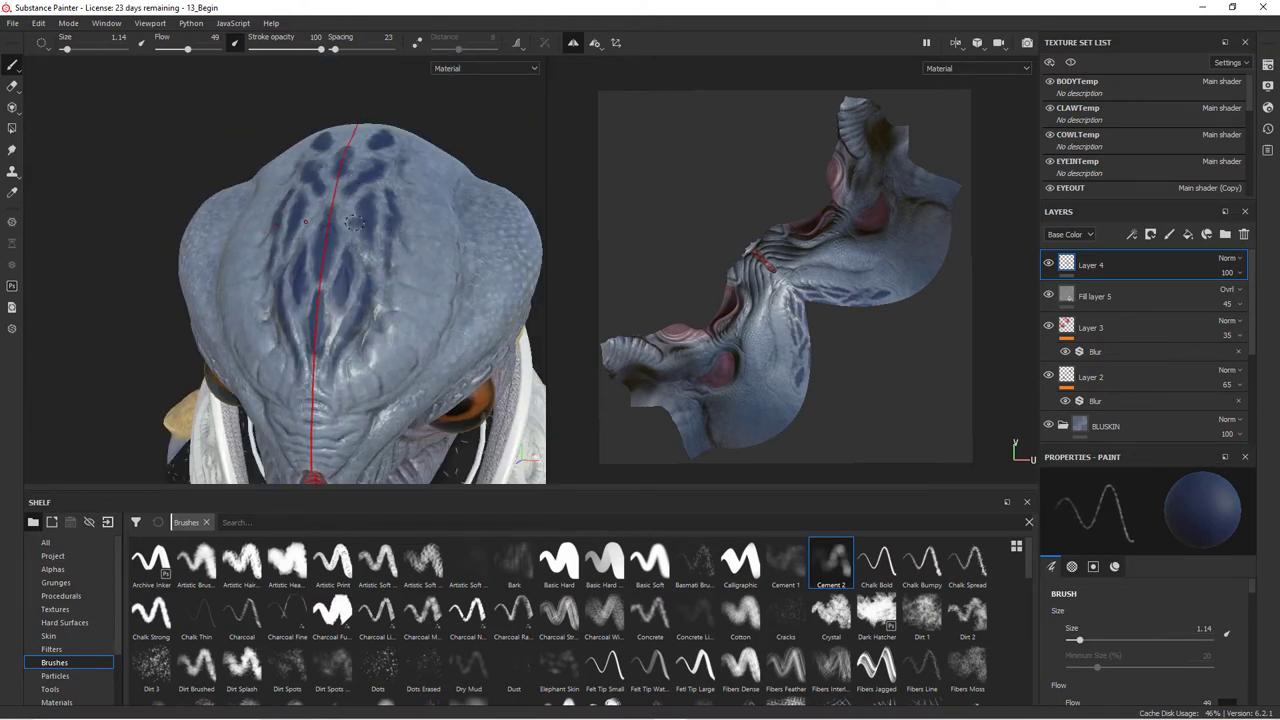
pyautogui.keyDown('alt'); pyautogui.moveTo(353, 223); pyautogui.dragTo(353, 303); pyautogui.keyUp('alt')
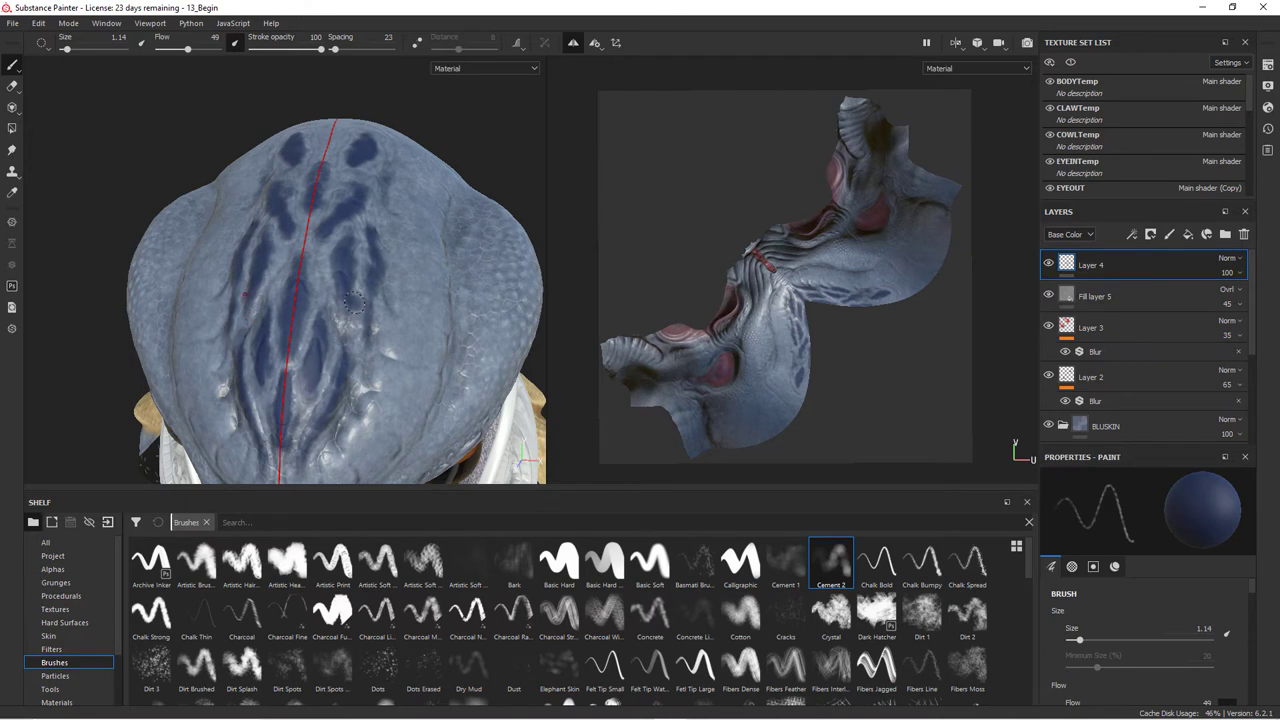
pyautogui.scroll(1, 354, 302)
pyautogui.moveTo(333, 233)
pyautogui.mouseDown()
pyautogui.moveTo(328, 281)
pyautogui.moveTo(409, 329)
pyautogui.mouseUp()
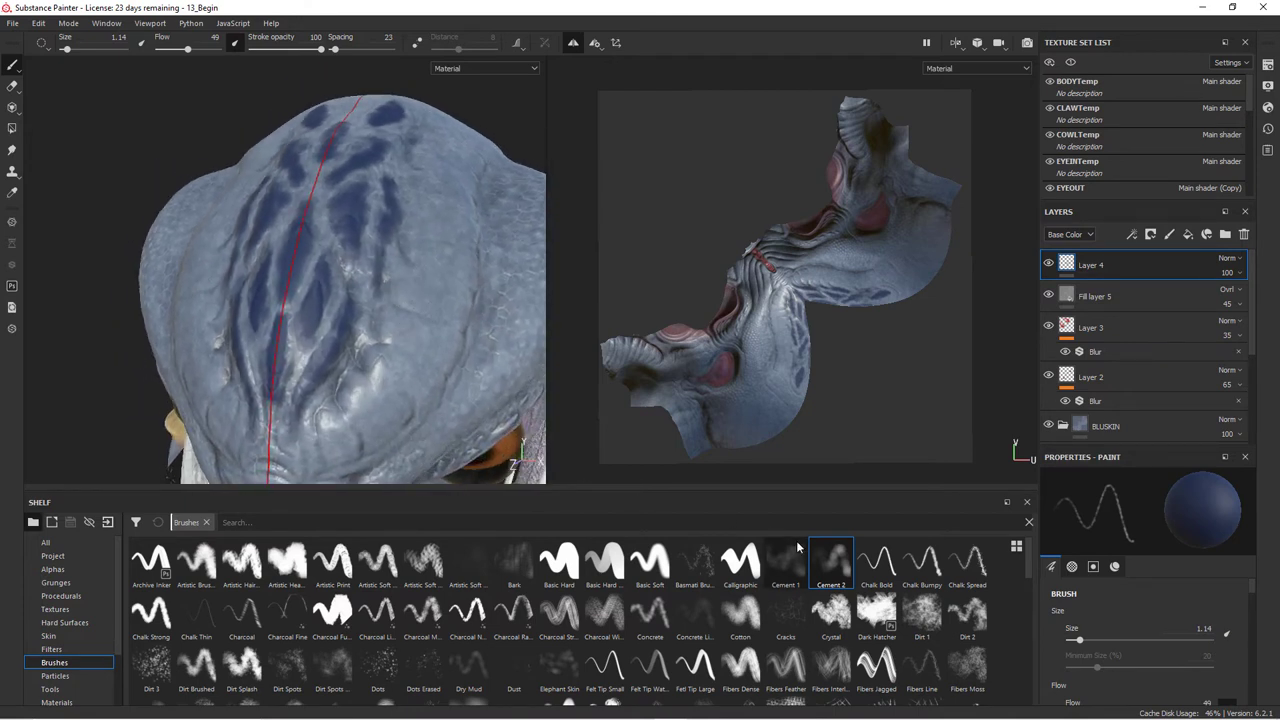
# - Choose the Dots brush and set its size to 3.78 for speckling the crown
pyautogui.click(389, 672)
pyautogui.rightClick(329, 257)
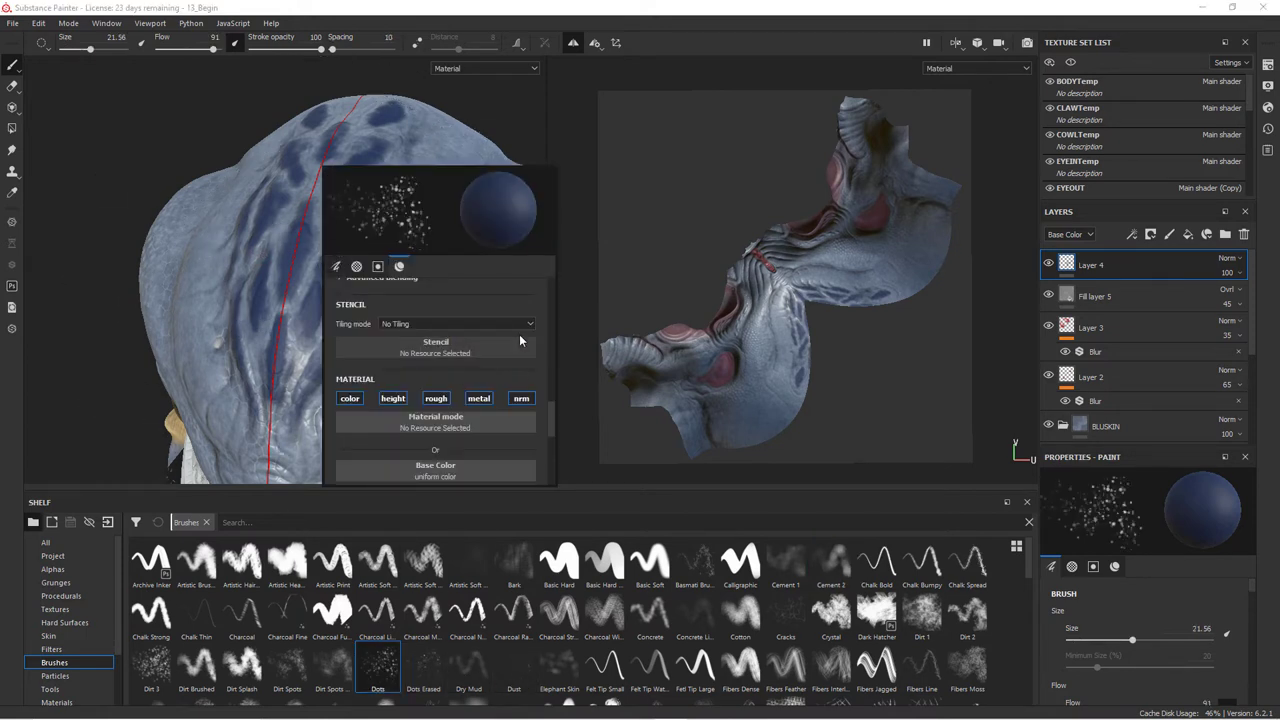
pyautogui.moveTo(552, 407); pyautogui.dragTo(553, 296)
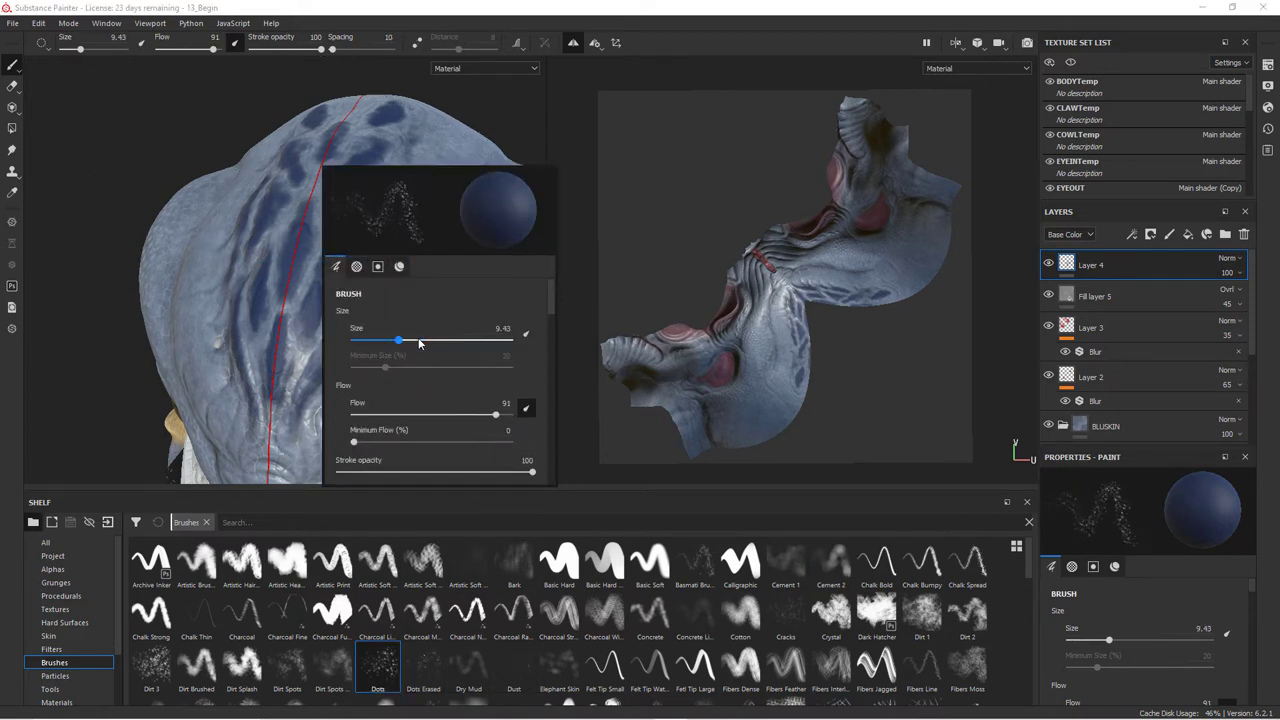
pyautogui.moveTo(418, 341); pyautogui.dragTo(364, 341)
pyautogui.keyDown('alt'); pyautogui.moveTo(301, 259); pyautogui.dragTo(306, 391); pyautogui.keyUp('alt')
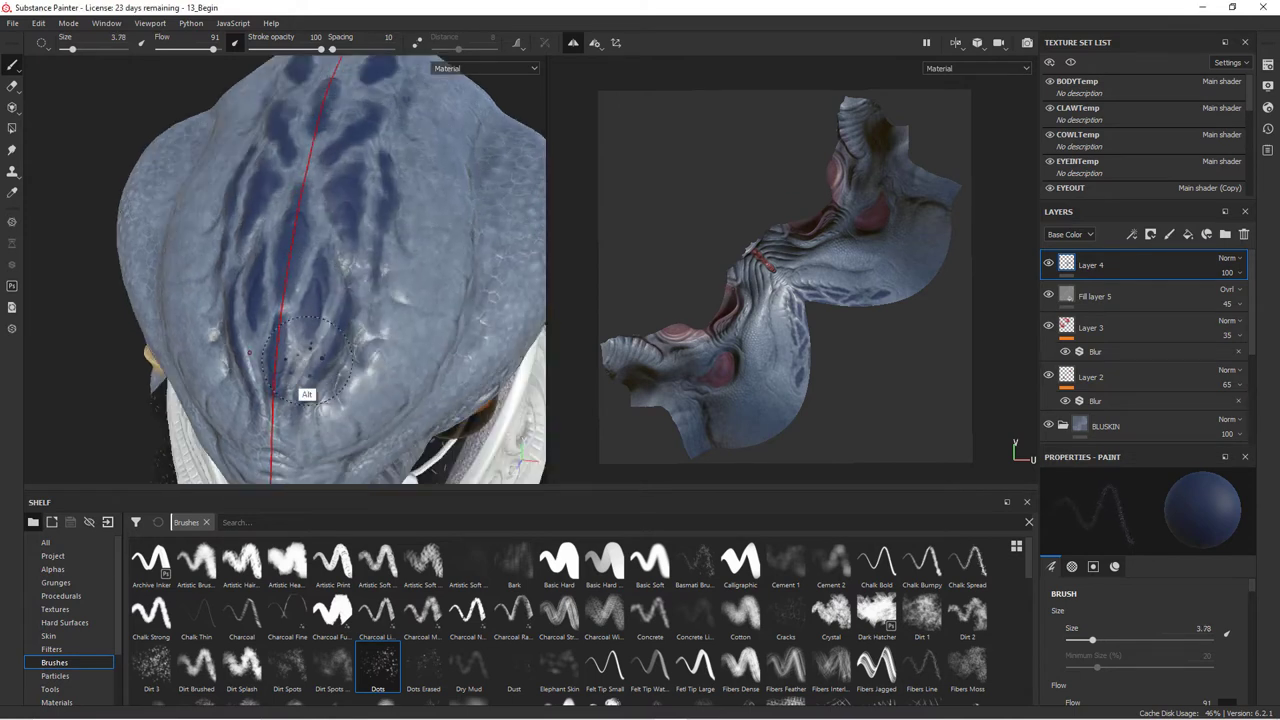
# - Turn off pen-pressure control for the Dots brush's flow and set the flow to 48
pyautogui.rightClick(347, 306)
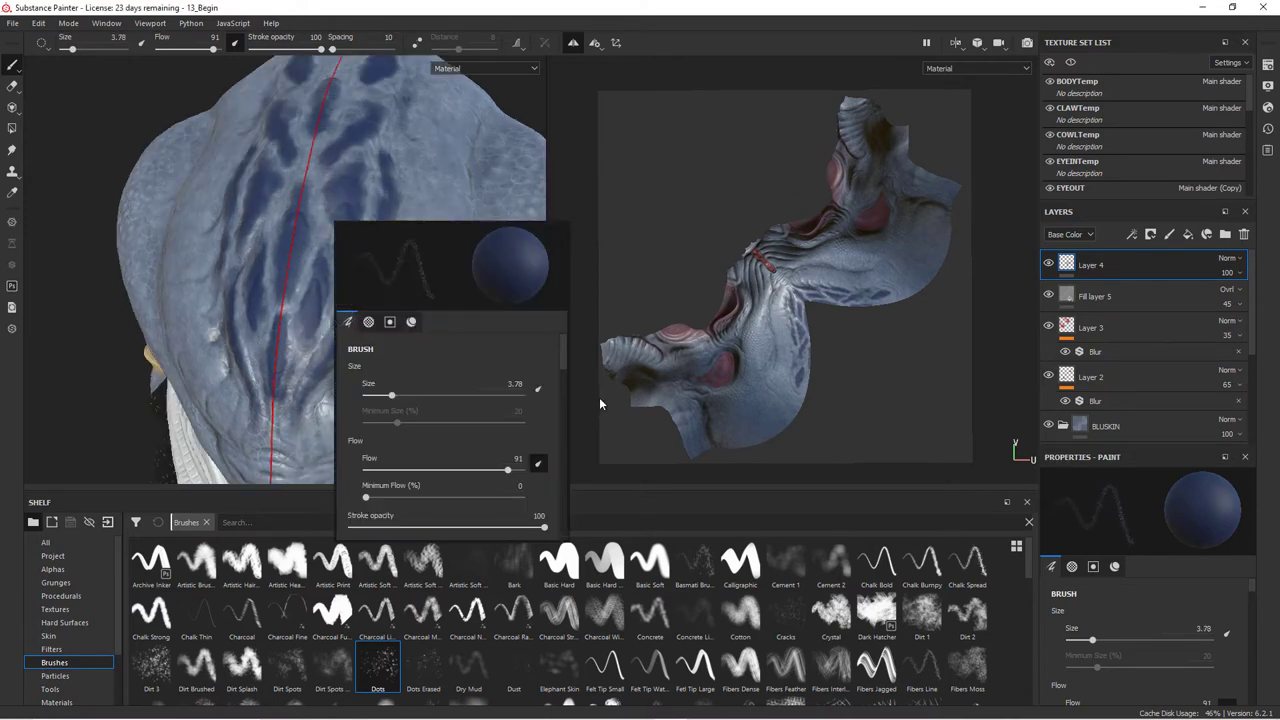
pyautogui.moveTo(564, 350)
pyautogui.mouseDown()
pyautogui.moveTo(565, 498)
pyautogui.moveTo(563, 327)
pyautogui.mouseUp()
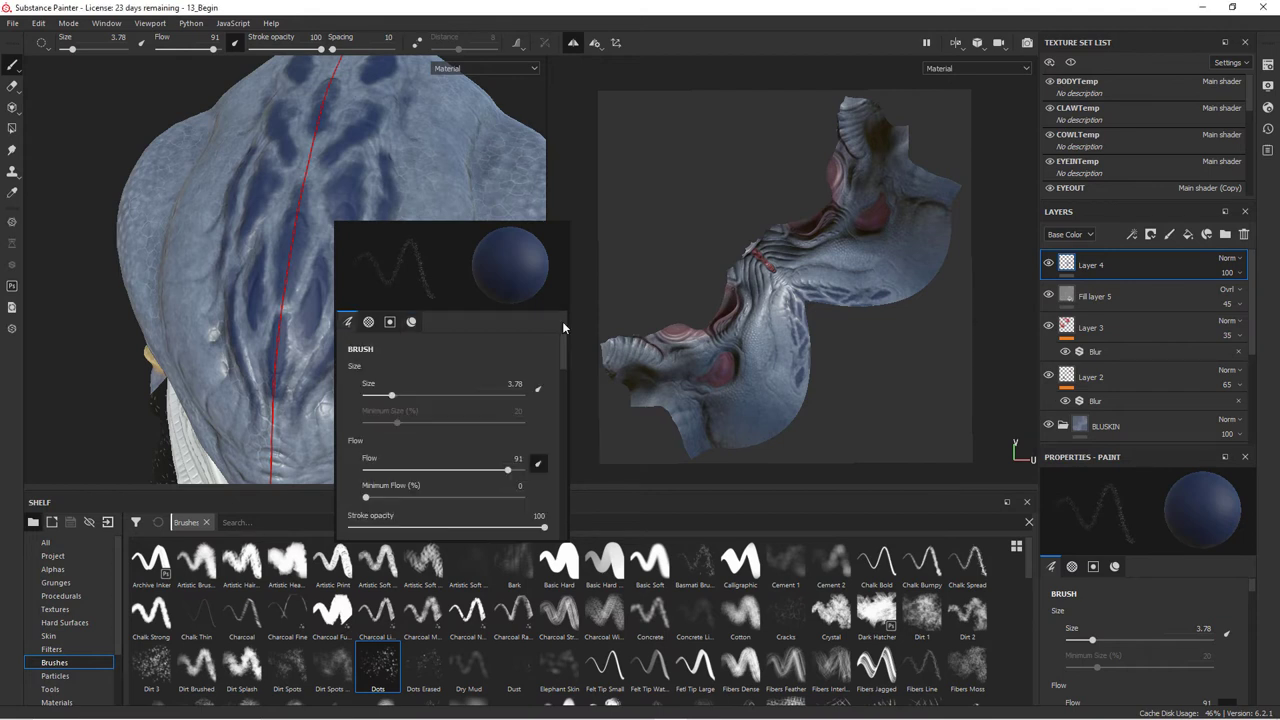
pyautogui.click(236, 45)
pyautogui.click(294, 247)
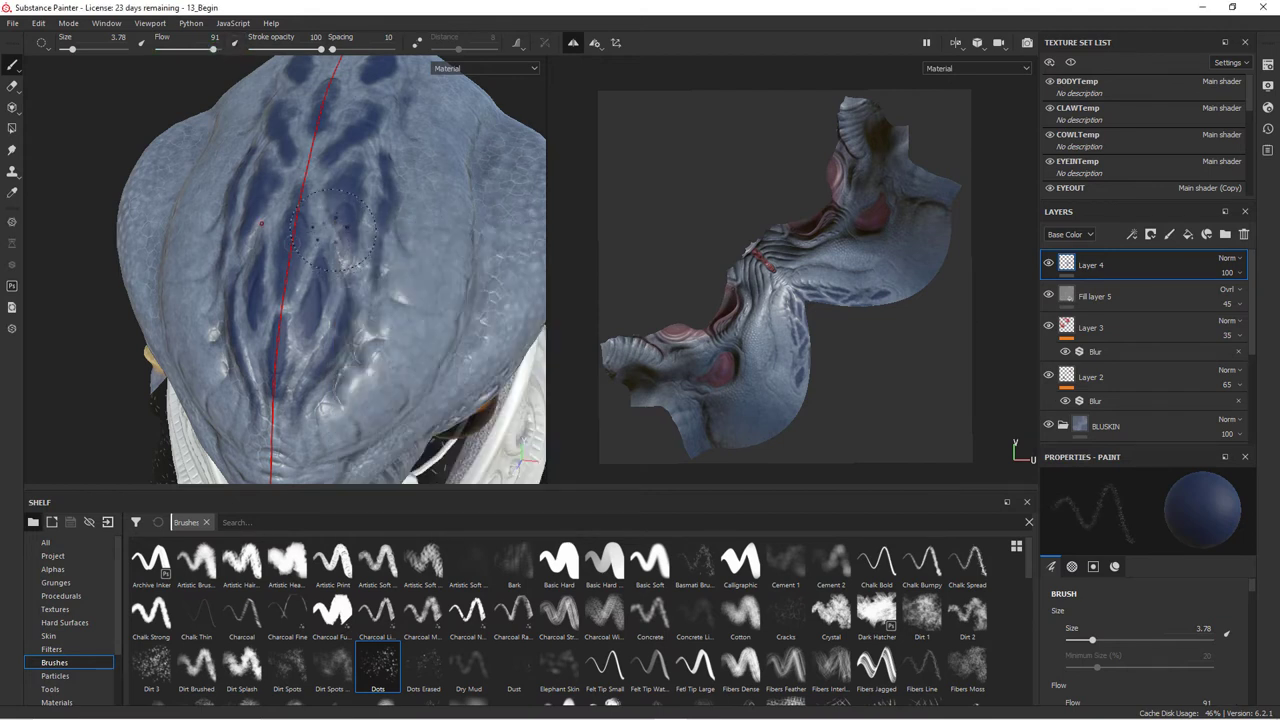
pyautogui.keyDown('alt'); pyautogui.moveTo(329, 228); pyautogui.dragTo(357, 286); pyautogui.keyUp('alt')
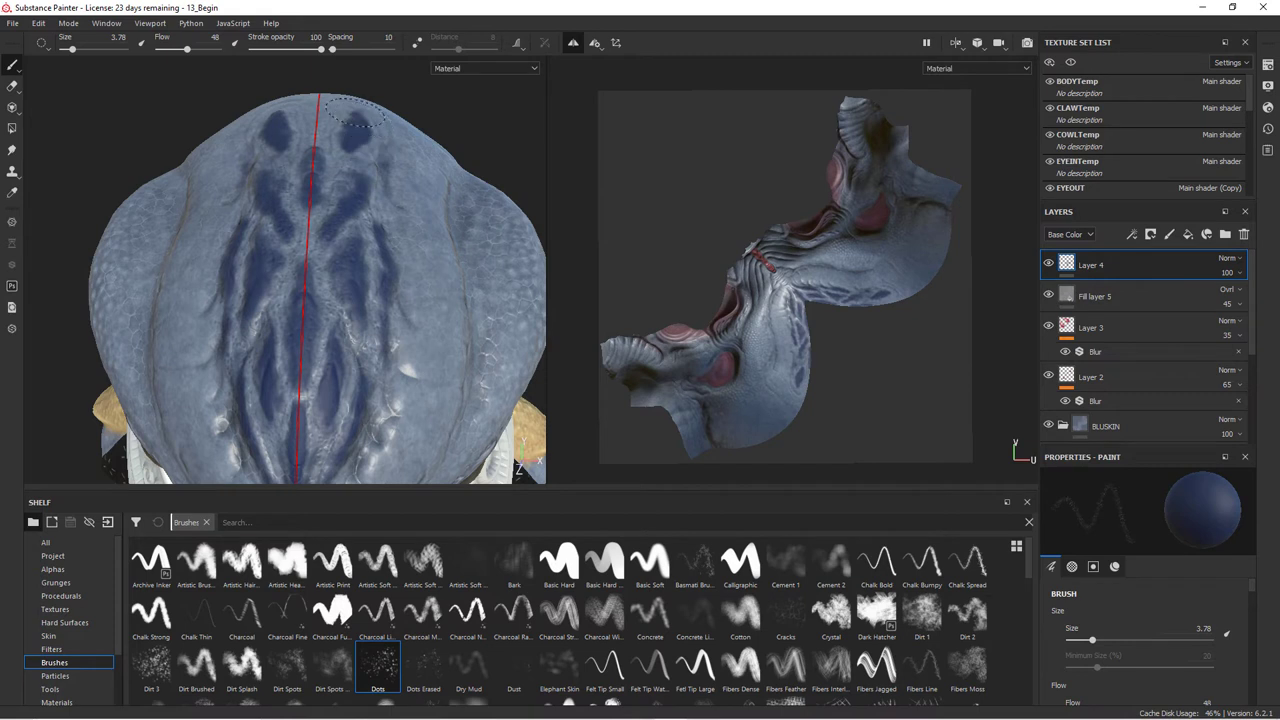
# - Examine the skin on the crown, forehead, side and back of the head
pyautogui.keyDown('alt'); pyautogui.moveTo(379, 167); pyautogui.dragTo(401, 280); pyautogui.keyUp('alt')
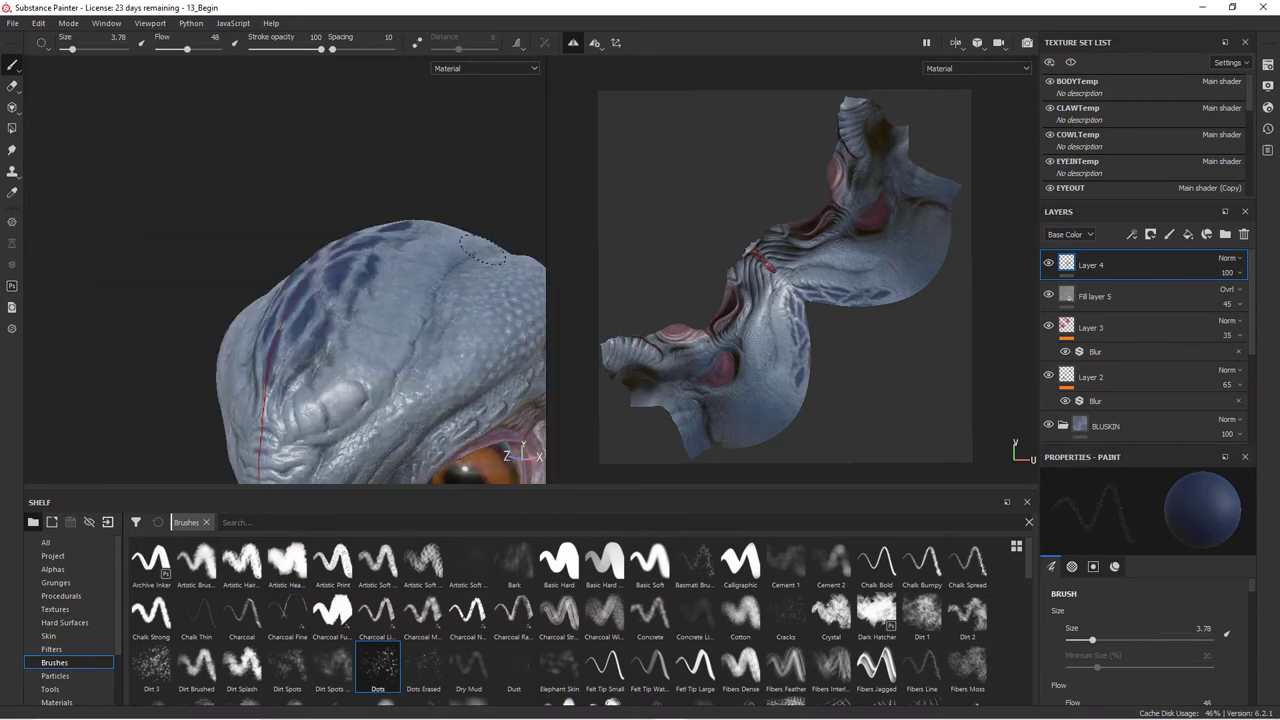
pyautogui.keyDown('alt'); pyautogui.moveTo(436, 344); pyautogui.dragTo(446, 236); pyautogui.keyUp('alt')
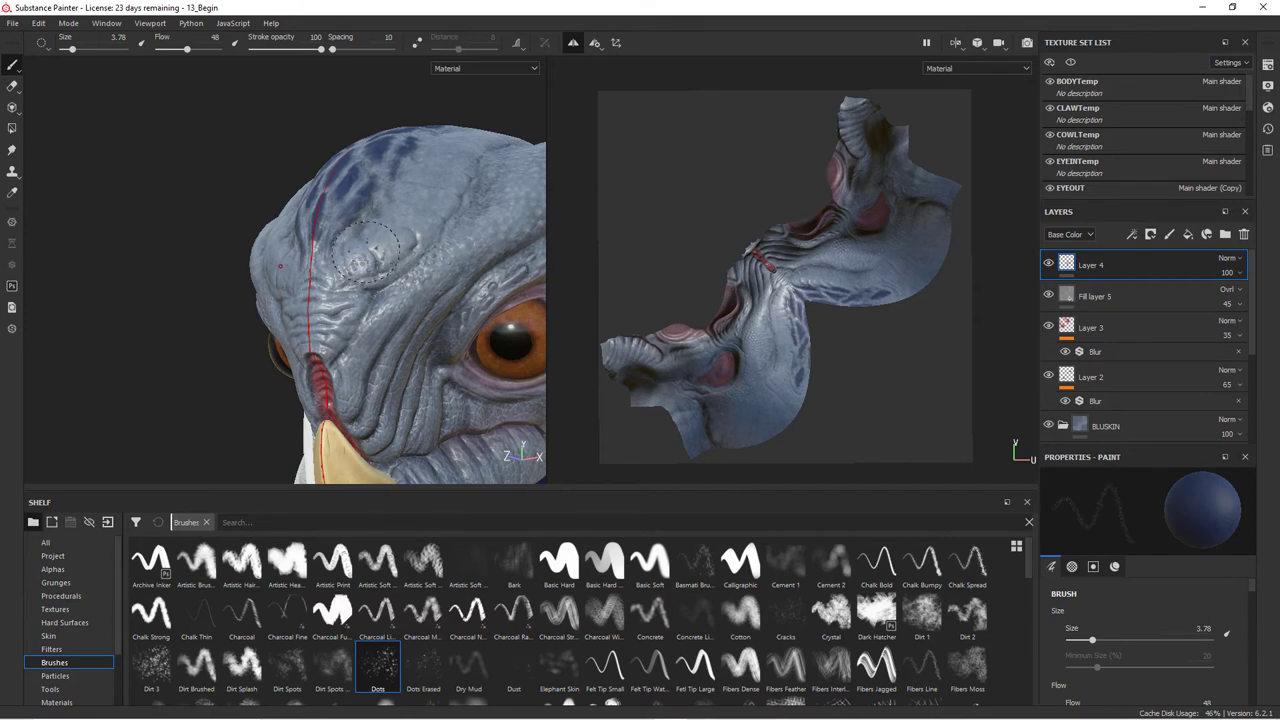
pyautogui.keyDown('alt'); pyautogui.moveTo(458, 236); pyautogui.dragTo(355, 266); pyautogui.keyUp('alt')
pyautogui.moveTo(343, 218)
pyautogui.keyDown('alt'); pyautogui.mouseDown()
pyautogui.moveTo(320, 217)
pyautogui.moveTo(240, 337)
pyautogui.moveTo(294, 280)
pyautogui.moveTo(339, 295)
pyautogui.moveTo(400, 244)
pyautogui.moveTo(457, 245)
pyautogui.moveTo(398, 291)
pyautogui.mouseUp(); pyautogui.keyUp('alt')
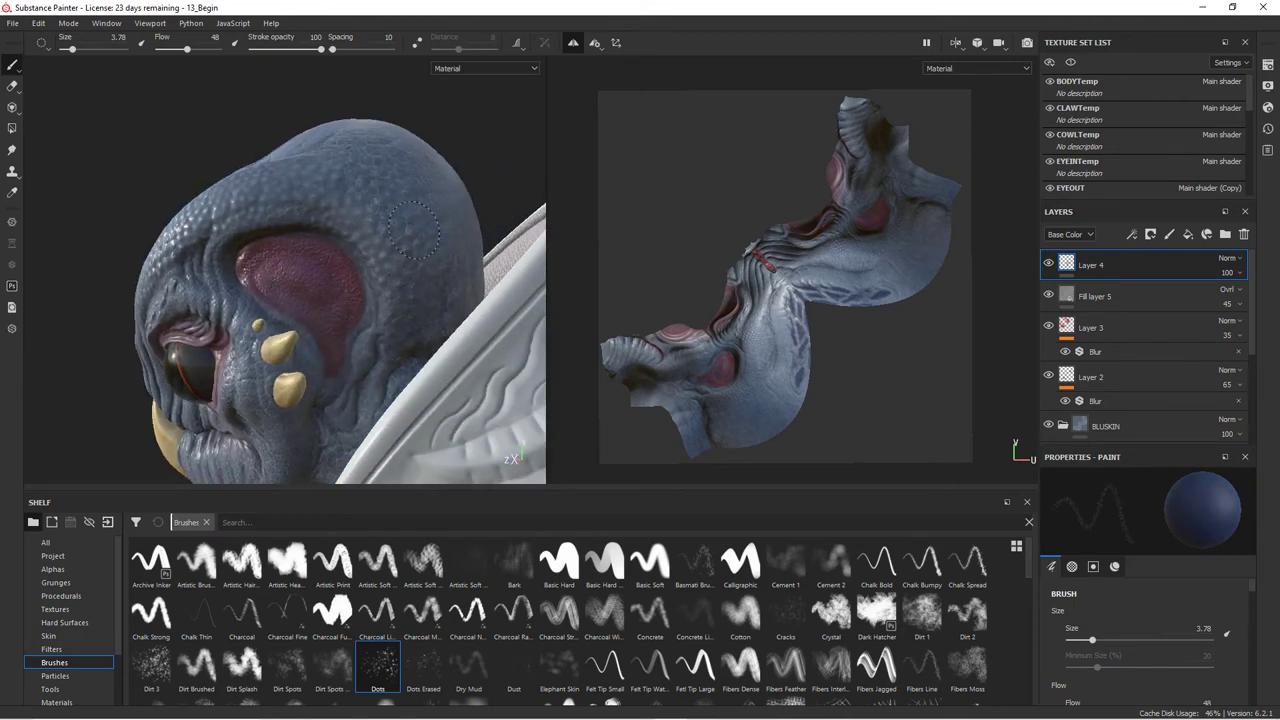
pyautogui.keyDown('alt'); pyautogui.moveTo(412, 229); pyautogui.dragTo(292, 198); pyautogui.keyUp('alt')
pyautogui.keyDown('alt'); pyautogui.moveTo(225, 243); pyautogui.dragTo(377, 283); pyautogui.keyUp('alt')
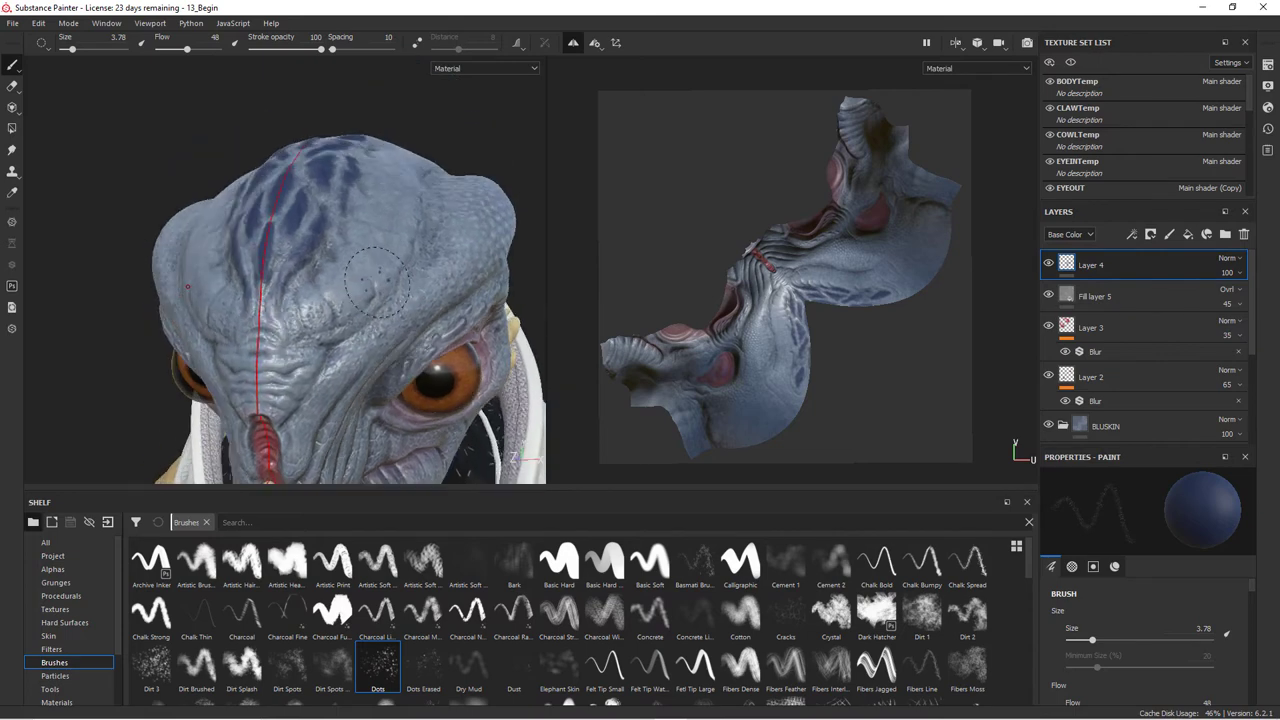
# - Switch to the eraser and set its size to 3.94
pyautogui.click(13, 86)
pyautogui.keyDown('alt'); pyautogui.moveTo(432, 268); pyautogui.dragTo(477, 300, button='right'); pyautogui.keyUp('alt')
pyautogui.rightClick(358, 302)
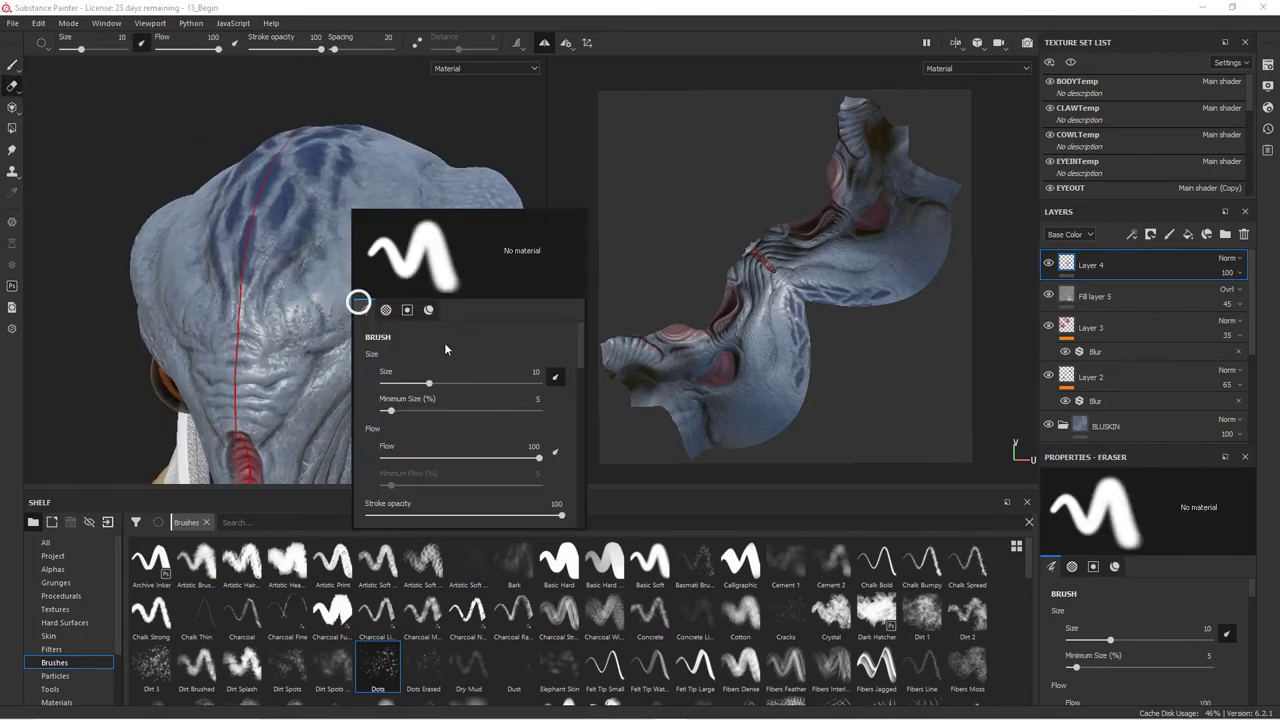
pyautogui.moveTo(427, 387); pyautogui.dragTo(405, 386)
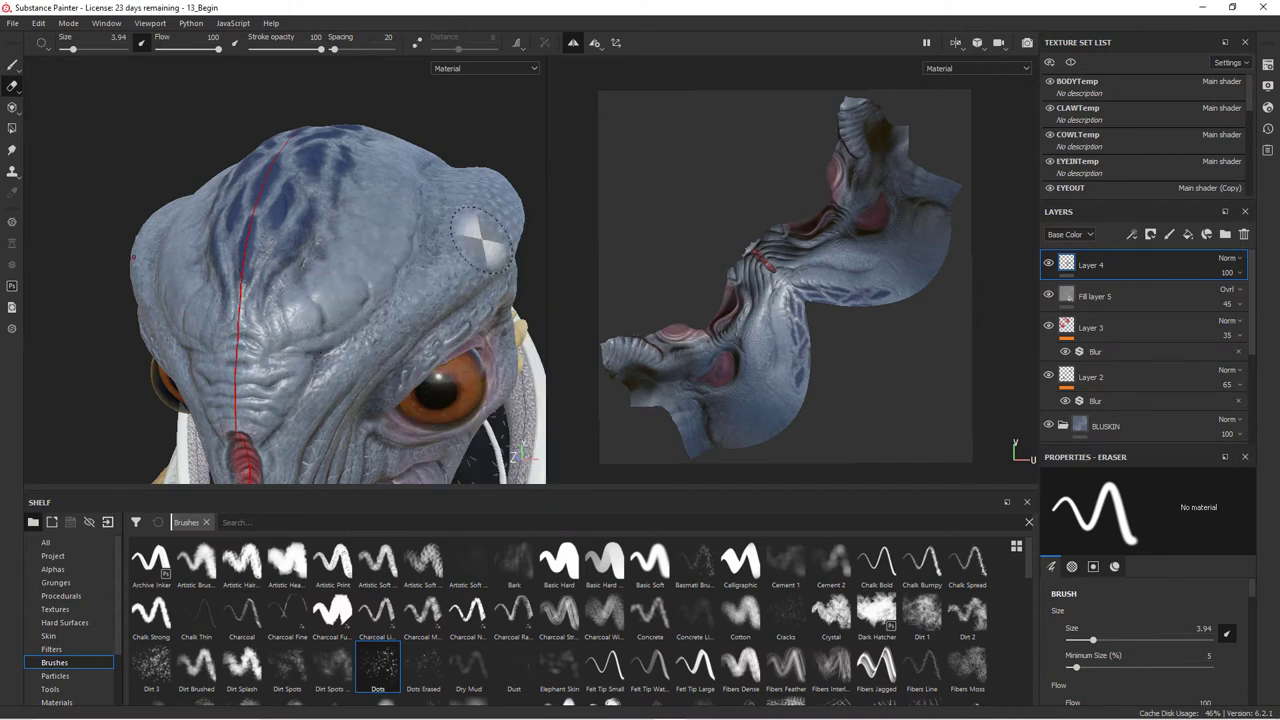
# - Examine the head's markings around the brow, eye, beak and cheek from several angles
pyautogui.moveTo(481, 236)
pyautogui.keyDown('alt'); pyautogui.mouseDown()
pyautogui.moveTo(360, 306)
pyautogui.moveTo(371, 380)
pyautogui.moveTo(408, 302)
pyautogui.moveTo(411, 329)
pyautogui.moveTo(443, 289)
pyautogui.moveTo(447, 322)
pyautogui.moveTo(366, 350)
pyautogui.moveTo(405, 312)
pyautogui.mouseUp(); pyautogui.keyUp('alt')
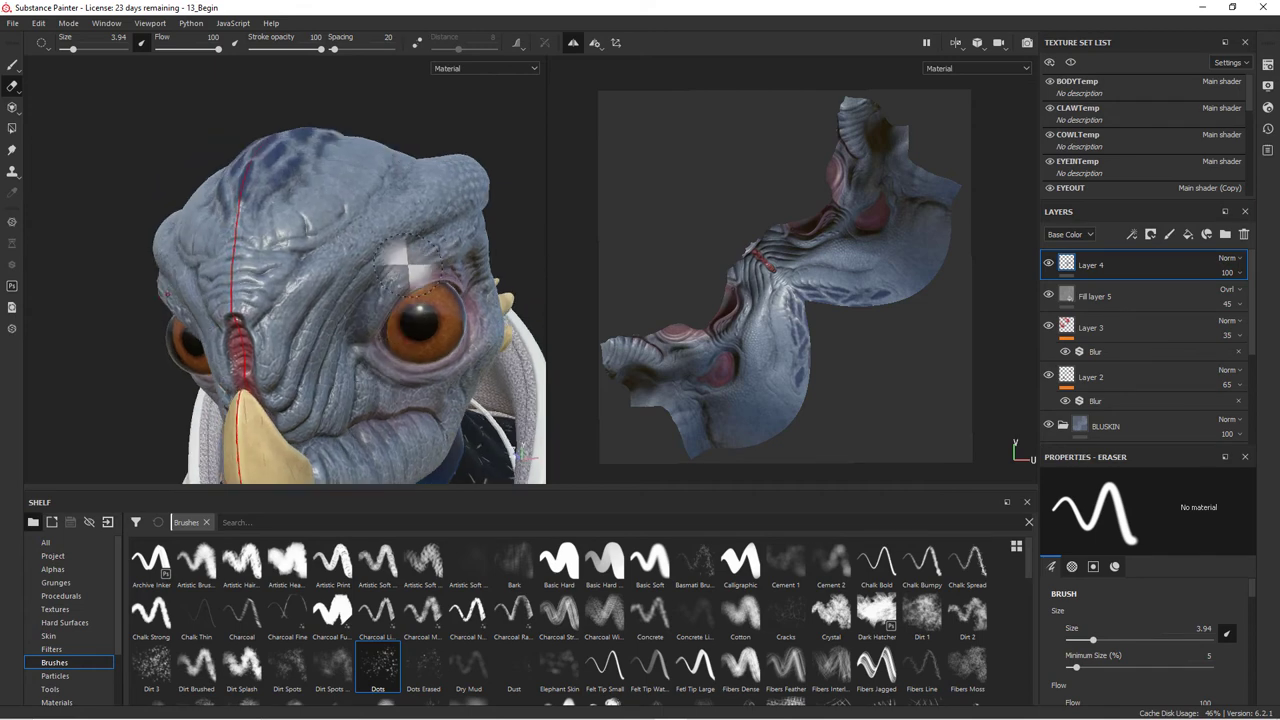
pyautogui.moveTo(397, 200)
pyautogui.keyDown('alt'); pyautogui.mouseDown()
pyautogui.moveTo(340, 300)
pyautogui.moveTo(357, 333)
pyautogui.mouseUp(); pyautogui.keyUp('alt')
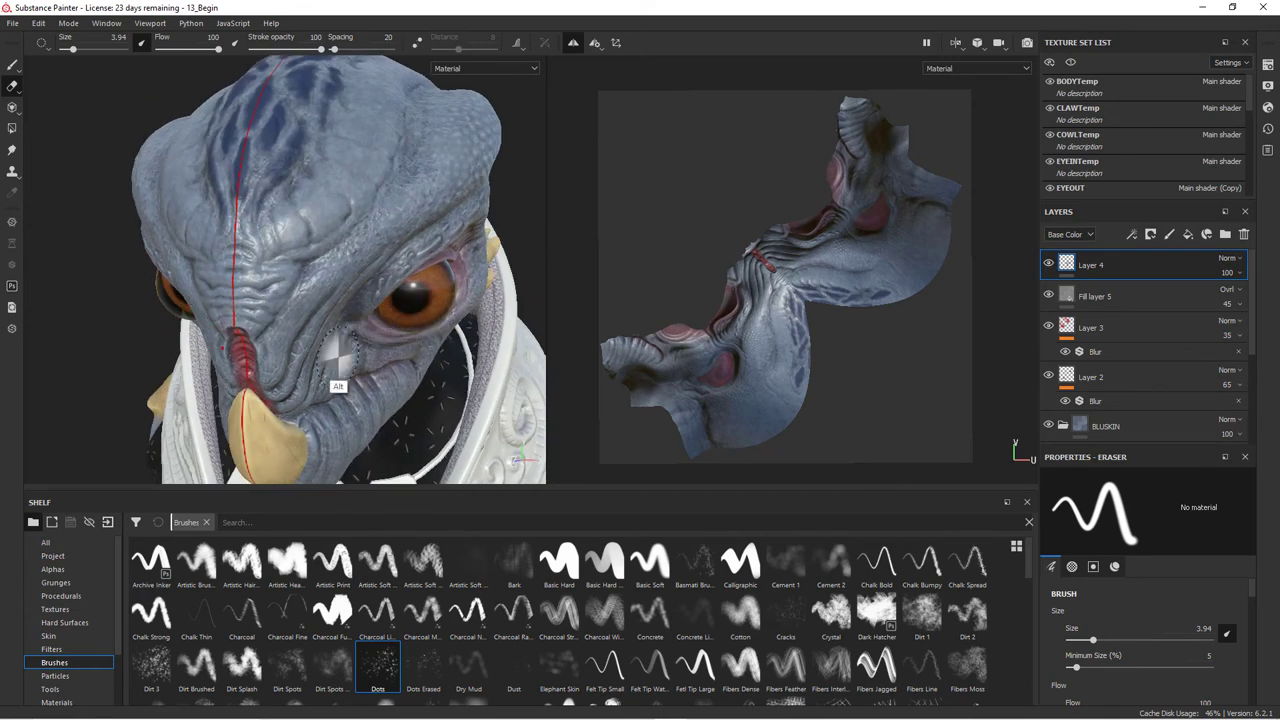
pyautogui.moveTo(340, 350)
pyautogui.keyDown('alt'); pyautogui.mouseDown()
pyautogui.moveTo(337, 330)
pyautogui.moveTo(366, 361)
pyautogui.moveTo(403, 349)
pyautogui.moveTo(421, 406)
pyautogui.mouseUp(); pyautogui.keyUp('alt')
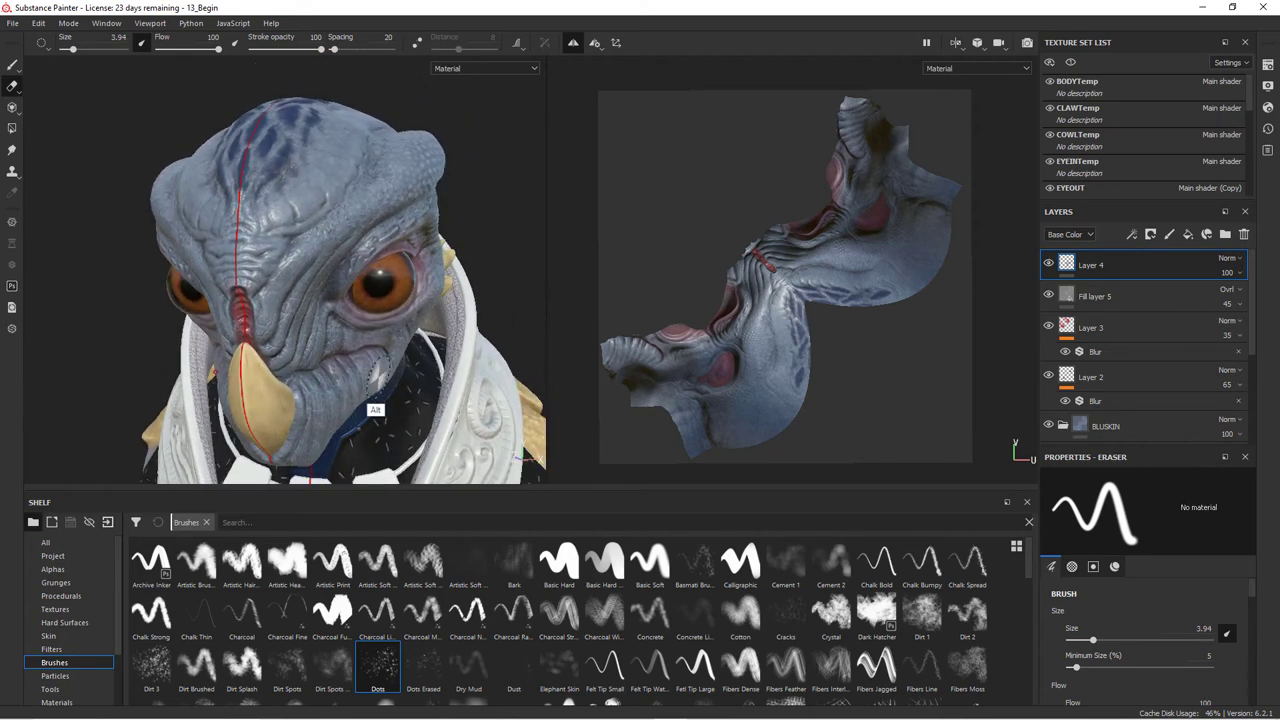
pyautogui.keyDown('alt'); pyautogui.moveTo(361, 373); pyautogui.dragTo(401, 360); pyautogui.keyUp('alt')
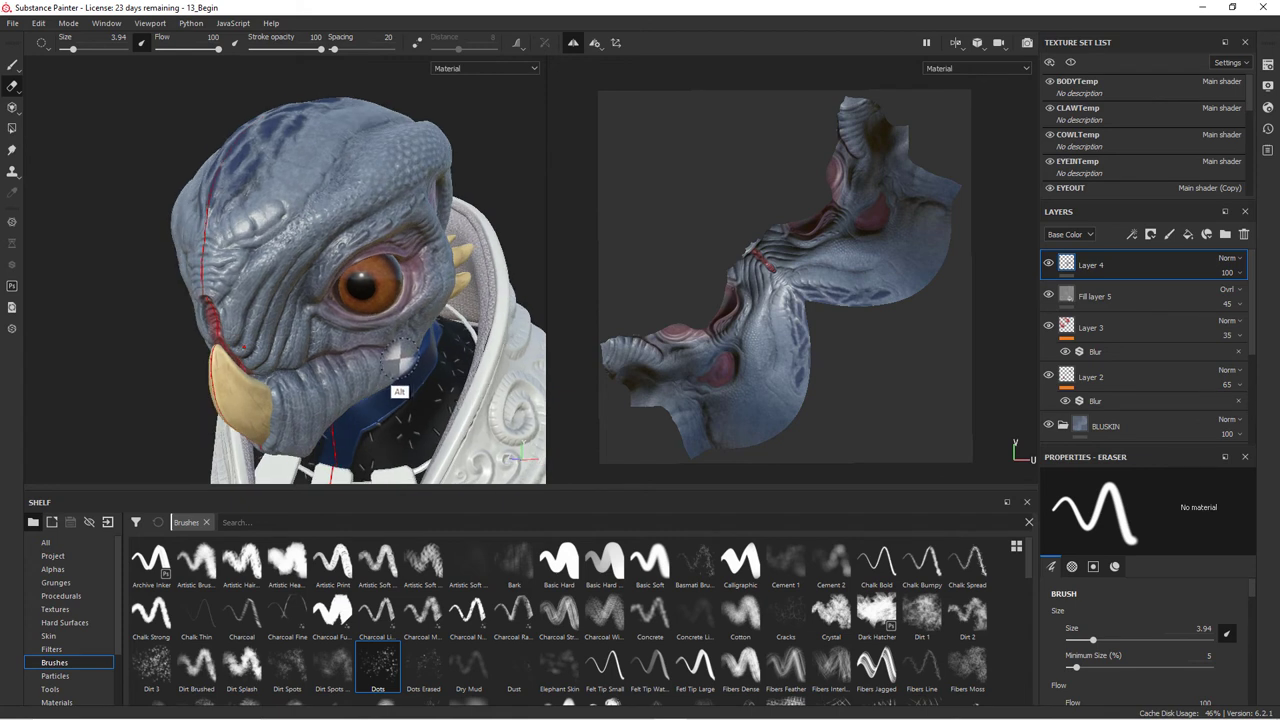
pyautogui.keyDown('alt'); pyautogui.moveTo(405, 362); pyautogui.dragTo(481, 409, button='middle'); pyautogui.keyUp('alt')
pyautogui.keyDown('alt'); pyautogui.moveTo(481, 409); pyautogui.dragTo(484, 322, button='right'); pyautogui.keyUp('alt')
pyautogui.keyDown('alt'); pyautogui.moveTo(392, 314); pyautogui.dragTo(509, 320, button='right'); pyautogui.keyUp('alt')
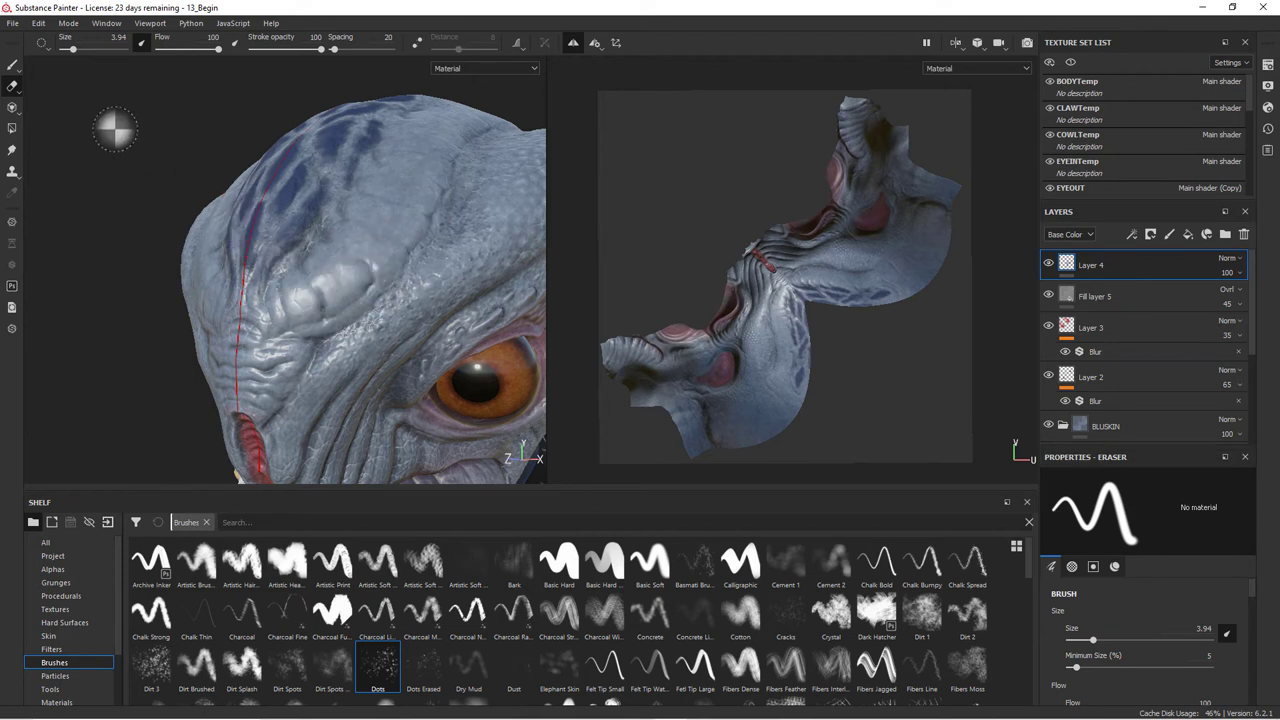
# - Switch back to painting with the Basic Hard brush and set its size to 0.67
pyautogui.click(12, 64)
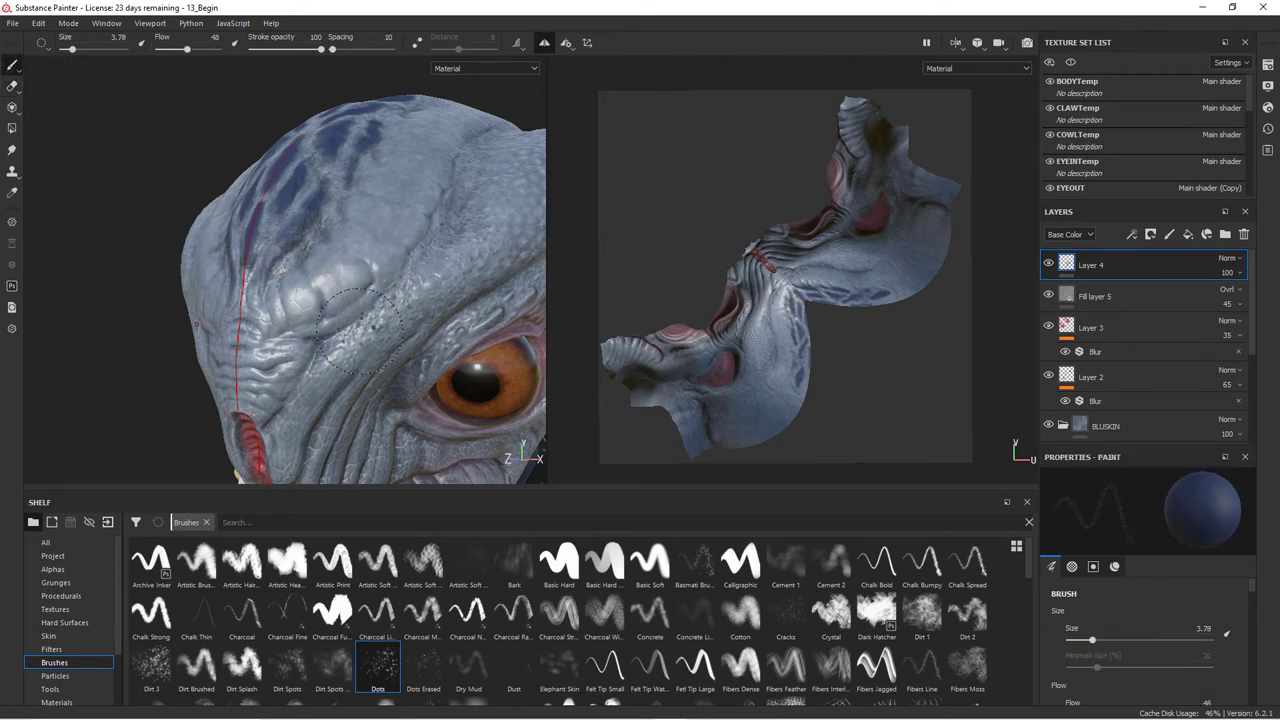
pyautogui.click(565, 570)
pyautogui.rightClick(367, 338)
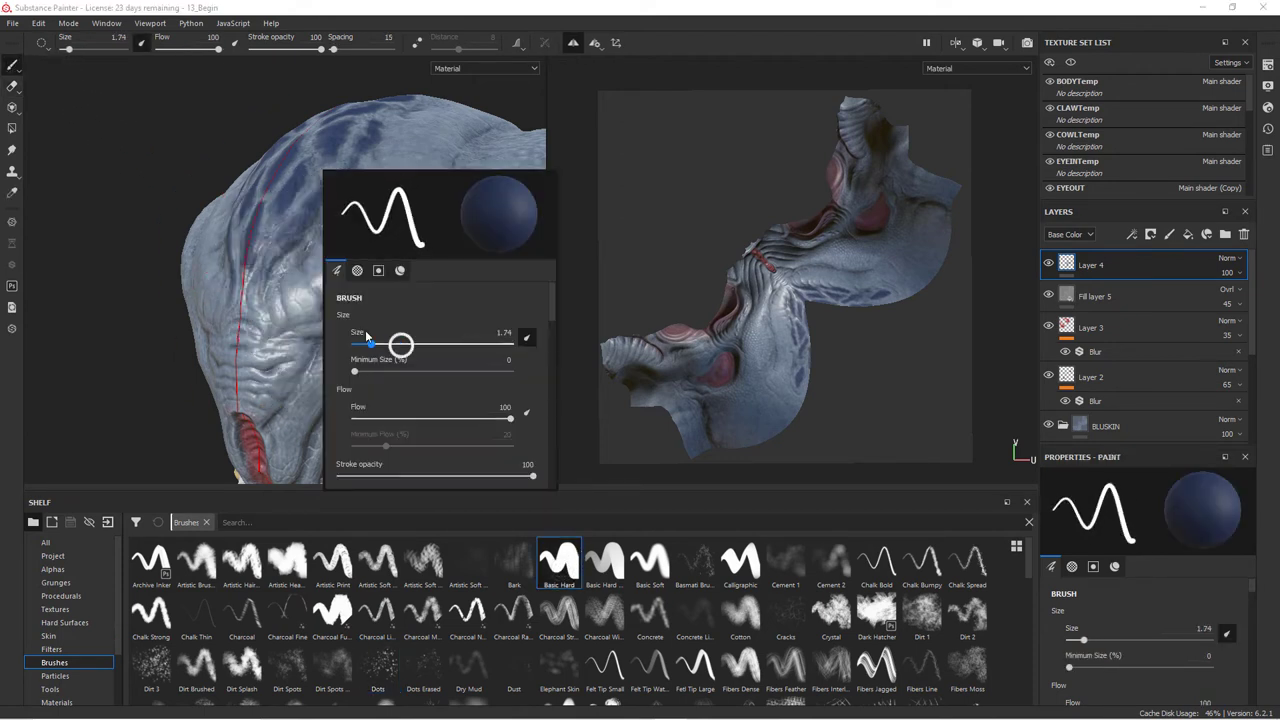
pyautogui.moveTo(366, 336); pyautogui.dragTo(360, 337)
pyautogui.keyDown('alt'); pyautogui.moveTo(308, 306); pyautogui.dragTo(343, 308, button='right'); pyautogui.keyUp('alt')
pyautogui.rightClick(378, 192)
pyautogui.moveTo(425, 366); pyautogui.dragTo(416, 361)
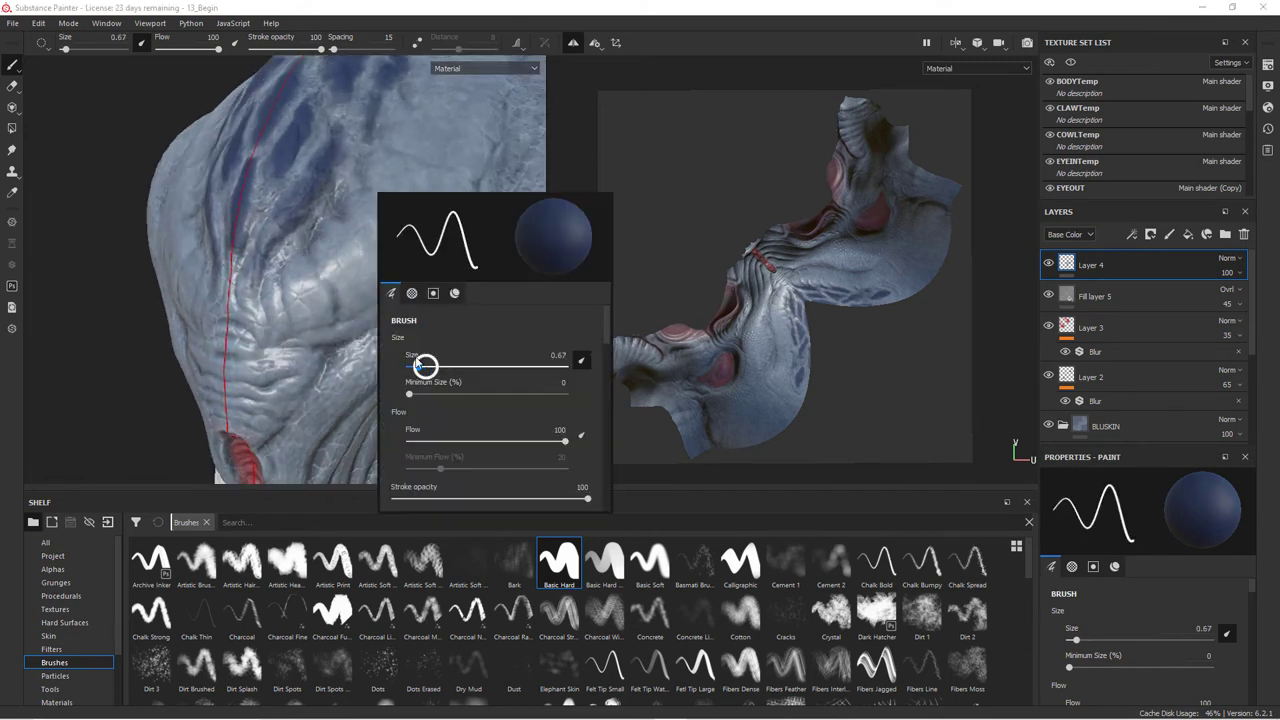
pyautogui.moveTo(326, 252)
pyautogui.mouseDown()
pyautogui.moveTo(353, 284)
pyautogui.moveTo(360, 252)
pyautogui.moveTo(334, 245)
pyautogui.moveTo(360, 273)
pyautogui.mouseUp()
pyautogui.hotkey('ctrl', 'z')
pyautogui.hotkey('ctrl', 'z')
pyautogui.hotkey('ctrl', 'z')
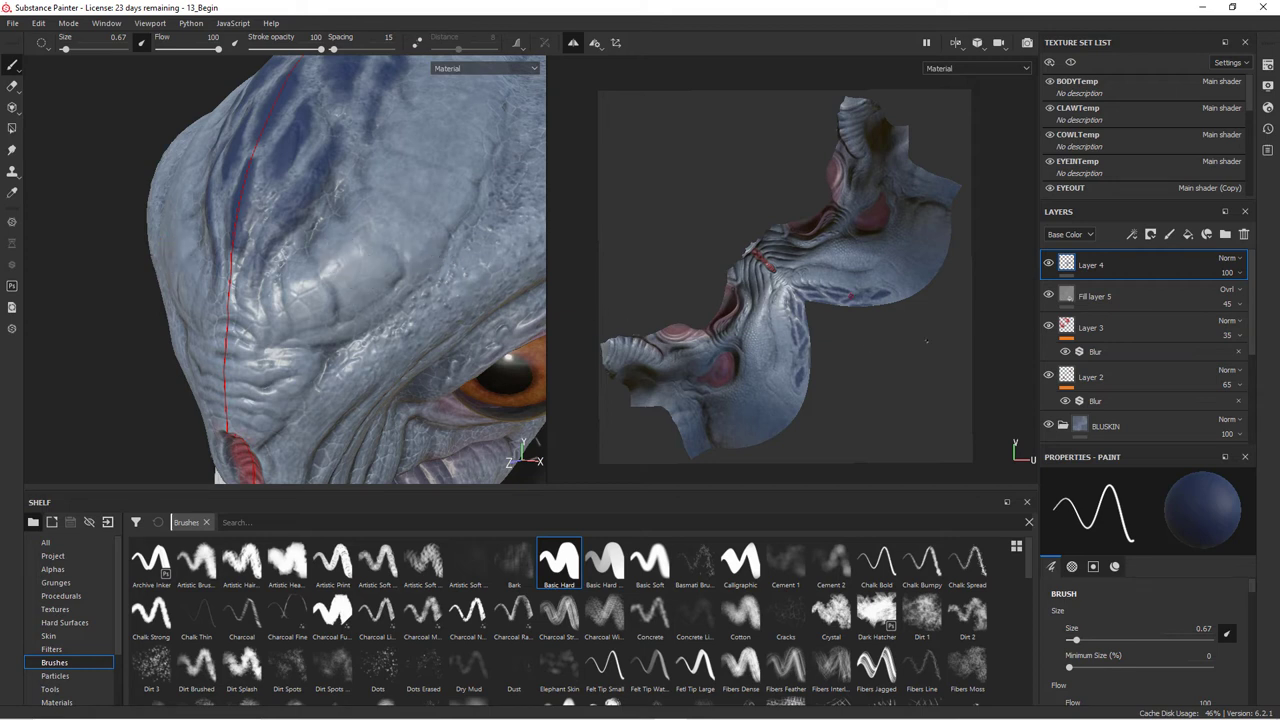
# - Add a new paint layer on top and paint a mirrored row of five navy oval spots along the ridges above the brows
pyautogui.click(1170, 234)
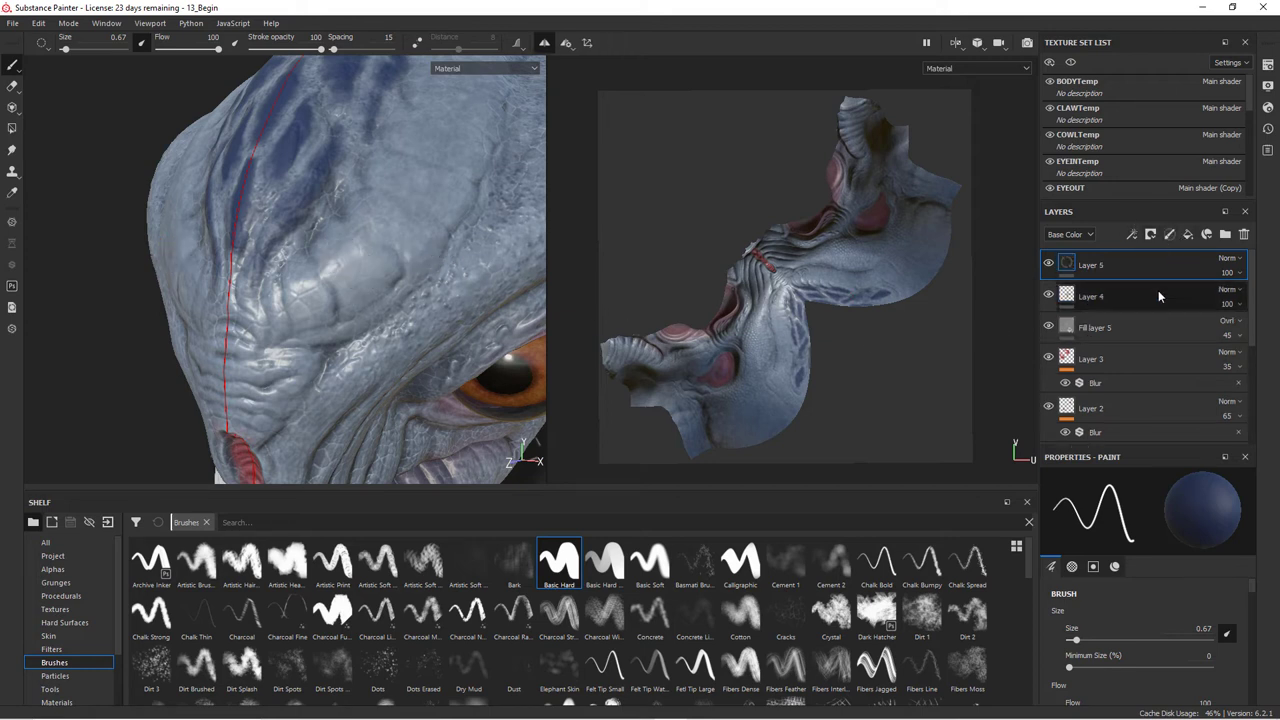
pyautogui.moveTo(306, 294)
pyautogui.keyDown('alt'); pyautogui.mouseDown()
pyautogui.moveTo(291, 282)
pyautogui.moveTo(325, 250)
pyautogui.mouseUp(); pyautogui.keyUp('alt')
pyautogui.moveTo(398, 236)
pyautogui.mouseDown()
pyautogui.moveTo(412, 240)
pyautogui.moveTo(397, 216)
pyautogui.moveTo(373, 217)
pyautogui.moveTo(415, 195)
pyautogui.moveTo(390, 172)
pyautogui.moveTo(410, 168)
pyautogui.moveTo(440, 196)
pyautogui.moveTo(449, 257)
pyautogui.moveTo(371, 346)
pyautogui.moveTo(358, 320)
pyautogui.moveTo(302, 298)
pyautogui.moveTo(306, 264)
pyautogui.moveTo(348, 270)
pyautogui.moveTo(362, 306)
pyautogui.mouseUp()
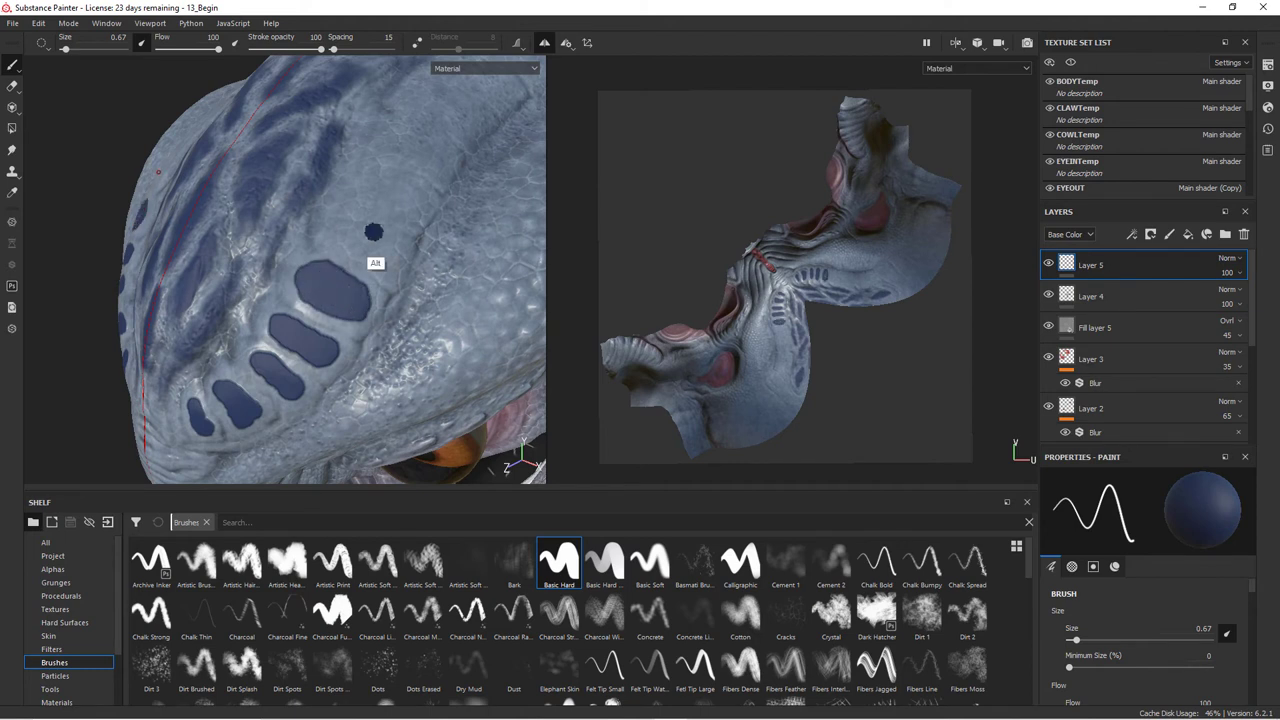
# - Extend the mirrored row of navy oval spots along both sides of the crown towards the back of the head
pyautogui.moveTo(371, 263)
pyautogui.keyDown('alt'); pyautogui.mouseDown()
pyautogui.moveTo(390, 255)
pyautogui.moveTo(337, 233)
pyautogui.moveTo(377, 241)
pyautogui.moveTo(386, 260)
pyautogui.mouseUp(); pyautogui.keyUp('alt')
pyautogui.keyDown('alt'); pyautogui.moveTo(398, 220); pyautogui.dragTo(384, 305); pyautogui.keyUp('alt')
pyautogui.moveTo(384, 305)
pyautogui.mouseDown()
pyautogui.moveTo(326, 282)
pyautogui.moveTo(359, 275)
pyautogui.moveTo(389, 302)
pyautogui.moveTo(334, 285)
pyautogui.moveTo(332, 304)
pyautogui.mouseUp()
pyautogui.keyDown('alt'); pyautogui.moveTo(405, 250); pyautogui.dragTo(392, 300); pyautogui.keyUp('alt')
pyautogui.moveTo(392, 300)
pyautogui.mouseDown()
pyautogui.moveTo(352, 282)
pyautogui.moveTo(364, 251)
pyautogui.moveTo(406, 273)
pyautogui.moveTo(365, 270)
pyautogui.moveTo(388, 284)
pyautogui.mouseUp()
pyautogui.keyDown('alt'); pyautogui.moveTo(392, 288); pyautogui.dragTo(286, 283, button='right'); pyautogui.keyUp('alt')
pyautogui.moveTo(286, 283)
pyautogui.keyDown('alt'); pyautogui.mouseDown()
pyautogui.moveTo(377, 295)
pyautogui.moveTo(426, 190)
pyautogui.moveTo(366, 310)
pyautogui.moveTo(403, 258)
pyautogui.mouseUp(); pyautogui.keyUp('alt')
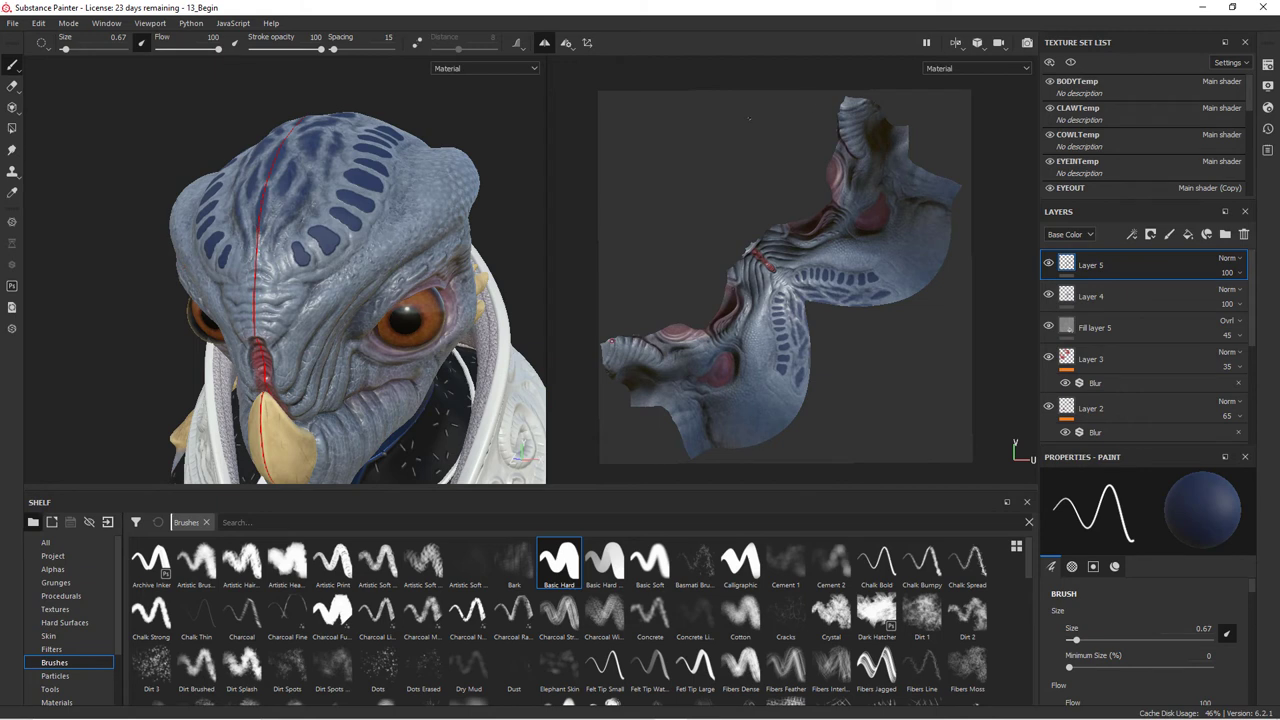
# - Lower the opacity of Layer 5, which holds the oval spots, to 94
pyautogui.click(1228, 272)
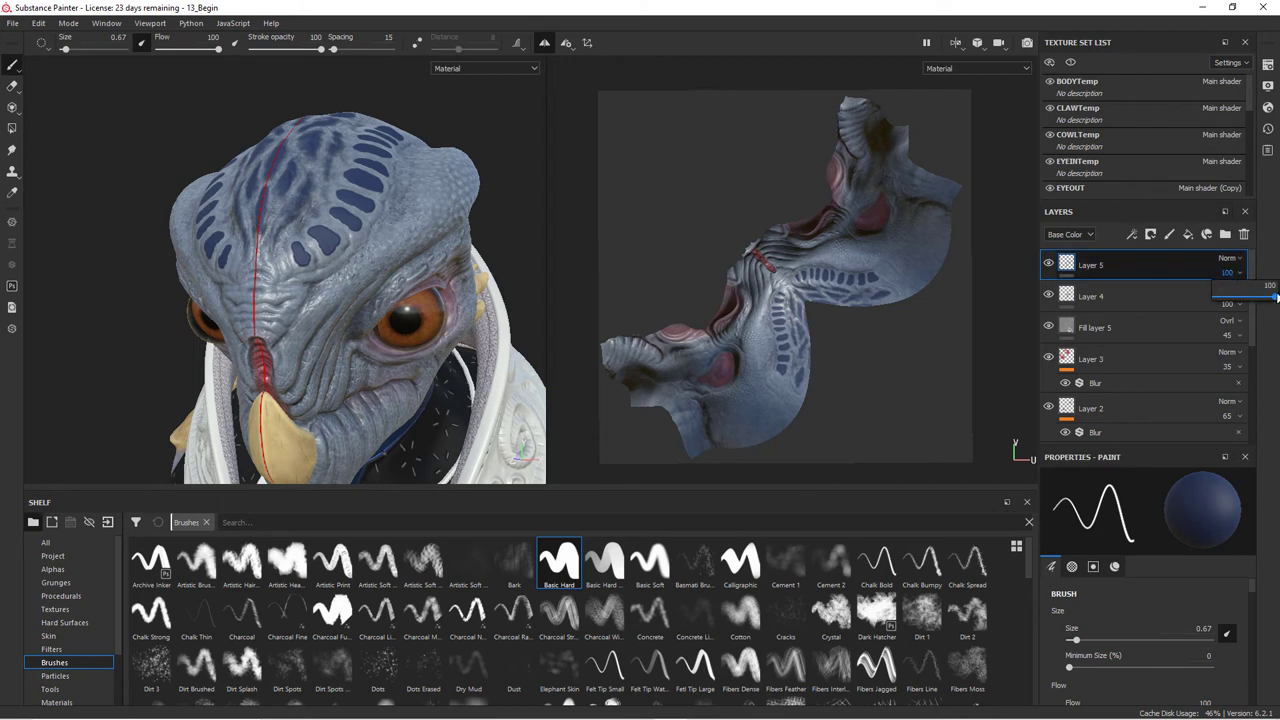
pyautogui.moveTo(1276, 298); pyautogui.dragTo(1270, 300)
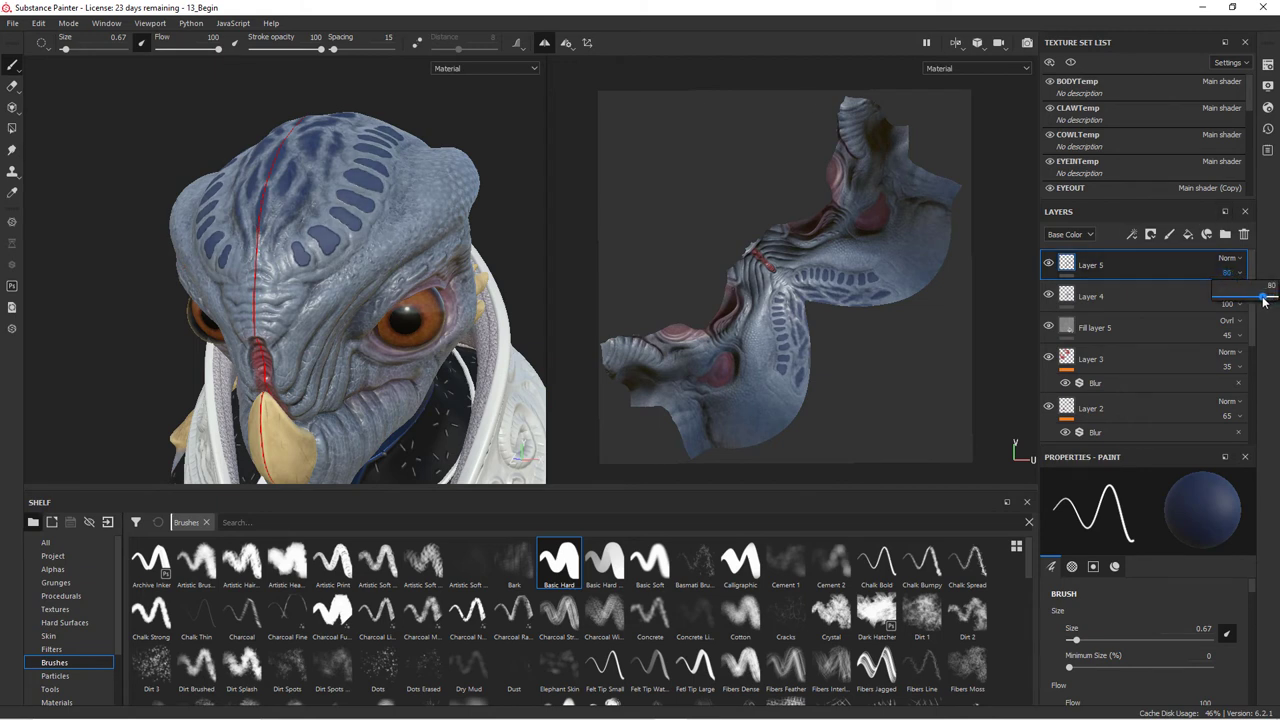
pyautogui.moveTo(371, 236)
pyautogui.keyDown('alt'); pyautogui.mouseDown()
pyautogui.moveTo(401, 234)
pyautogui.moveTo(364, 341)
pyautogui.mouseUp(); pyautogui.keyUp('alt')
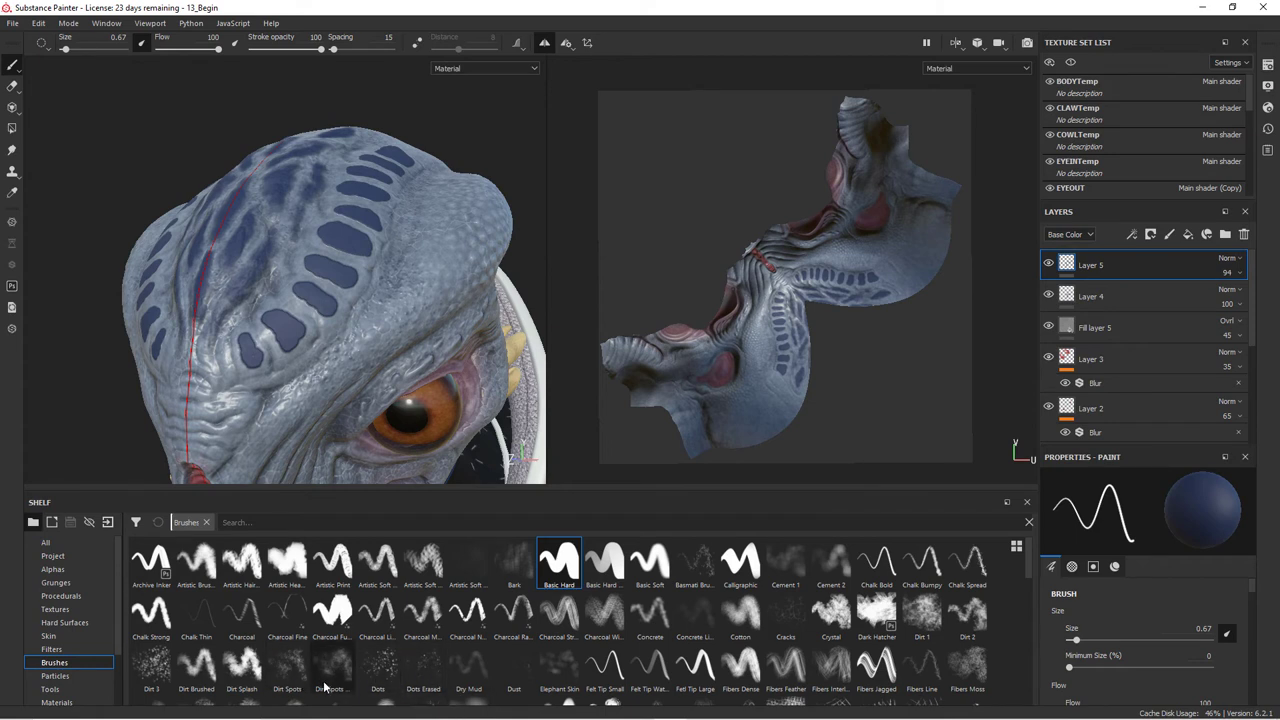
# - Choose the Dirt Spots brush and turn off its height channel
pyautogui.click(287, 665)
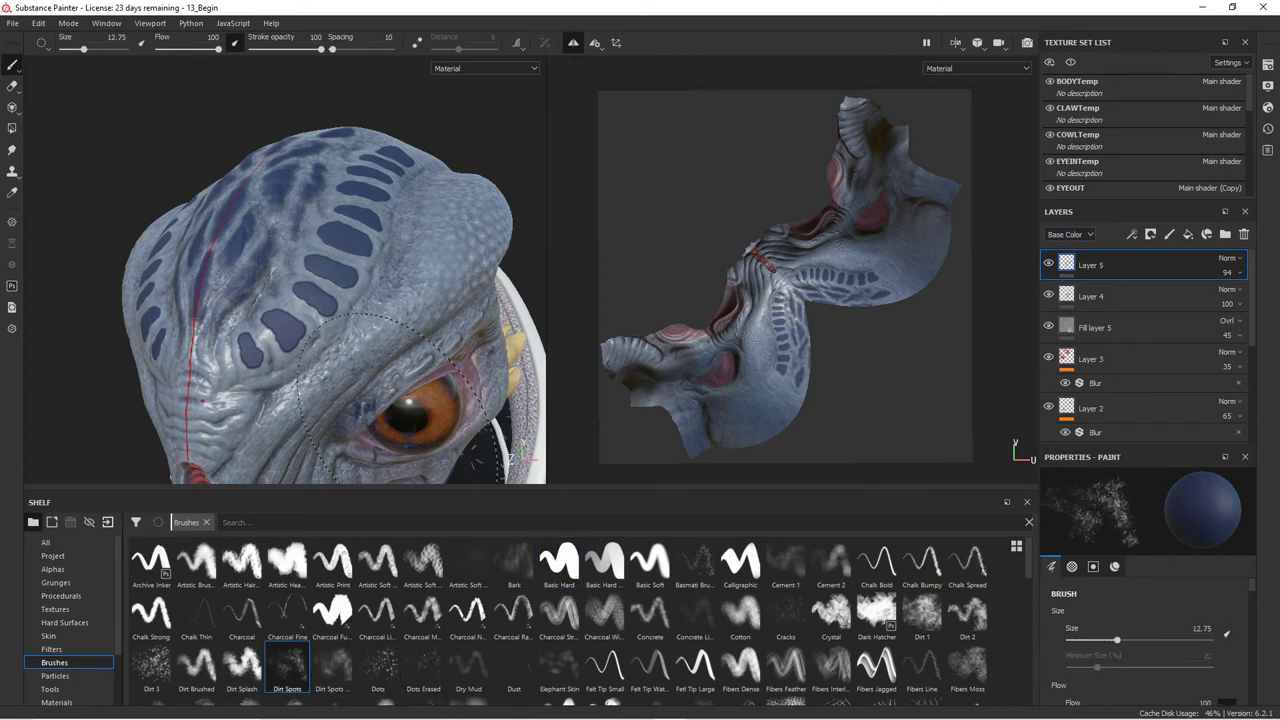
pyautogui.keyDown('alt'); pyautogui.moveTo(300, 250); pyautogui.dragTo(370, 268); pyautogui.keyUp('alt')
pyautogui.rightClick(326, 243)
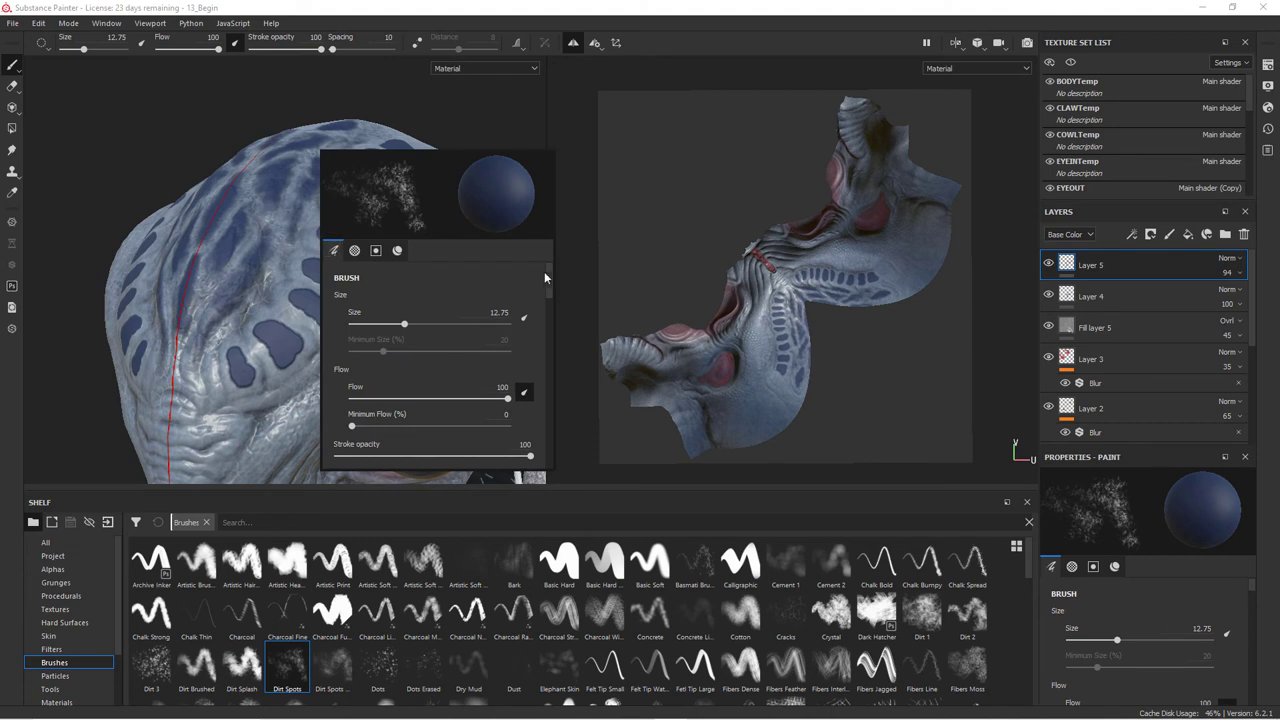
pyautogui.moveTo(546, 271); pyautogui.dragTo(554, 400)
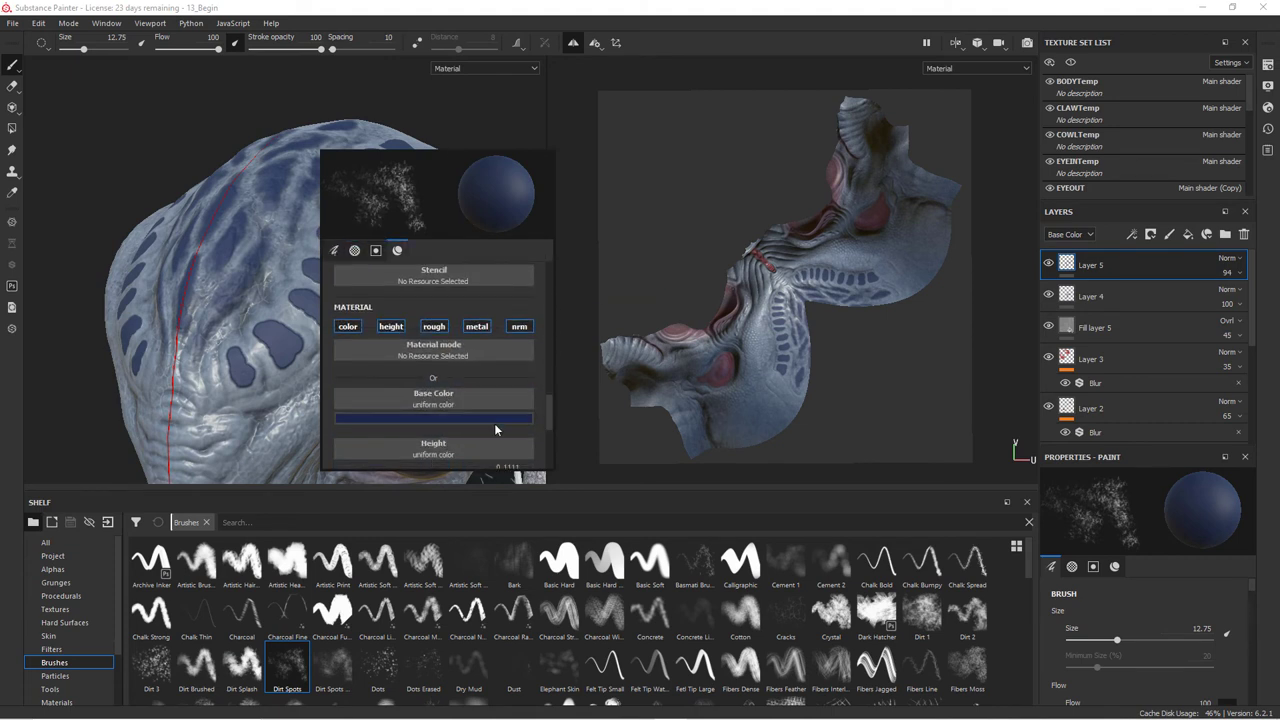
pyautogui.scroll(-2, 543, 410)
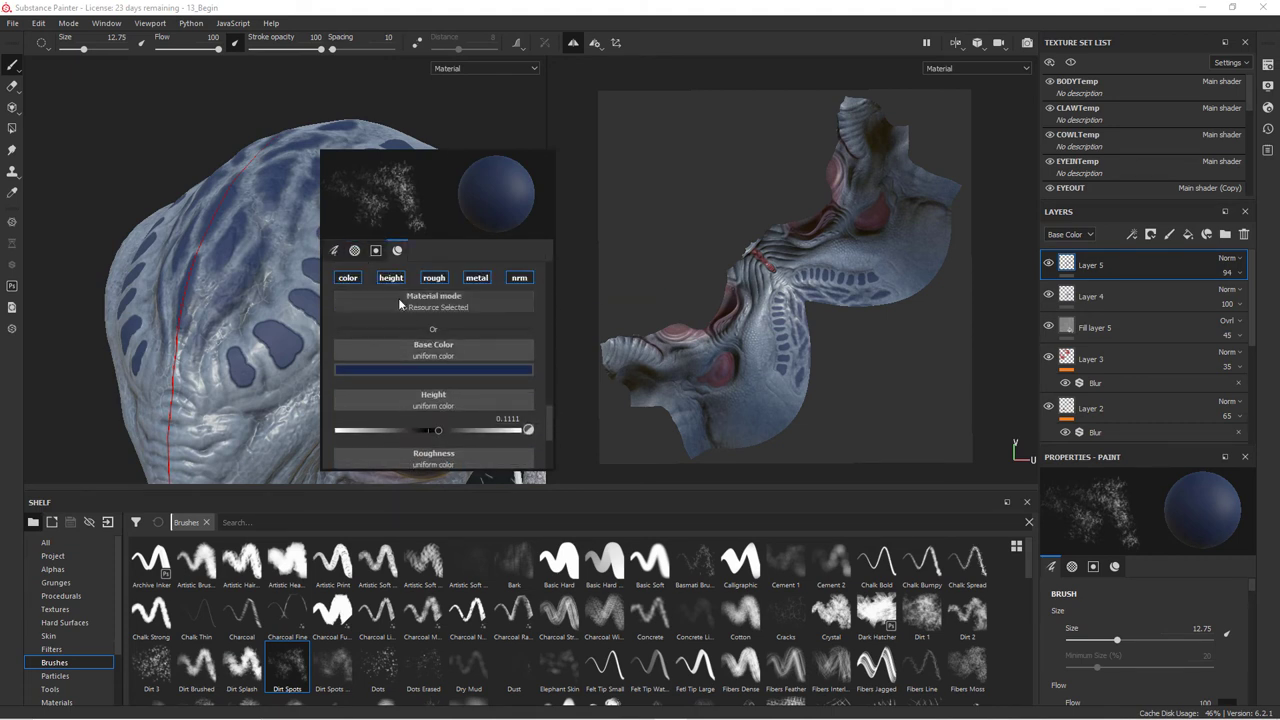
pyautogui.click(390, 278)
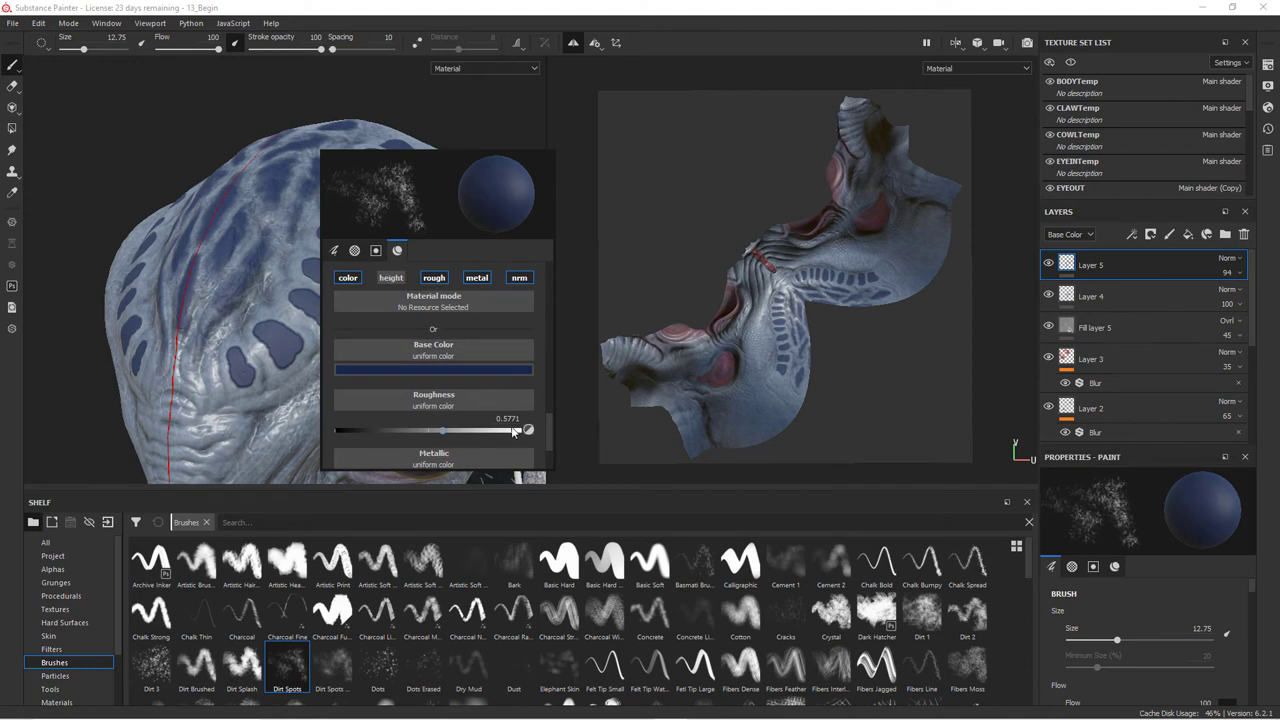
# - Set the brush's base colour to a slightly lighter dark blue, RGB 0.018, 0.038, 0.121
pyautogui.click(440, 370)
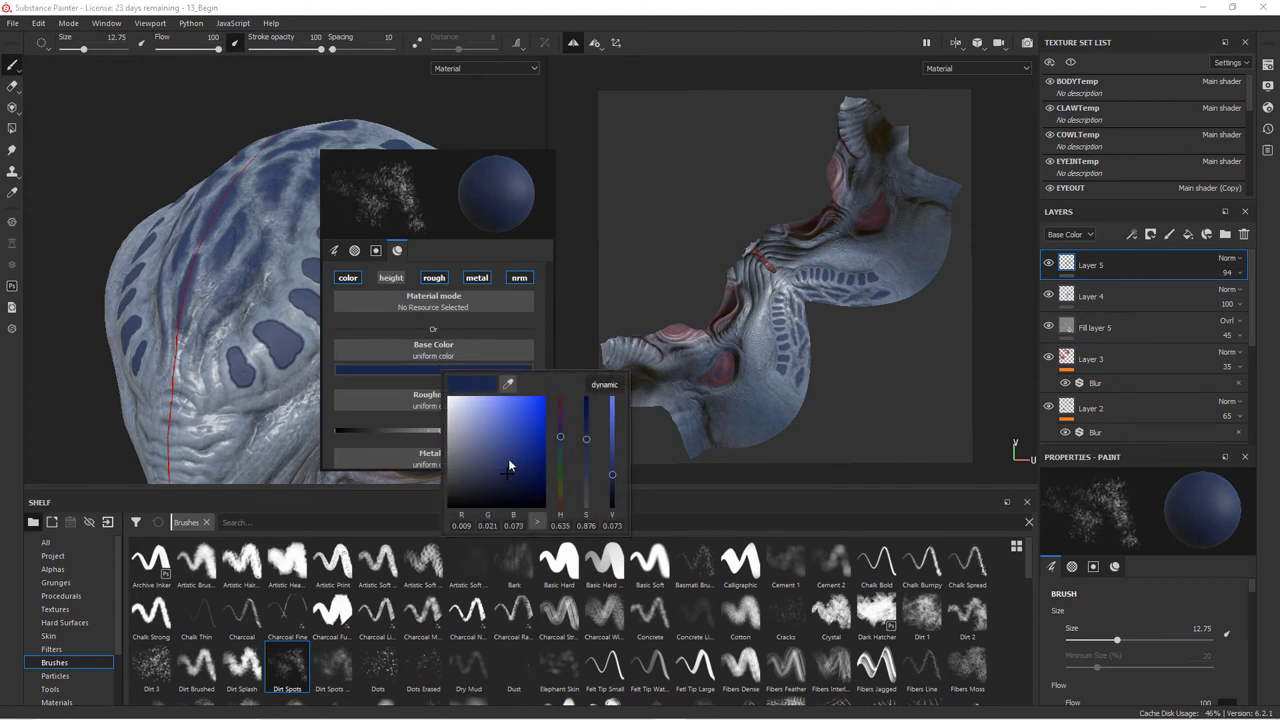
pyautogui.moveTo(509, 466); pyautogui.dragTo(498, 453)
pyautogui.click(504, 466)
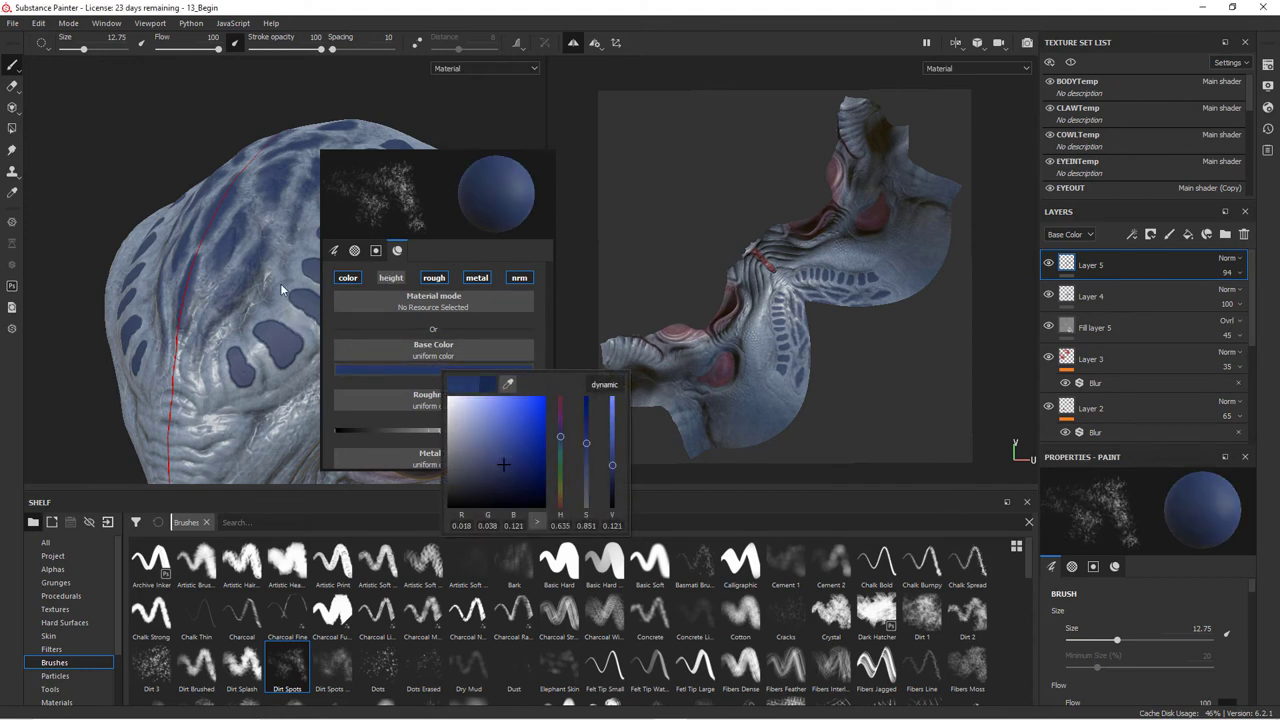
# - Reduce the Dirt Spots brush size to 1.05 for fine detail on the oval spots along the crown
pyautogui.moveTo(282, 286)
pyautogui.keyDown('alt'); pyautogui.mouseDown()
pyautogui.moveTo(275, 271)
pyautogui.moveTo(337, 287)
pyautogui.mouseUp(); pyautogui.keyUp('alt')
pyautogui.rightClick(337, 287)
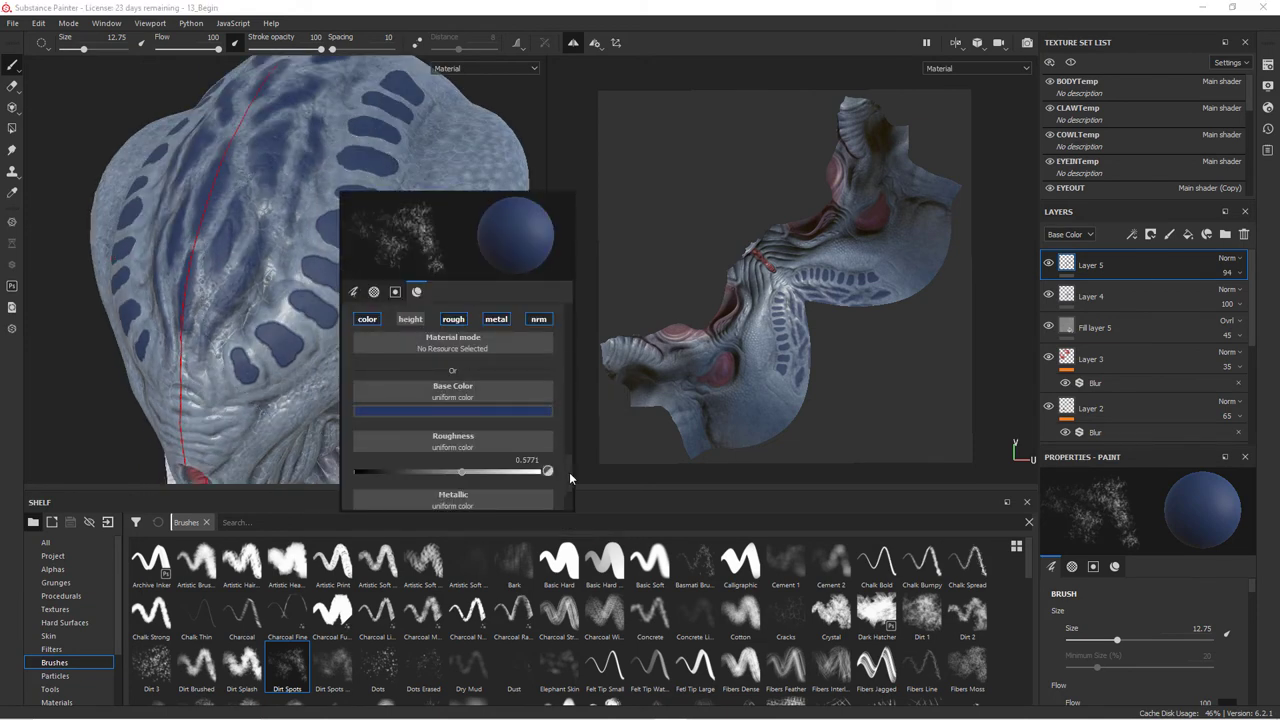
pyautogui.moveTo(569, 472); pyautogui.dragTo(566, 320)
pyautogui.moveTo(423, 366); pyautogui.dragTo(410, 366)
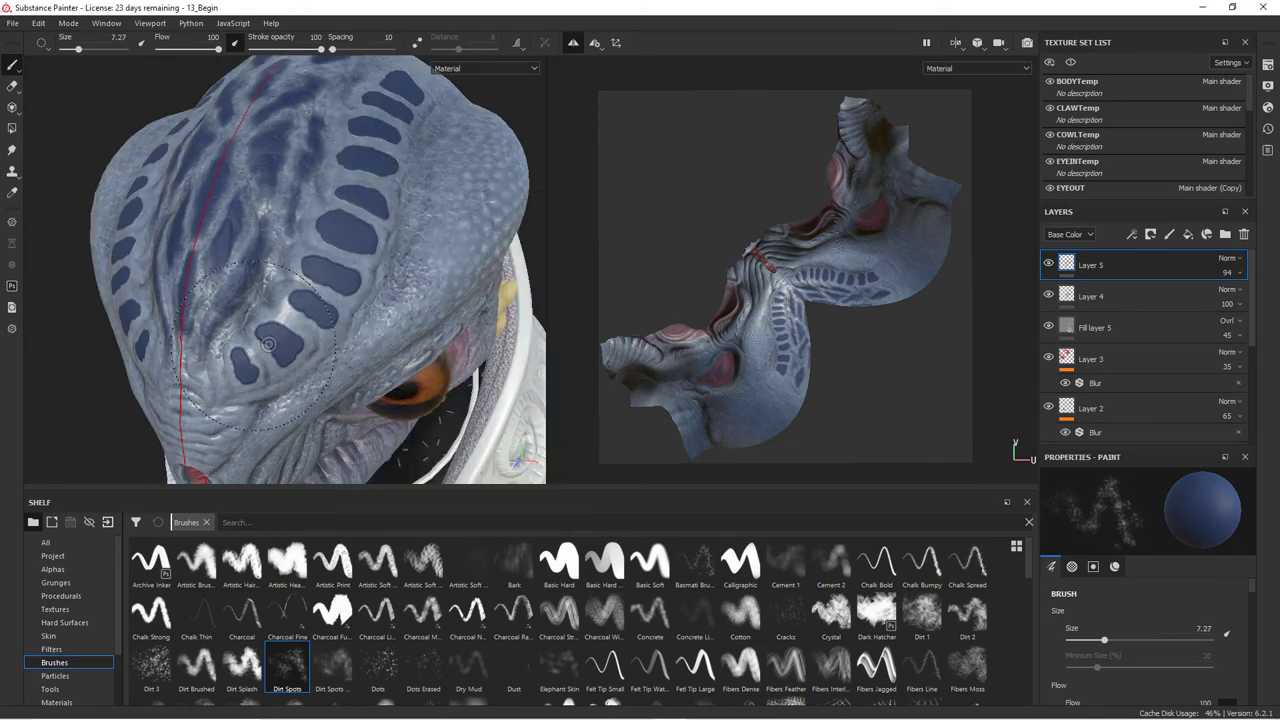
pyautogui.moveTo(404, 285)
pyautogui.keyDown('alt'); pyautogui.mouseDown(button='right')
pyautogui.moveTo(420, 275)
pyautogui.moveTo(417, 291)
pyautogui.mouseUp(button='right'); pyautogui.keyUp('alt')
pyautogui.rightClick(417, 291)
pyautogui.moveTo(479, 371); pyautogui.dragTo(465, 371)
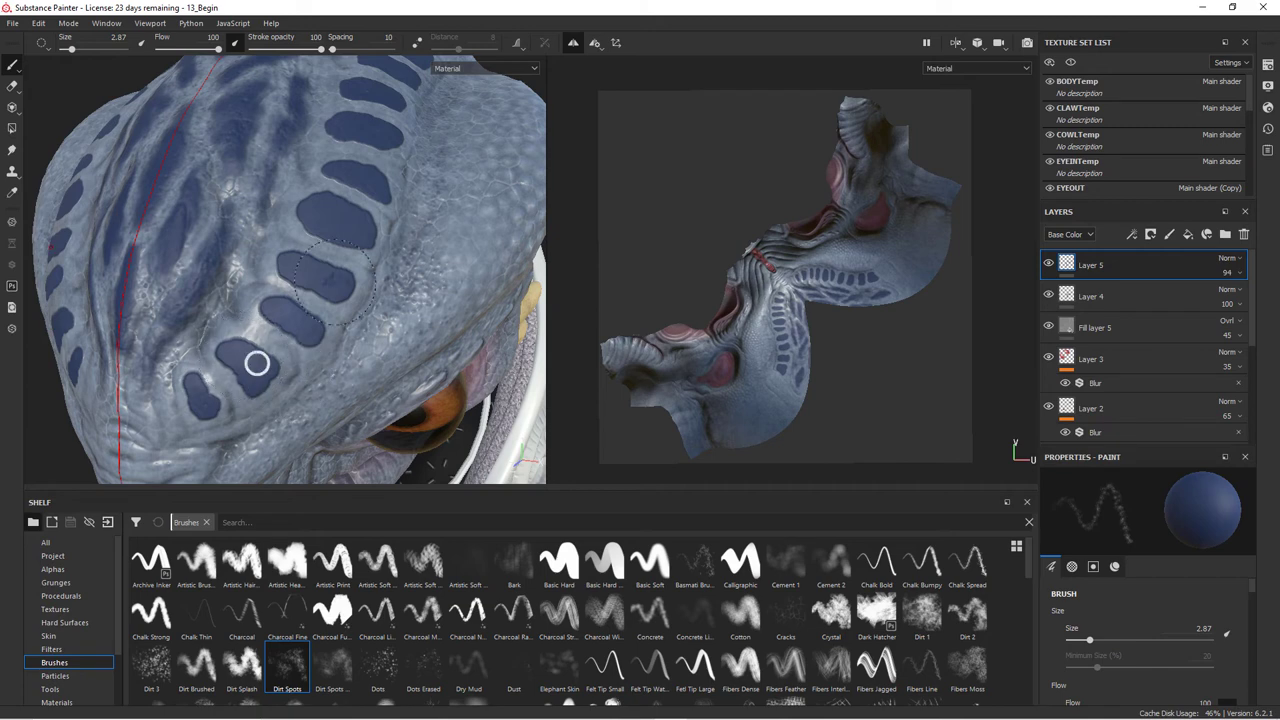
pyautogui.rightClick(363, 285)
pyautogui.moveTo(405, 373); pyautogui.dragTo(396, 370)
pyautogui.moveTo(300, 362)
pyautogui.keyDown('alt'); pyautogui.mouseDown()
pyautogui.moveTo(320, 306)
pyautogui.moveTo(428, 286)
pyautogui.moveTo(413, 250)
pyautogui.moveTo(429, 343)
pyautogui.moveTo(346, 319)
pyautogui.moveTo(355, 360)
pyautogui.moveTo(388, 358)
pyautogui.mouseUp(); pyautogui.keyUp('alt')
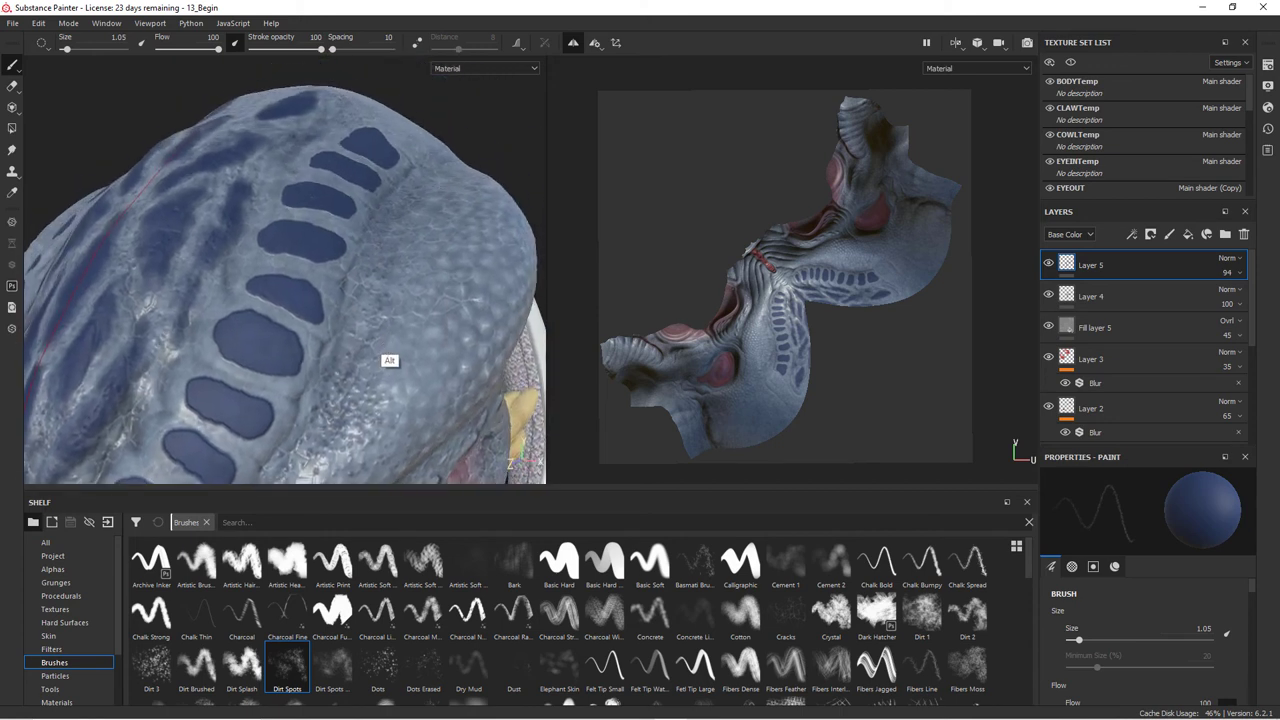
# - Turn on the brush's height channel and paint fine speckles inside the row of oval spots along the crown
pyautogui.rightClick(388, 358)
pyautogui.moveTo(614, 370); pyautogui.dragTo(613, 497)
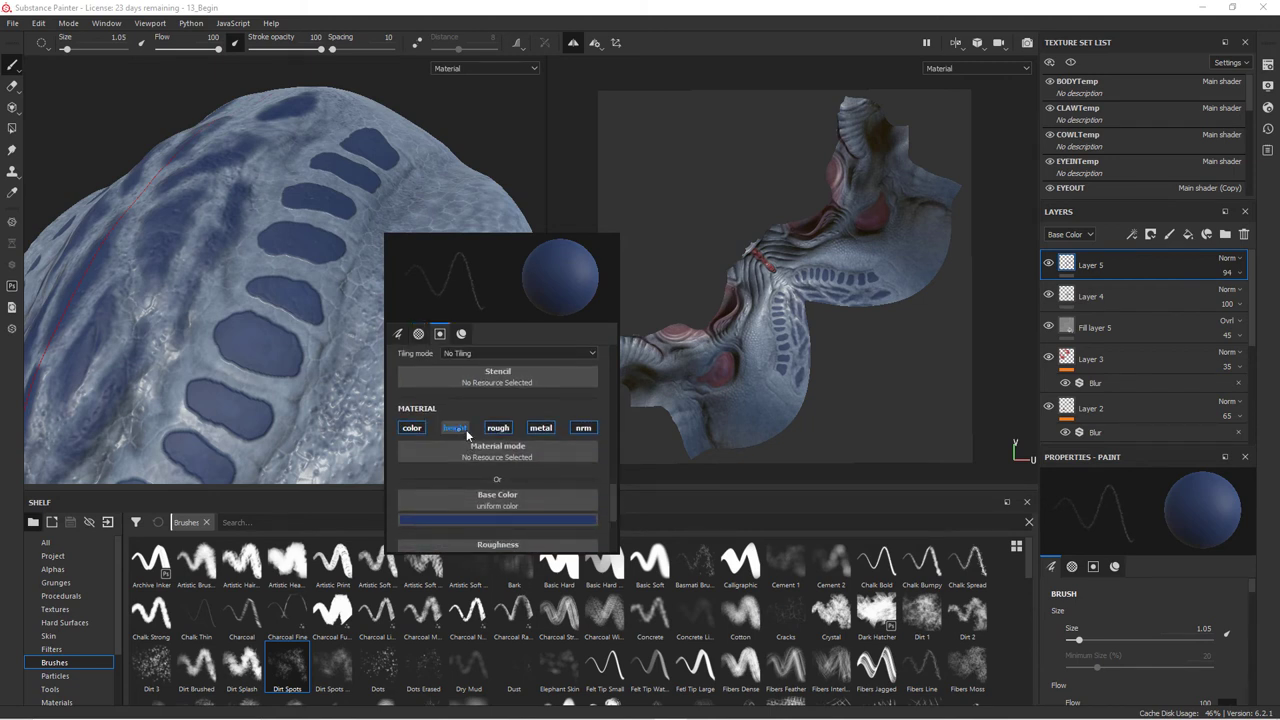
pyautogui.click(455, 428)
pyautogui.rightClick(612, 489)
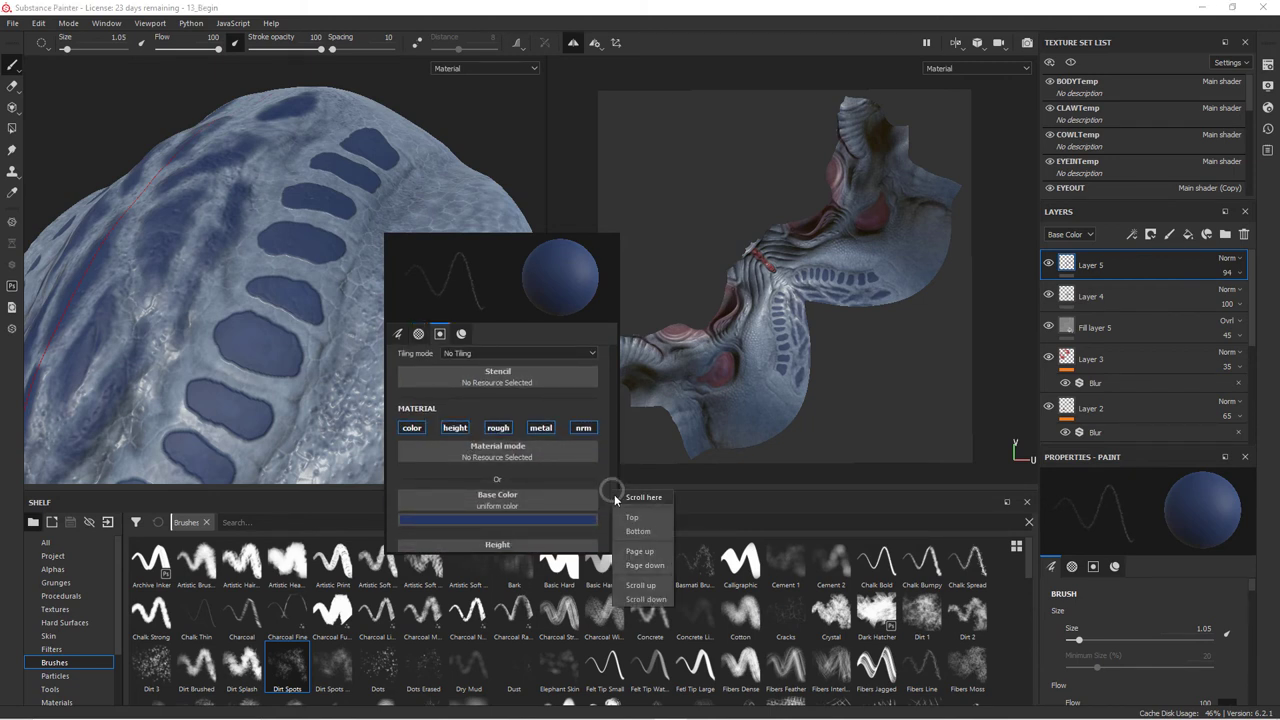
pyautogui.click(622, 497)
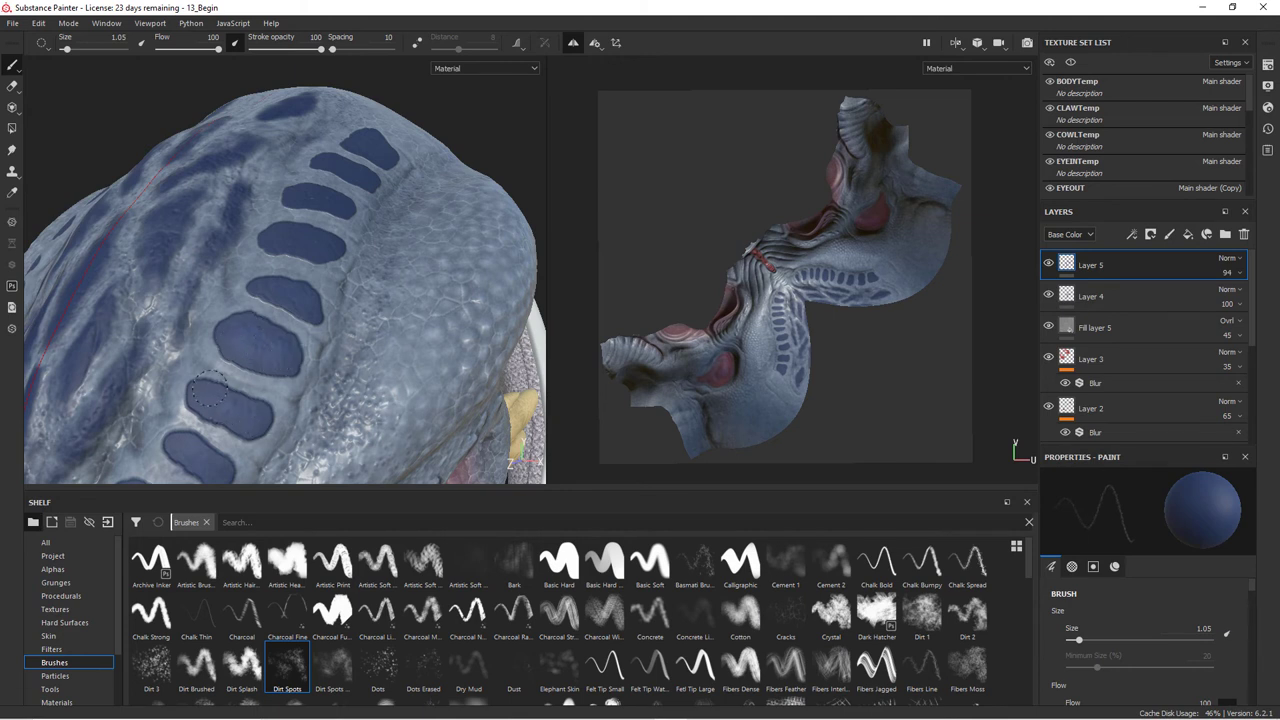
pyautogui.moveTo(205, 458)
pyautogui.keyDown('alt'); pyautogui.mouseDown()
pyautogui.moveTo(331, 389)
pyautogui.moveTo(312, 300)
pyautogui.mouseUp(); pyautogui.keyUp('alt')
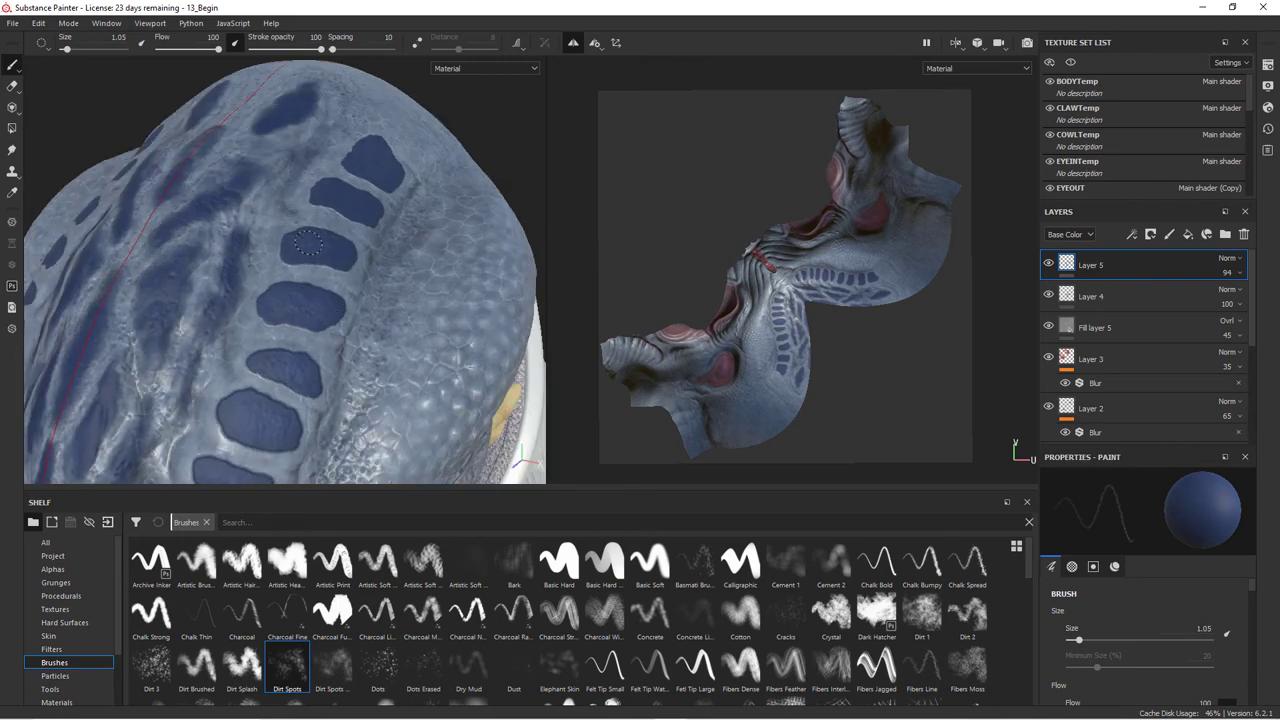
pyautogui.moveTo(369, 207)
pyautogui.keyDown('alt'); pyautogui.mouseDown()
pyautogui.moveTo(306, 246)
pyautogui.moveTo(394, 243)
pyautogui.moveTo(343, 331)
pyautogui.moveTo(372, 317)
pyautogui.moveTo(229, 292)
pyautogui.moveTo(211, 274)
pyautogui.moveTo(294, 290)
pyautogui.moveTo(357, 342)
pyautogui.moveTo(185, 263)
pyautogui.mouseUp(); pyautogui.keyUp('alt')
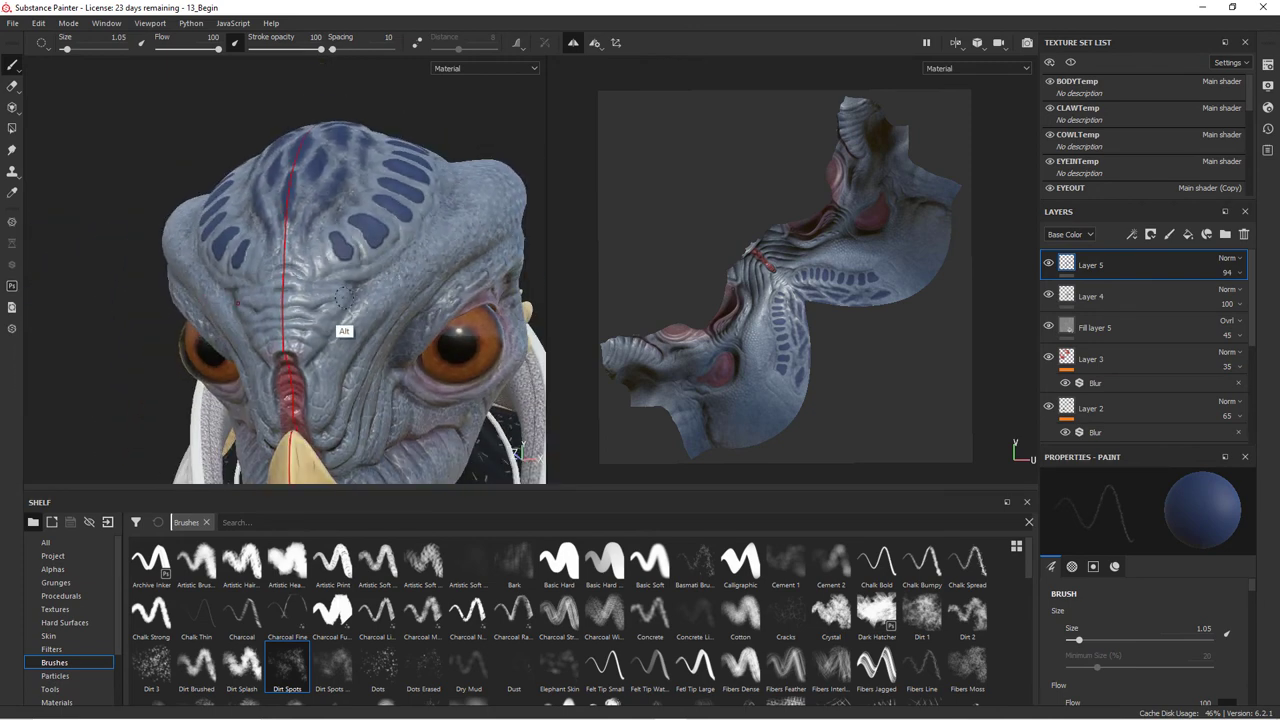
# - Set the opacity of Layer 5 to 85 and check Layers 5 and 4 by hiding and showing each
pyautogui.keyDown('alt'); pyautogui.moveTo(270, 273); pyautogui.dragTo(553, 327); pyautogui.keyUp('alt')
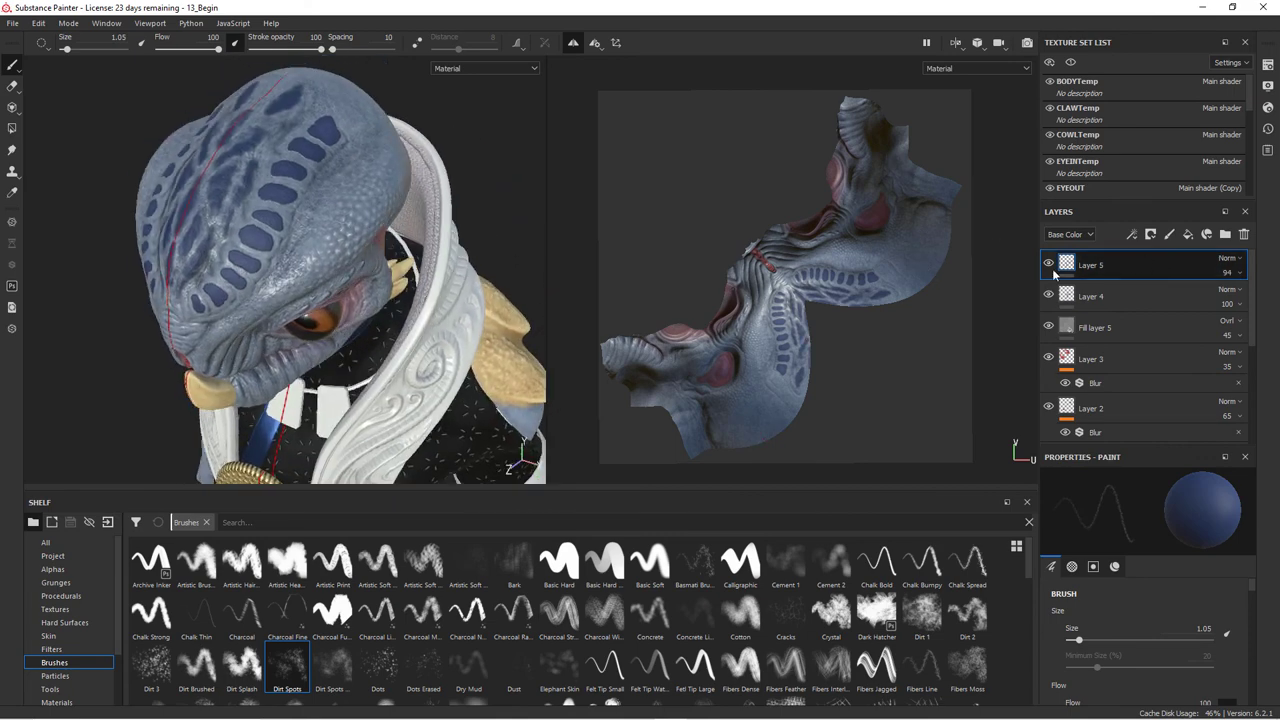
pyautogui.click(1237, 274)
pyautogui.moveTo(1273, 300); pyautogui.dragTo(1268, 303)
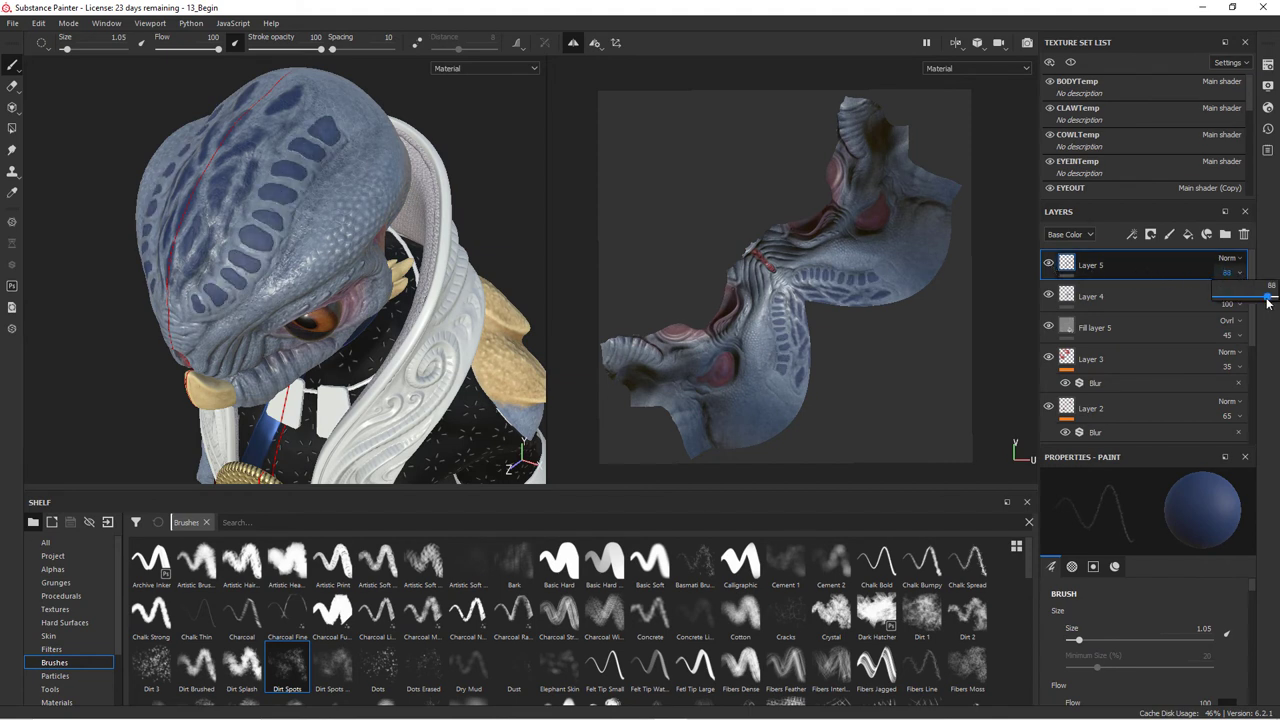
pyautogui.click(1049, 264)
pyautogui.click(1049, 264)
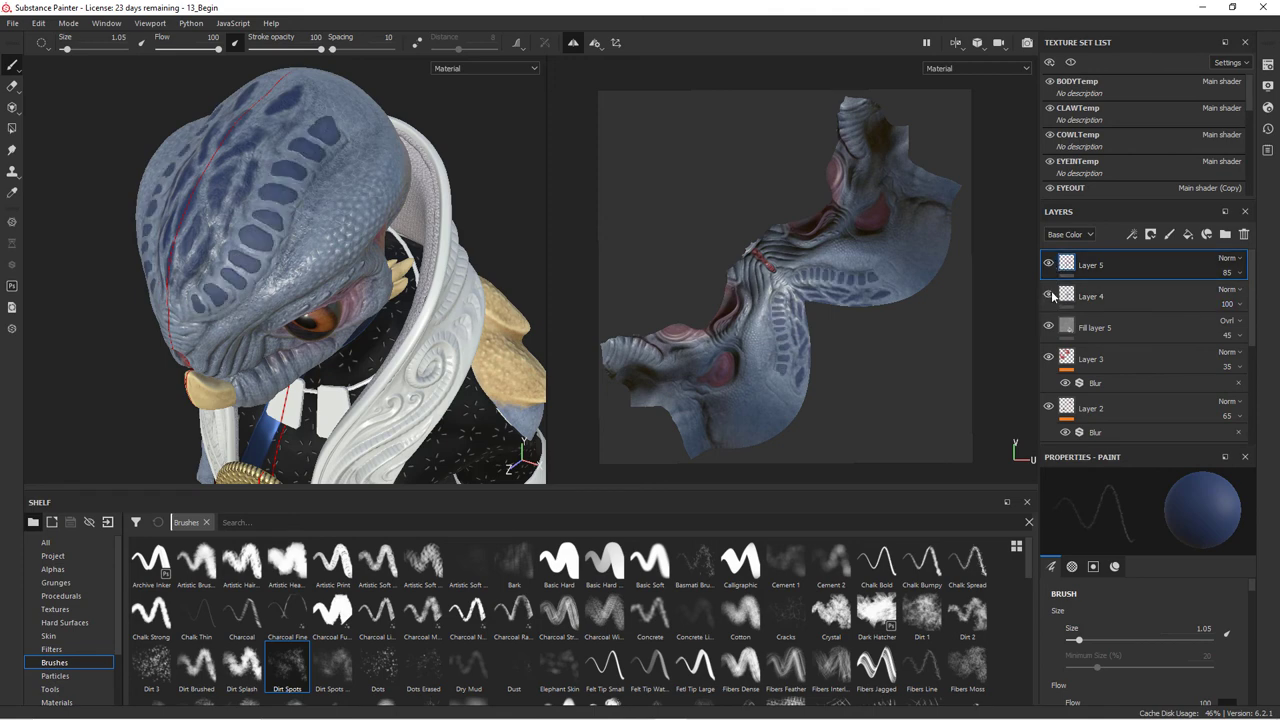
pyautogui.click(1052, 295)
pyautogui.click(1052, 295)
# - Add the Bone Stylized smart material above Layer 5, give it a black mask and select that mask for painting
pyautogui.keyDown('alt'); pyautogui.moveTo(394, 216); pyautogui.dragTo(414, 146); pyautogui.keyUp('alt')
pyautogui.keyDown('alt'); pyautogui.moveTo(414, 146); pyautogui.dragTo(359, 173, button='right'); pyautogui.keyUp('alt')
pyautogui.keyDown('alt'); pyautogui.moveTo(359, 173); pyautogui.dragTo(446, 184); pyautogui.keyUp('alt')
pyautogui.keyDown('alt'); pyautogui.moveTo(446, 184); pyautogui.dragTo(404, 176, button='middle'); pyautogui.keyUp('alt')
pyautogui.keyDown('alt'); pyautogui.moveTo(404, 176); pyautogui.dragTo(693, 223, button='right'); pyautogui.keyUp('alt')
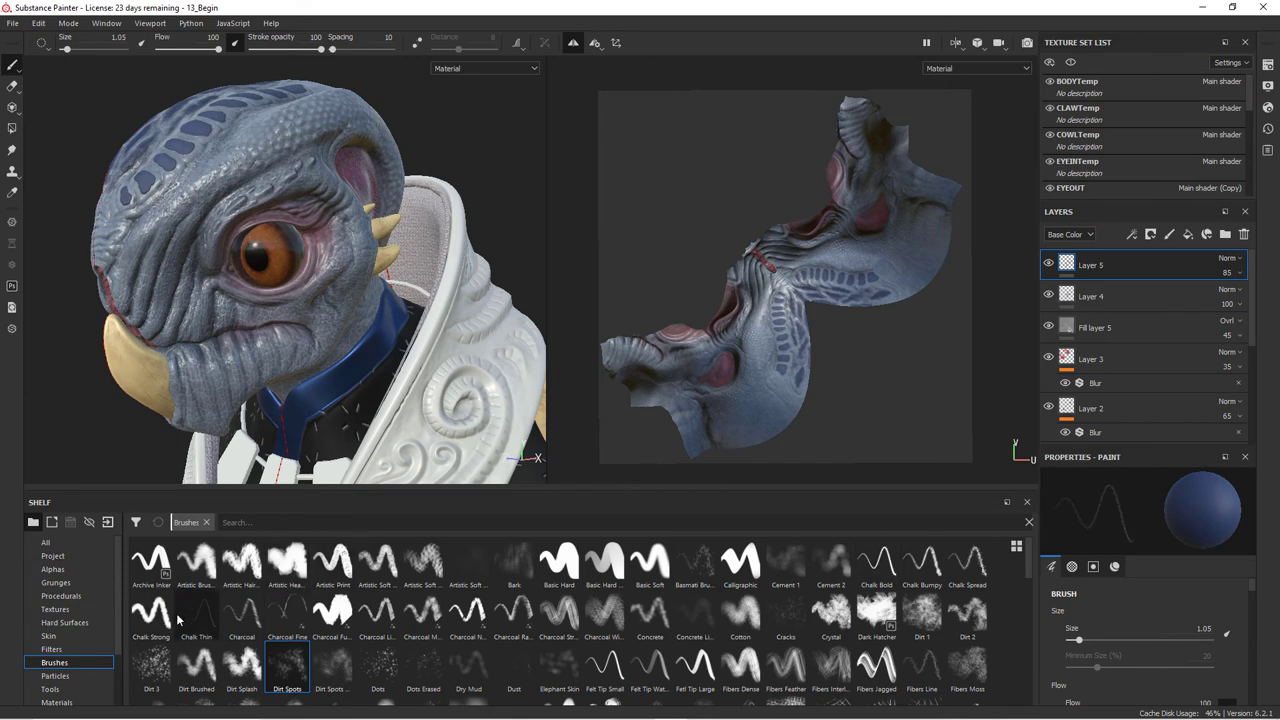
pyautogui.scroll(-2, 67, 664)
pyautogui.click(67, 649)
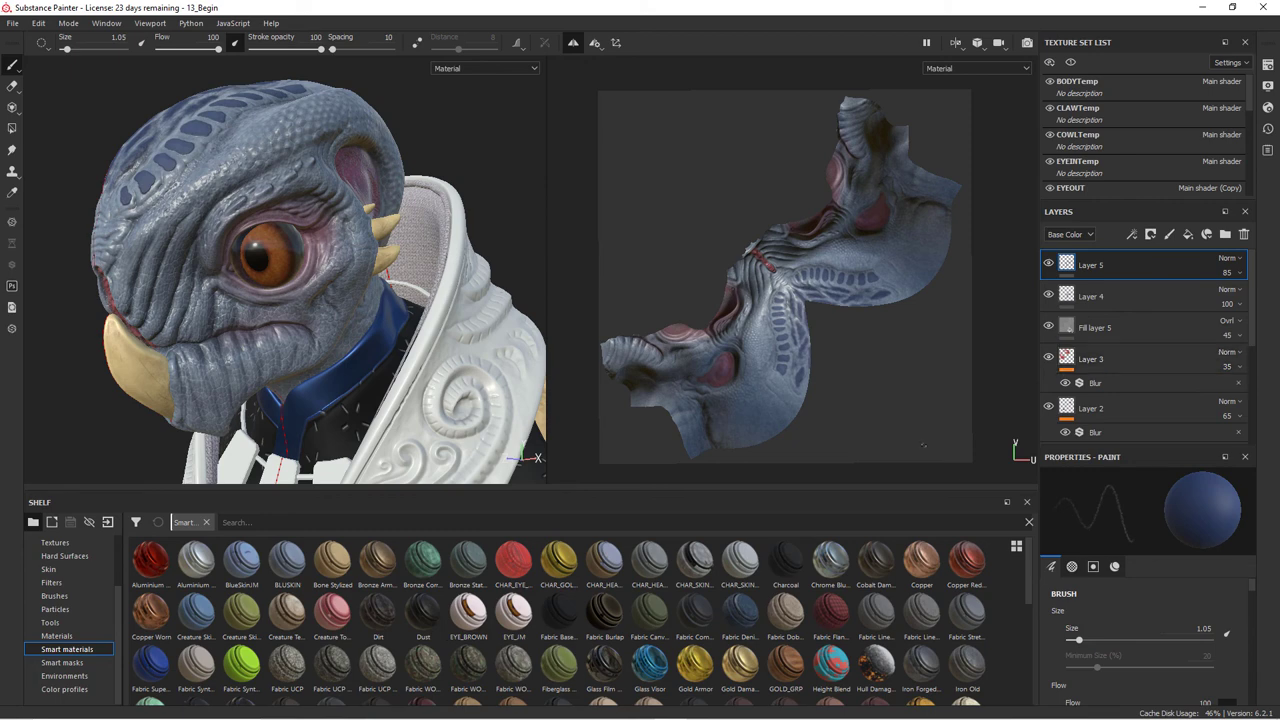
pyautogui.moveTo(332, 566); pyautogui.dragTo(1178, 262)
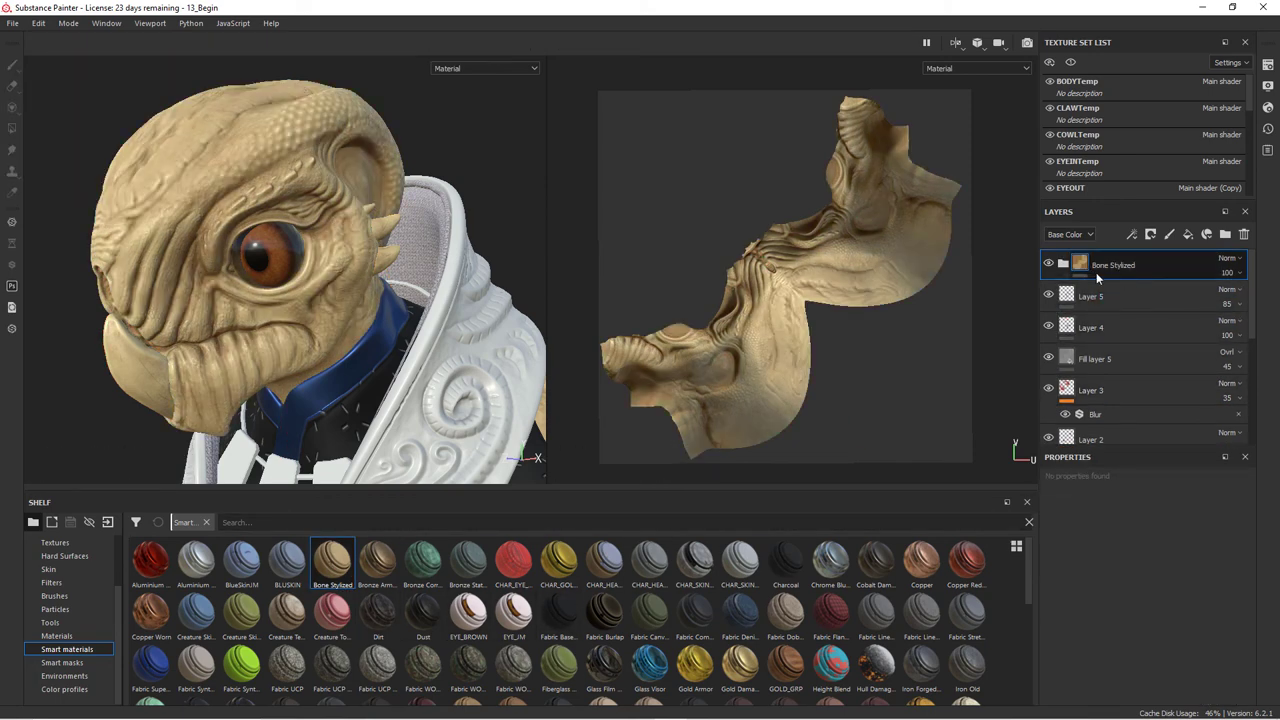
pyautogui.click(1150, 234)
pyautogui.click(1165, 266)
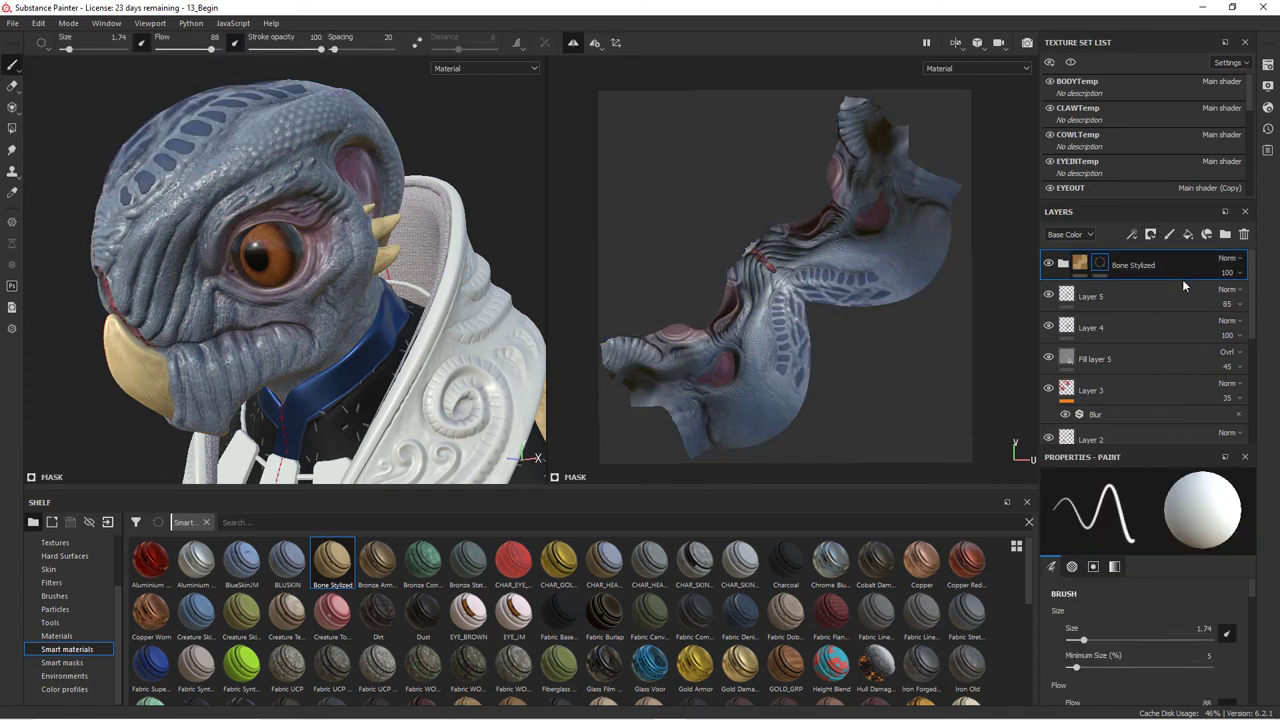
pyautogui.click(1104, 265)
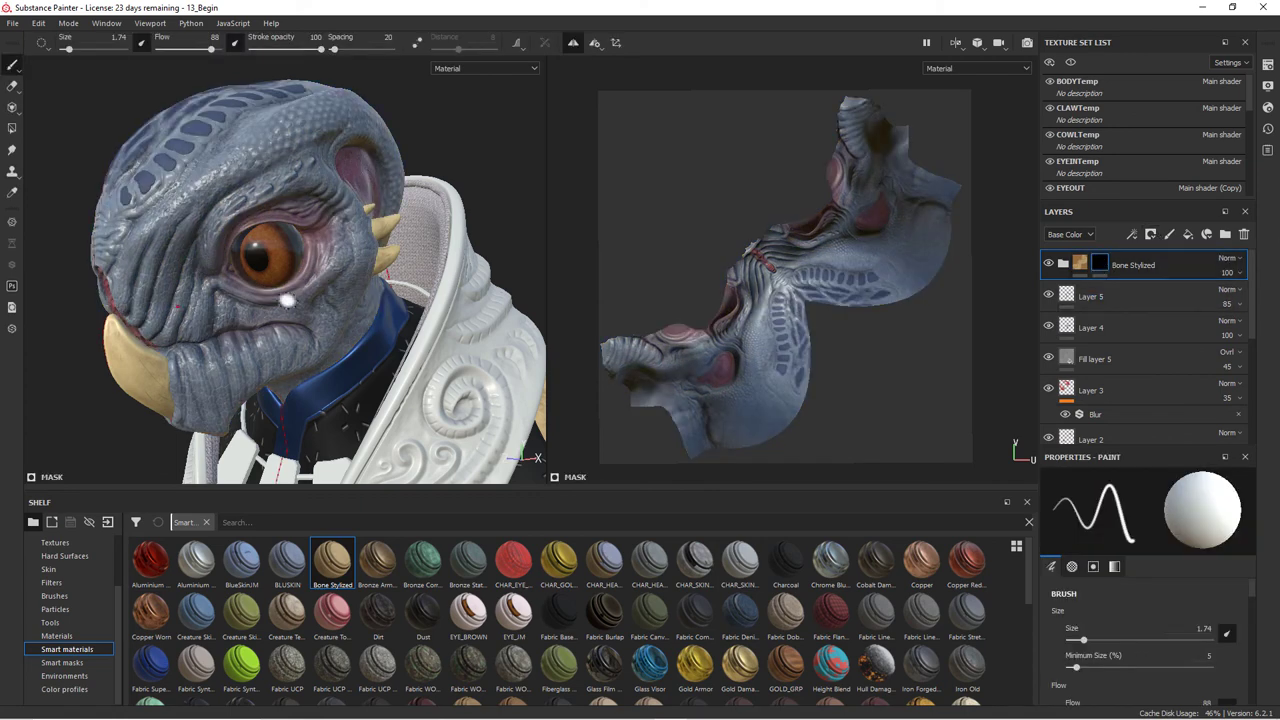
# - Reduce the mask brush size to 0.54 and paint the bone material onto the row of raised bumps above the eye
pyautogui.moveTo(260, 246)
pyautogui.keyDown('alt'); pyautogui.mouseDown(button='right')
pyautogui.moveTo(349, 330)
pyautogui.moveTo(491, 344)
pyautogui.moveTo(408, 343)
pyautogui.mouseUp(button='right'); pyautogui.keyUp('alt')
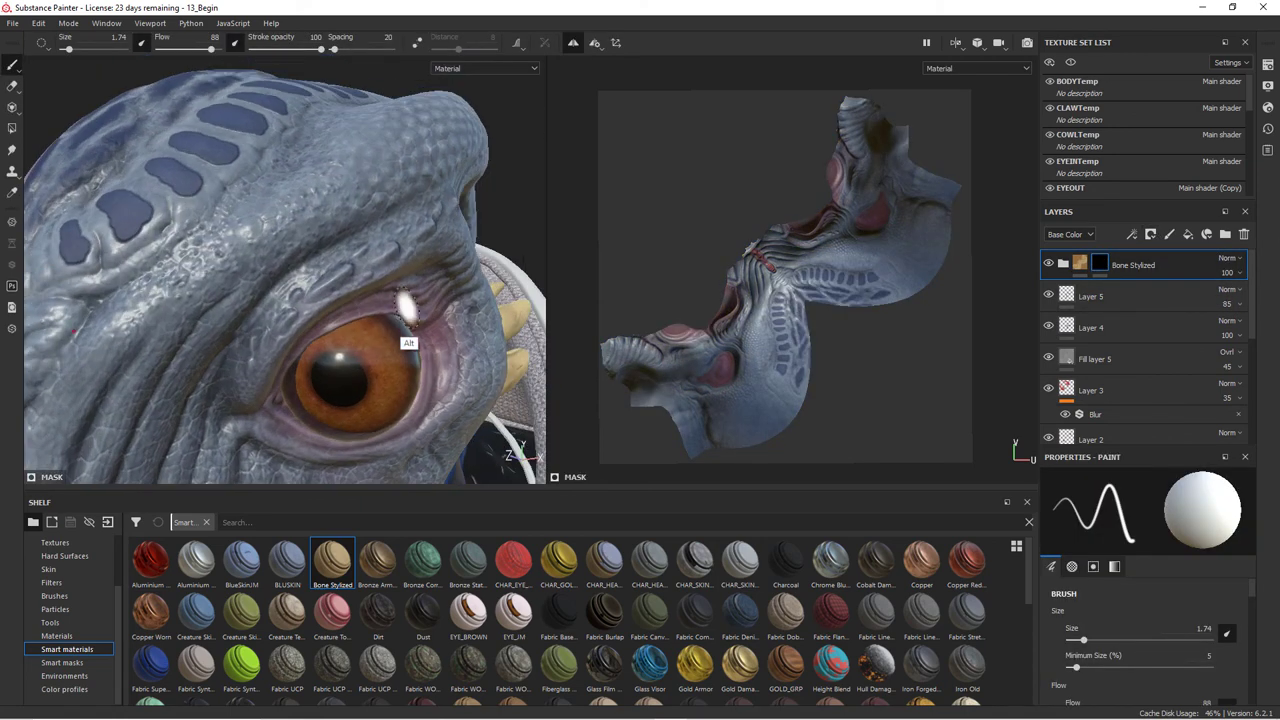
pyautogui.rightClick(354, 288)
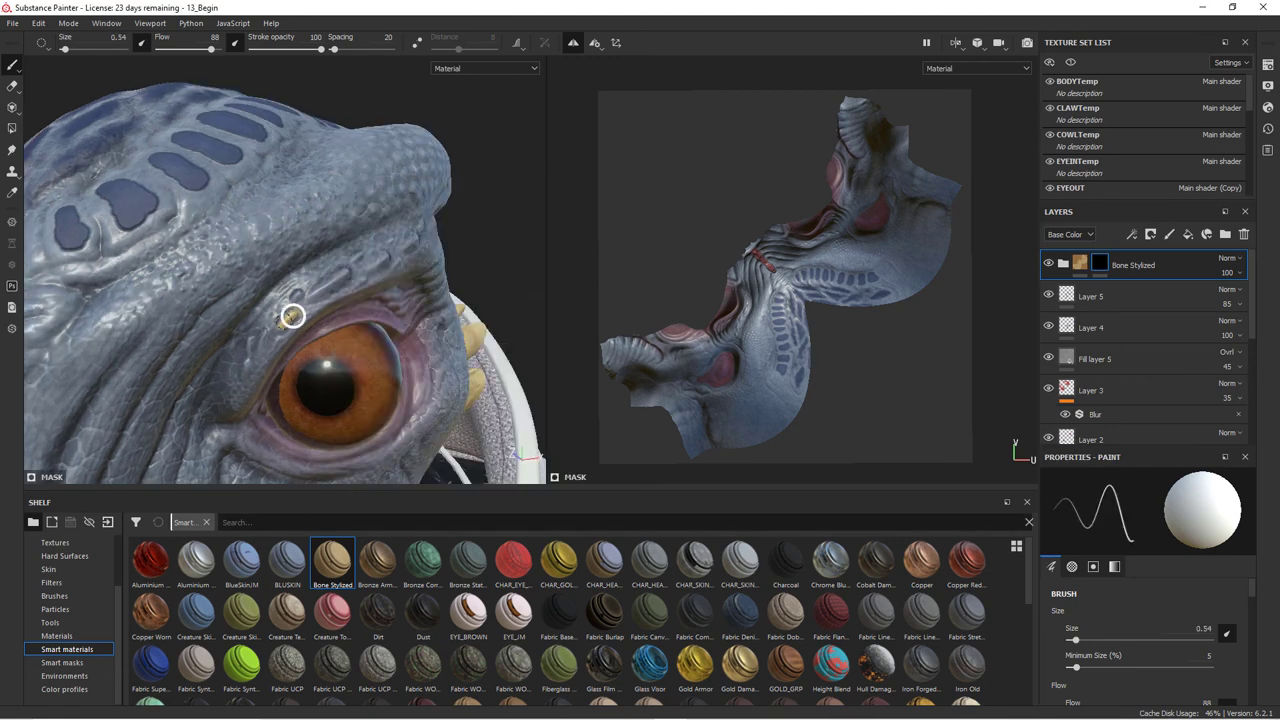
pyautogui.click(288, 318)
pyautogui.moveTo(340, 276)
pyautogui.mouseDown()
pyautogui.moveTo(322, 288)
pyautogui.moveTo(422, 239)
pyautogui.mouseUp()
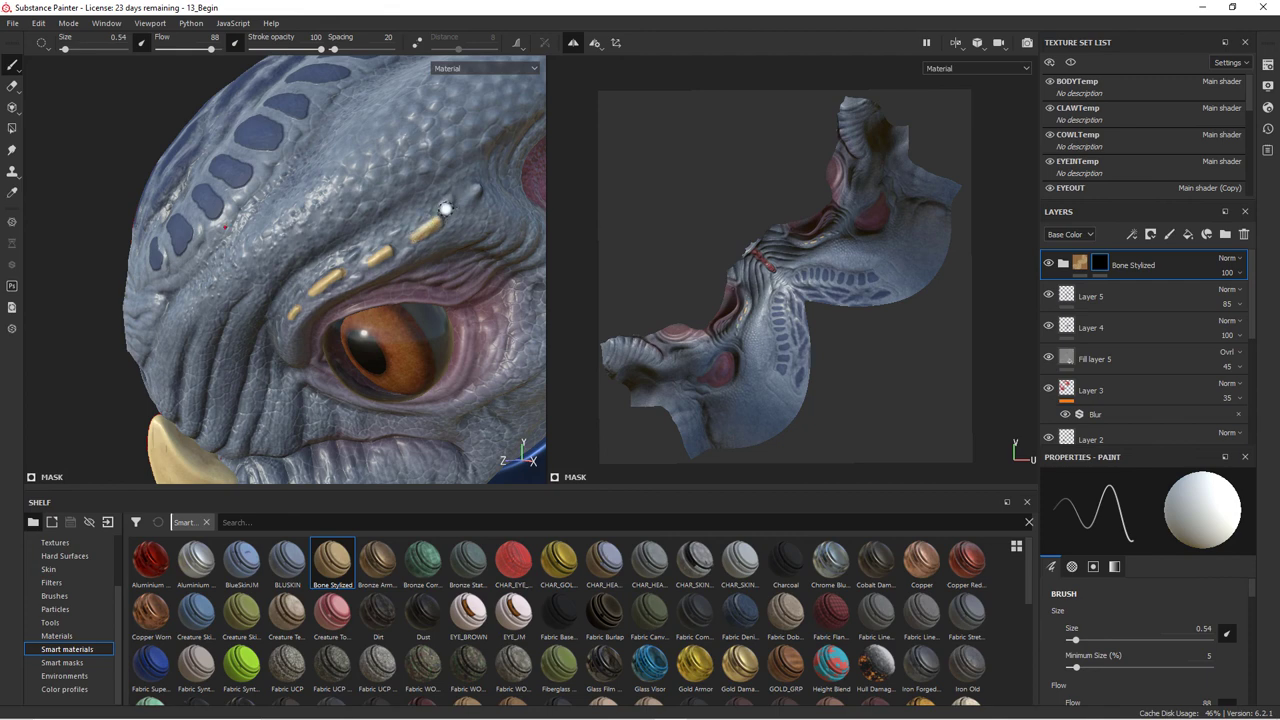
pyautogui.moveTo(443, 210); pyautogui.dragTo(451, 203)
pyautogui.moveTo(320, 323)
pyautogui.keyDown('alt'); pyautogui.mouseDown()
pyautogui.moveTo(354, 277)
pyautogui.moveTo(323, 354)
pyautogui.moveTo(264, 331)
pyautogui.mouseUp(); pyautogui.keyUp('alt')
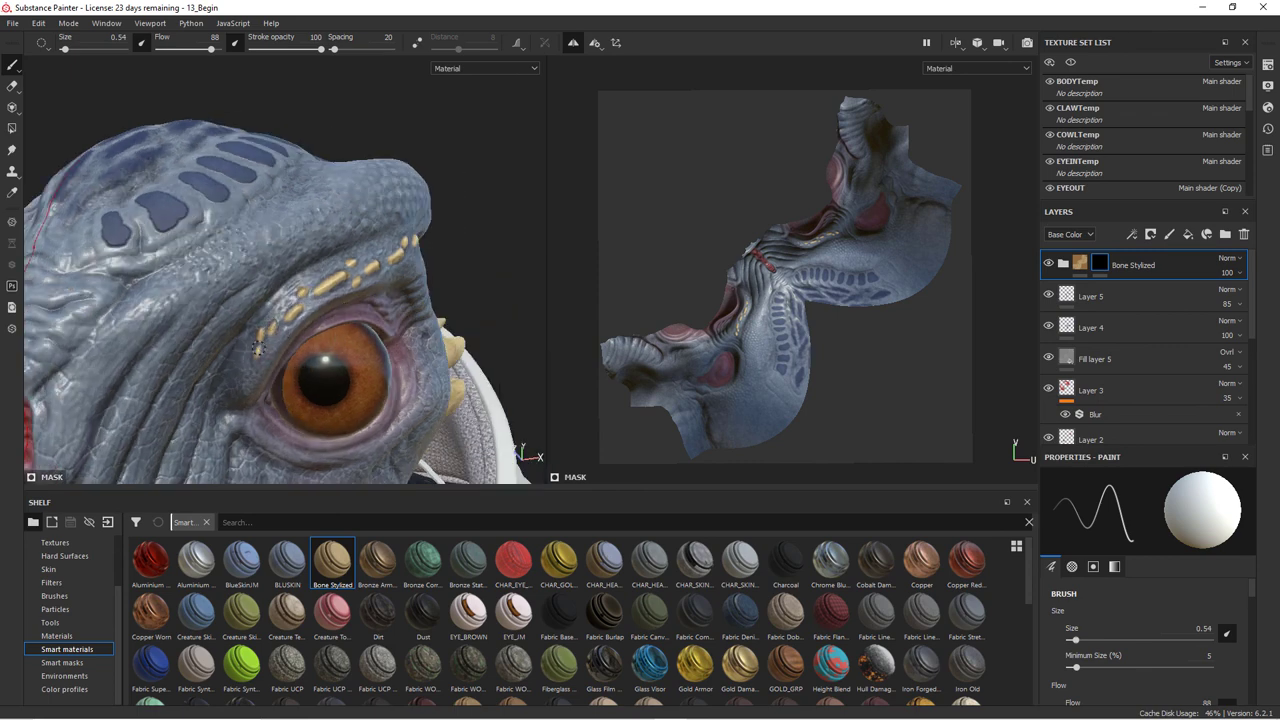
pyautogui.moveTo(374, 320)
pyautogui.keyDown('alt'); pyautogui.mouseDown()
pyautogui.moveTo(309, 337)
pyautogui.moveTo(337, 363)
pyautogui.moveTo(380, 300)
pyautogui.mouseUp(); pyautogui.keyUp('alt')
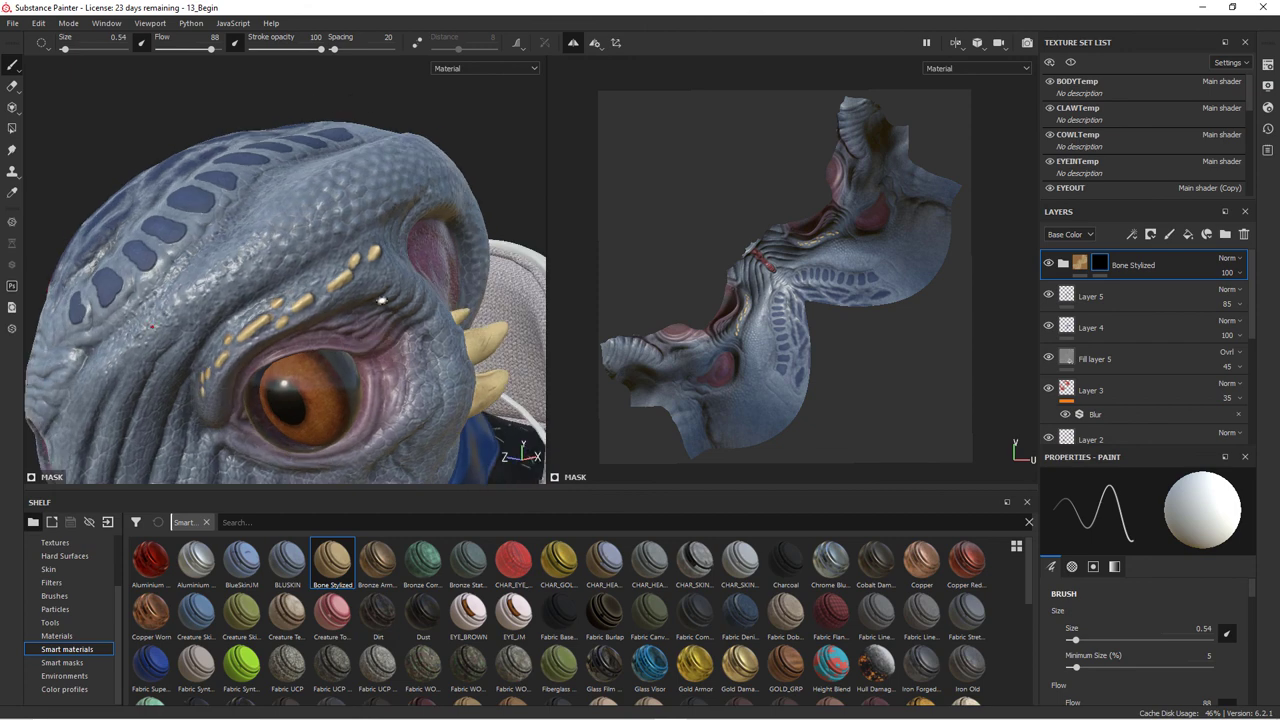
# - Add a Blur filter to the Bone Stylized mask and set its blur intensity to 0.57
pyautogui.doubleClick(1122, 266)
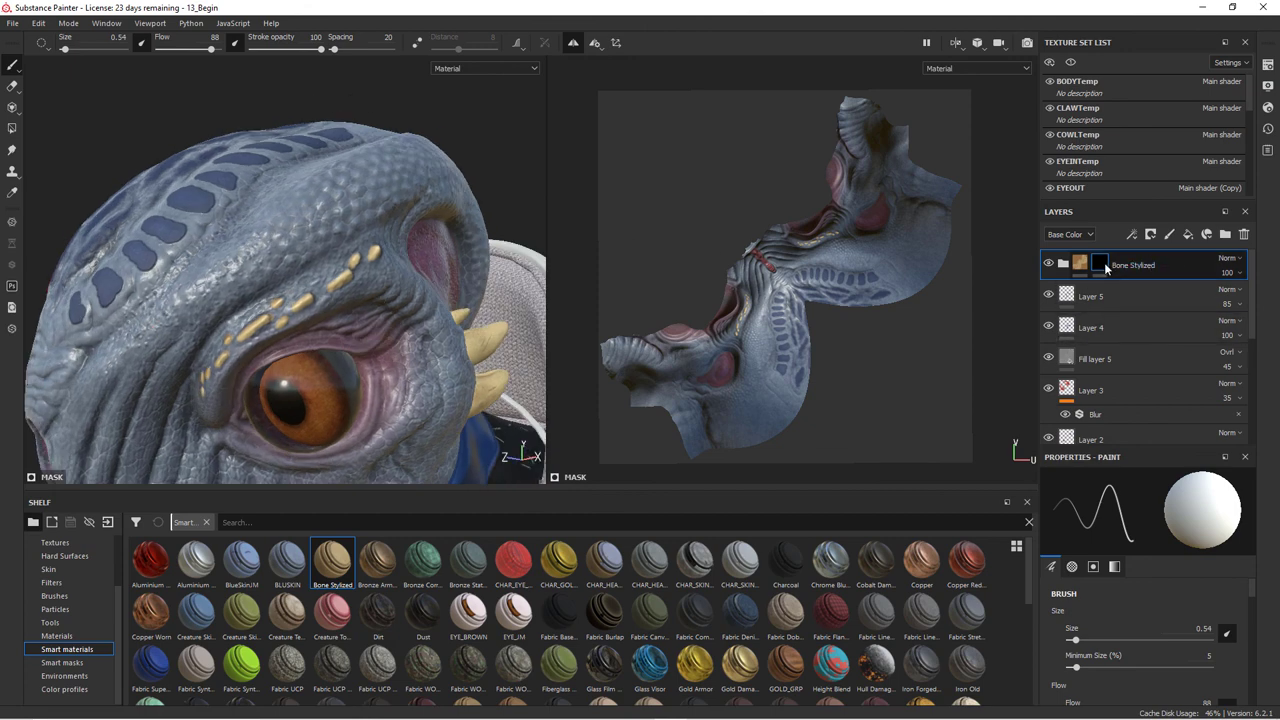
pyautogui.click(1131, 234)
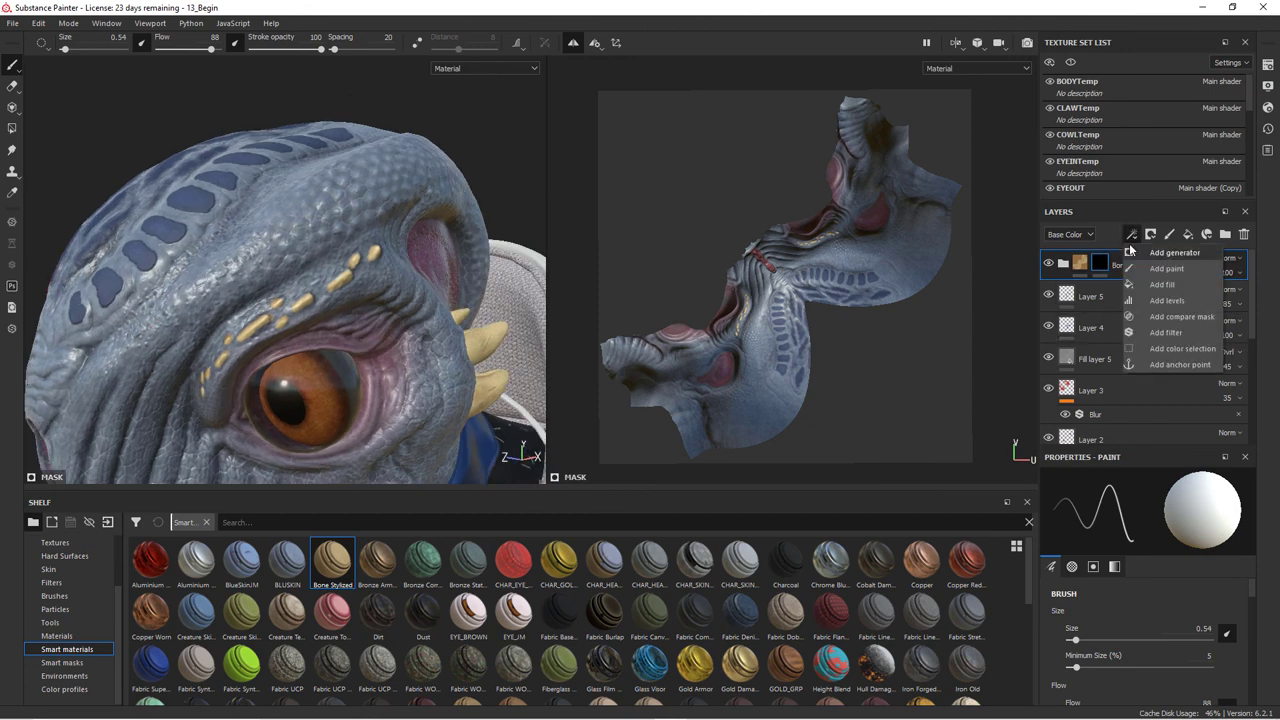
pyautogui.click(1158, 333)
pyautogui.click(1175, 502)
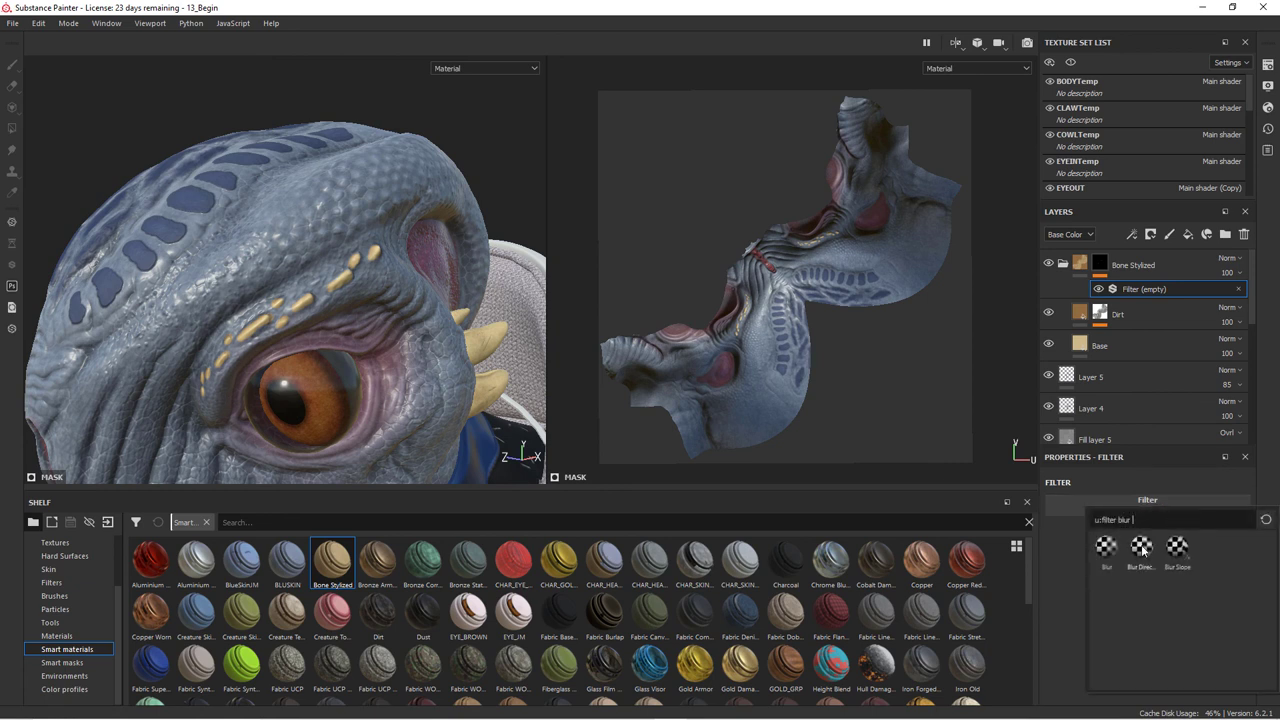
pyautogui.click(1104, 548)
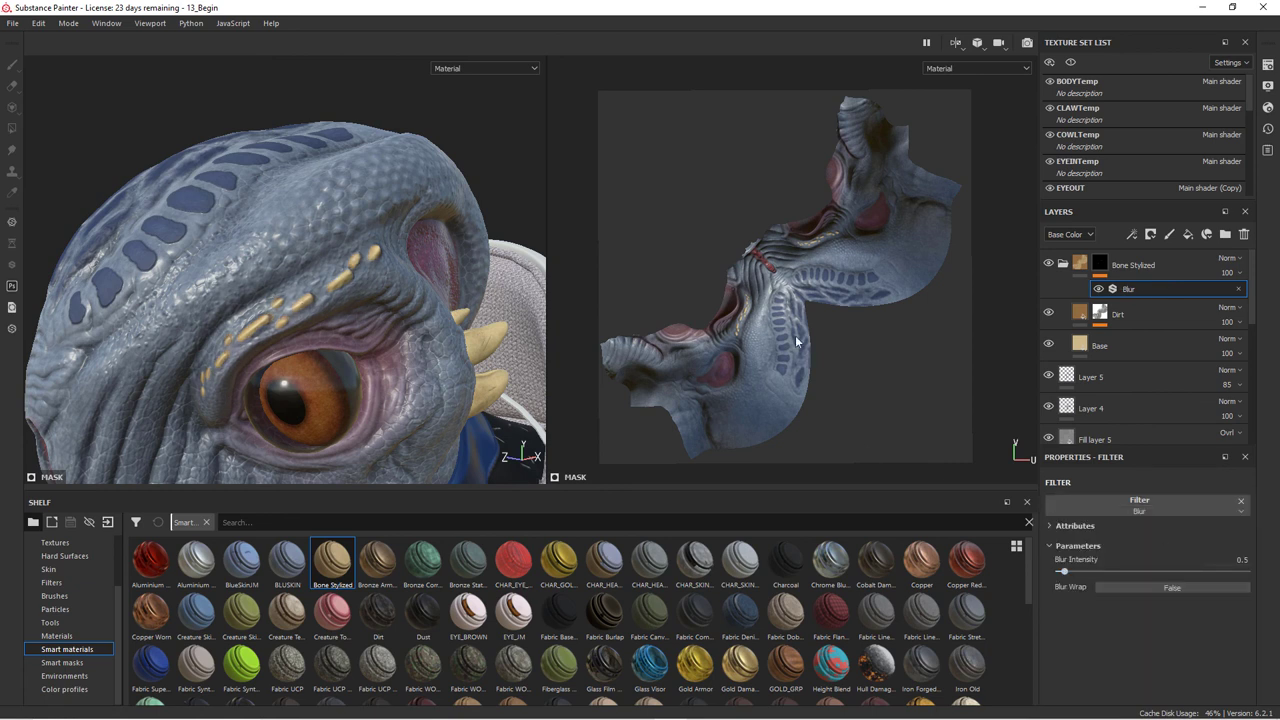
pyautogui.moveTo(1064, 571)
pyautogui.mouseDown()
pyautogui.moveTo(1078, 570)
pyautogui.moveTo(1065, 574)
pyautogui.mouseUp()
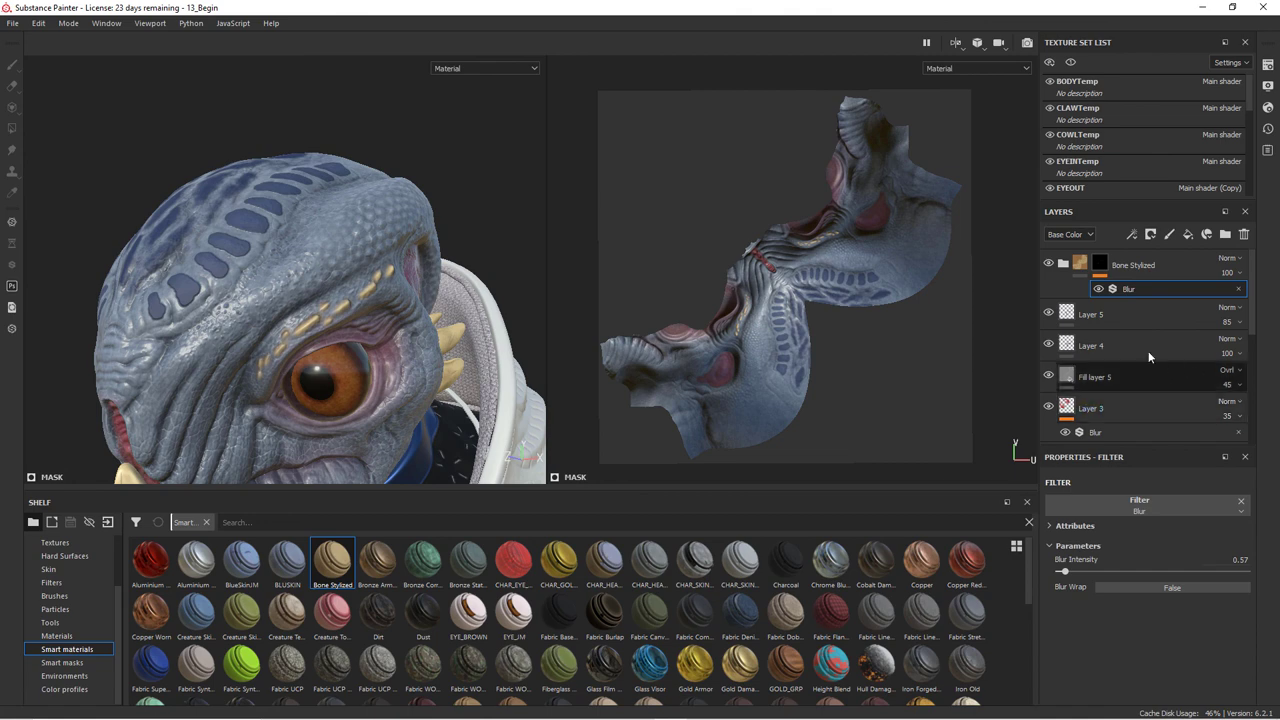
pyautogui.keyDown('alt'); pyautogui.moveTo(375, 367); pyautogui.dragTo(369, 266); pyautogui.keyUp('alt')
pyautogui.keyDown('alt'); pyautogui.moveTo(506, 247); pyautogui.dragTo(412, 266); pyautogui.keyUp('alt')
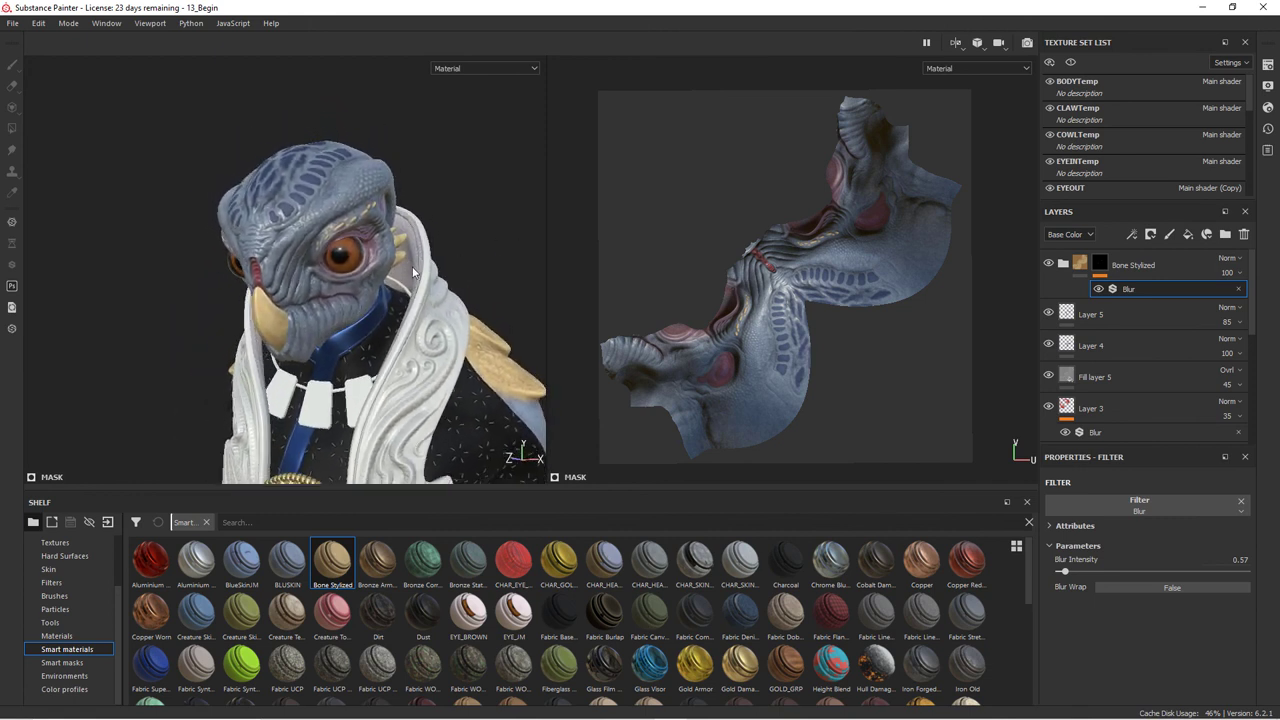